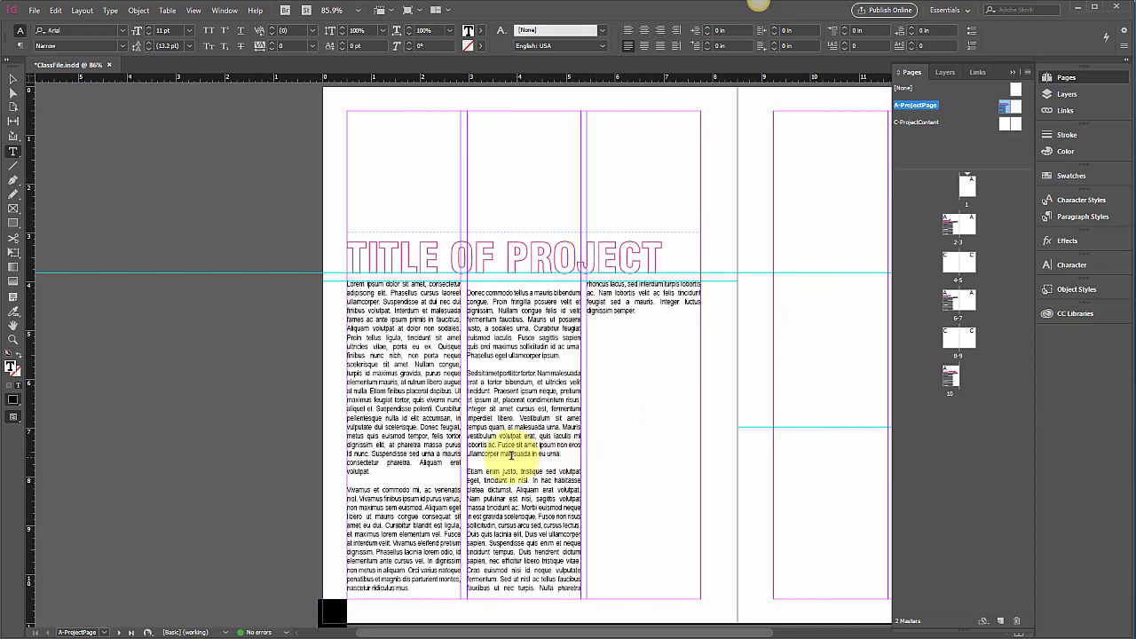
pyautogui.scroll(-1, 476, 459)
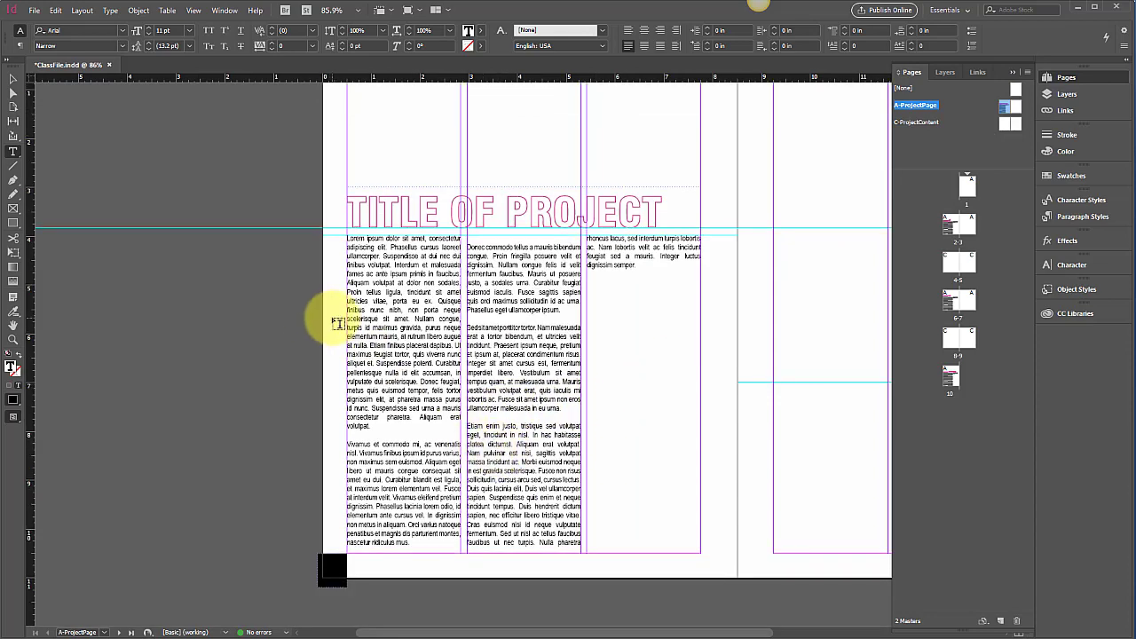
pyautogui.click(110, 11)
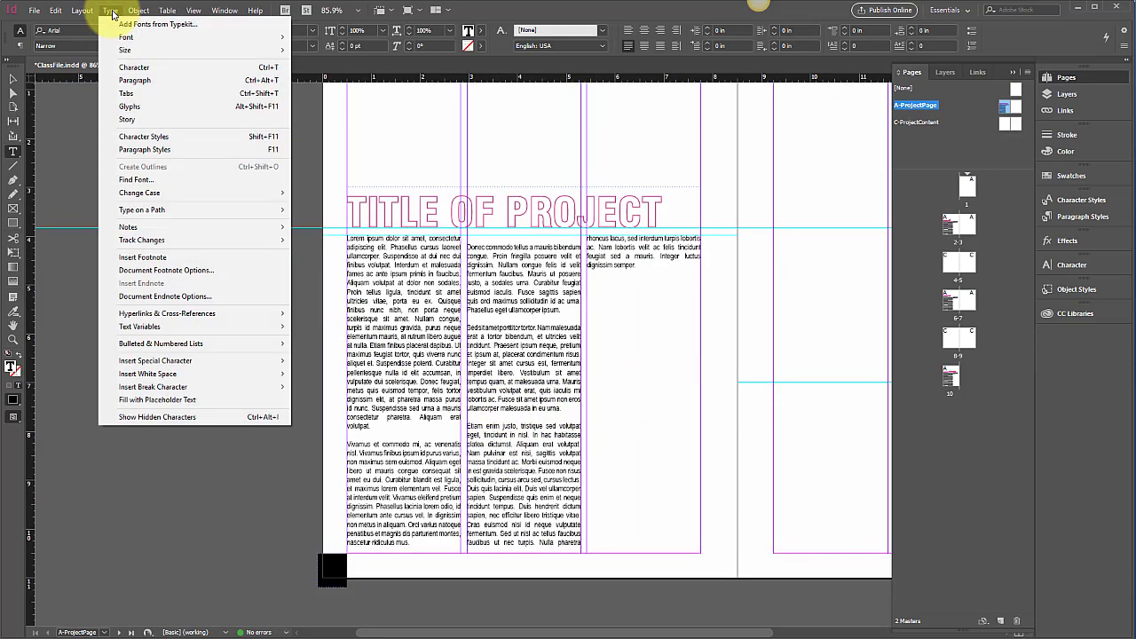
pyautogui.moveTo(160, 365)
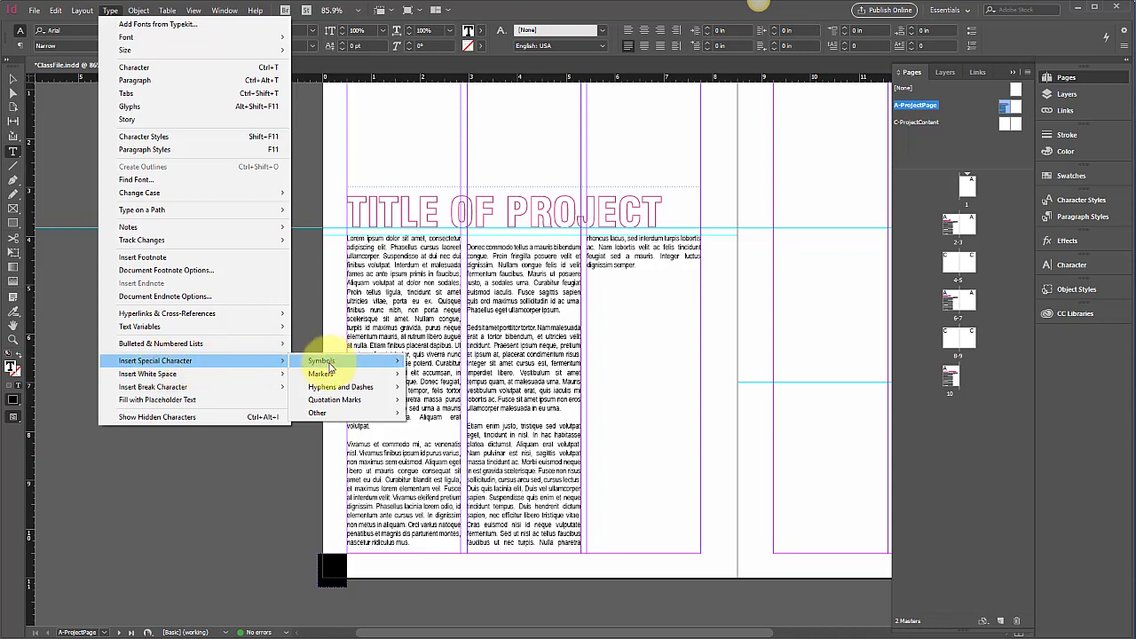
pyautogui.moveTo(328, 366)
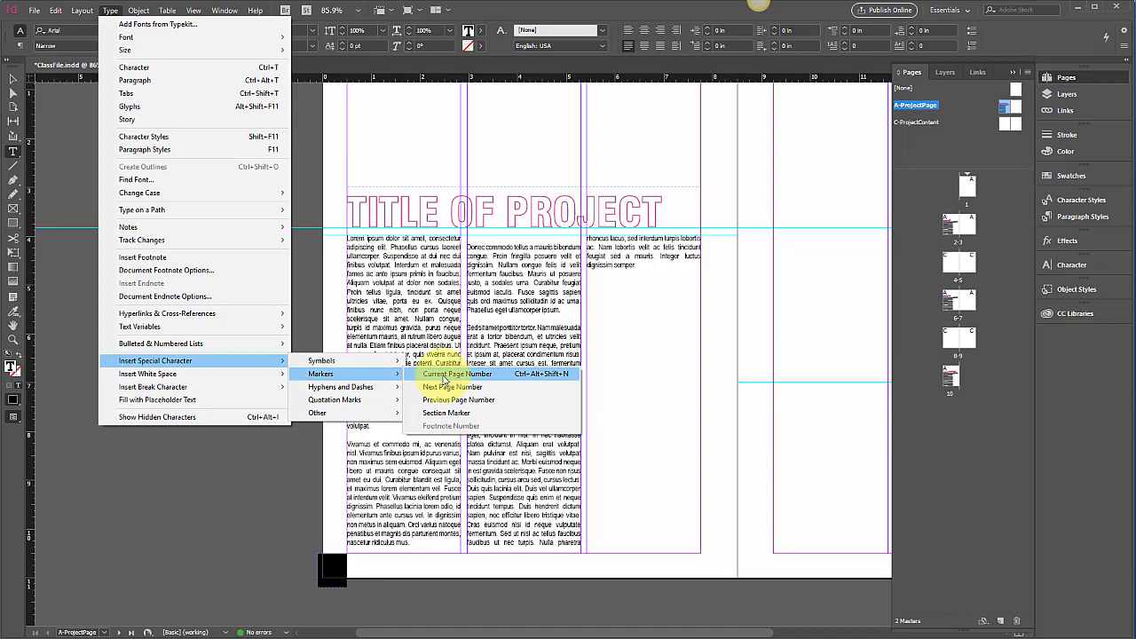
pyautogui.click(448, 373)
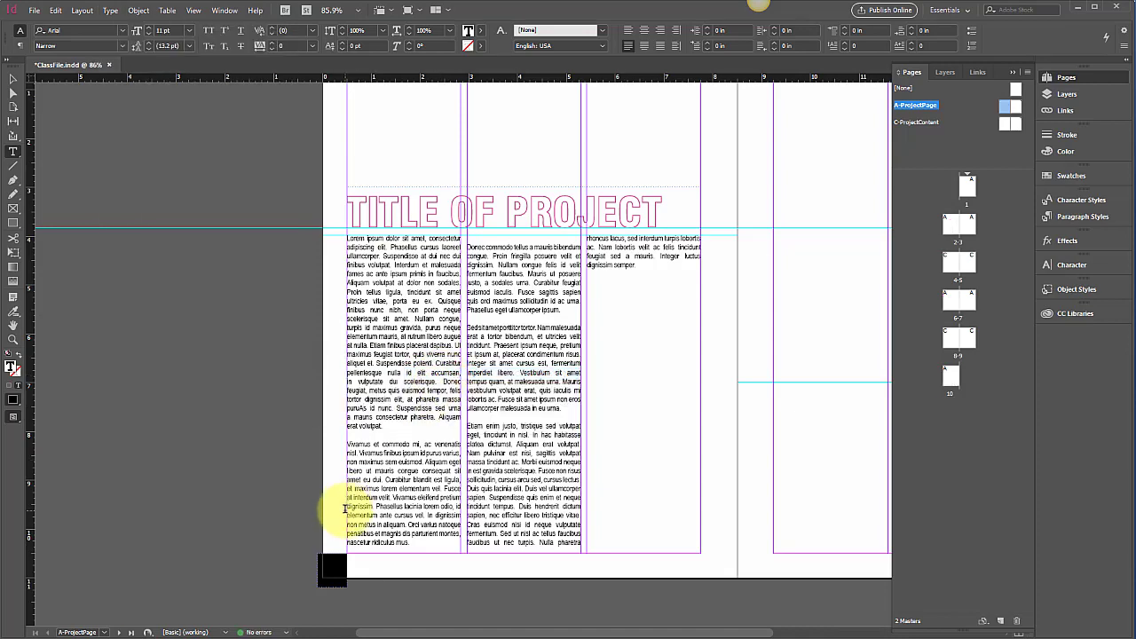
pyautogui.hotkey('ctrl', 'z')
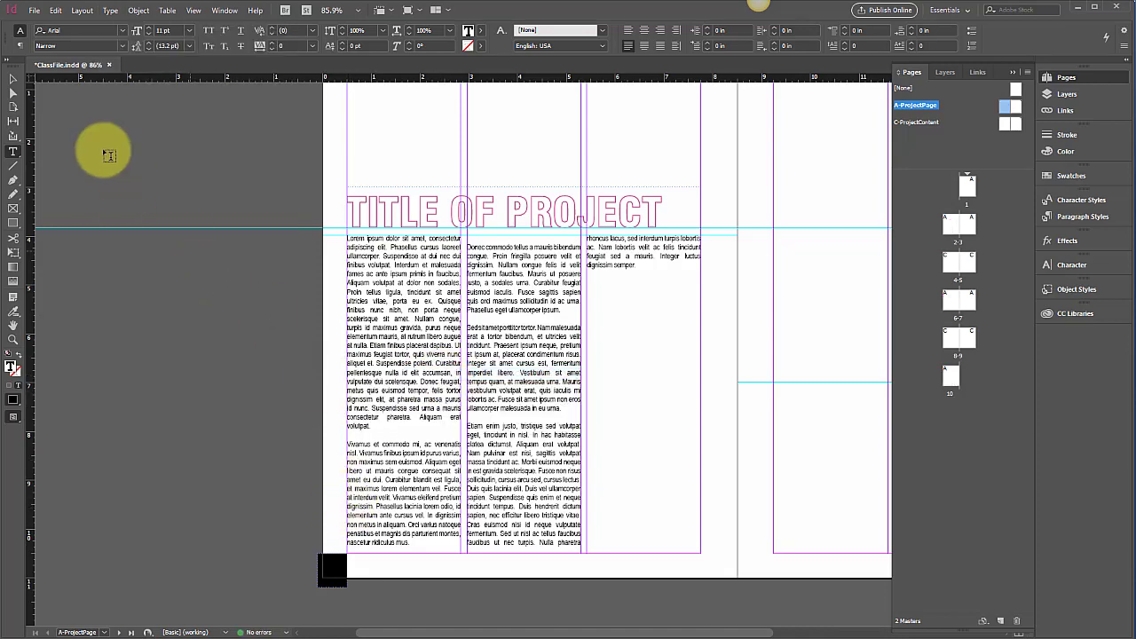
# - Draw a text frame about 0.3 by 0.36 in inside the black corner square and insert a Current Page Number marker
pyautogui.click(16, 154)
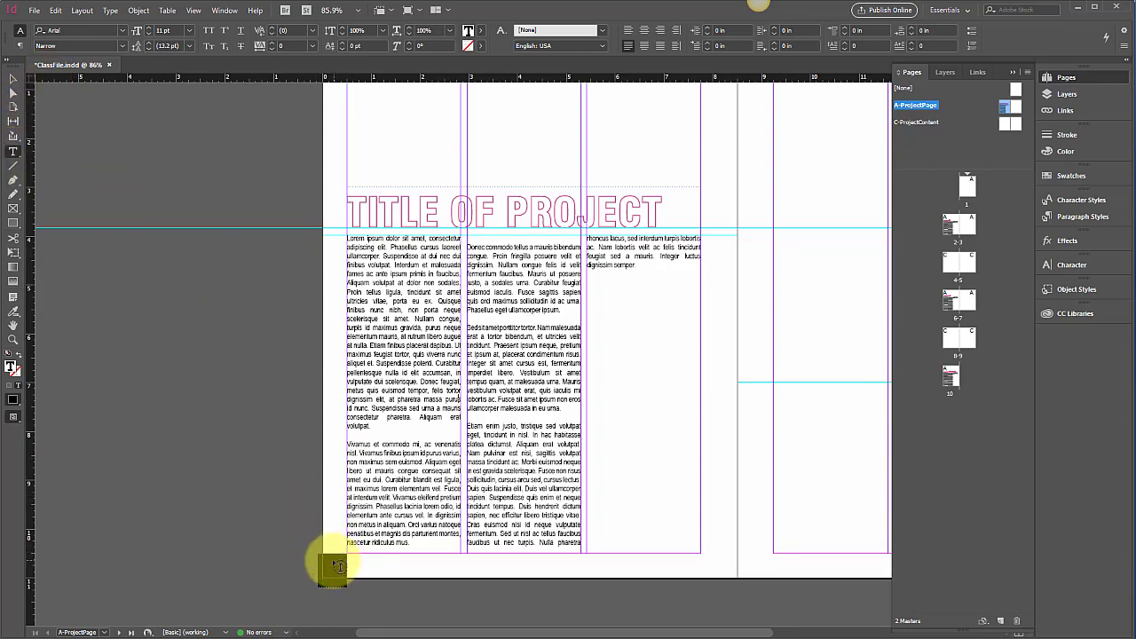
pyautogui.moveTo(342, 567); pyautogui.dragTo(349, 583)
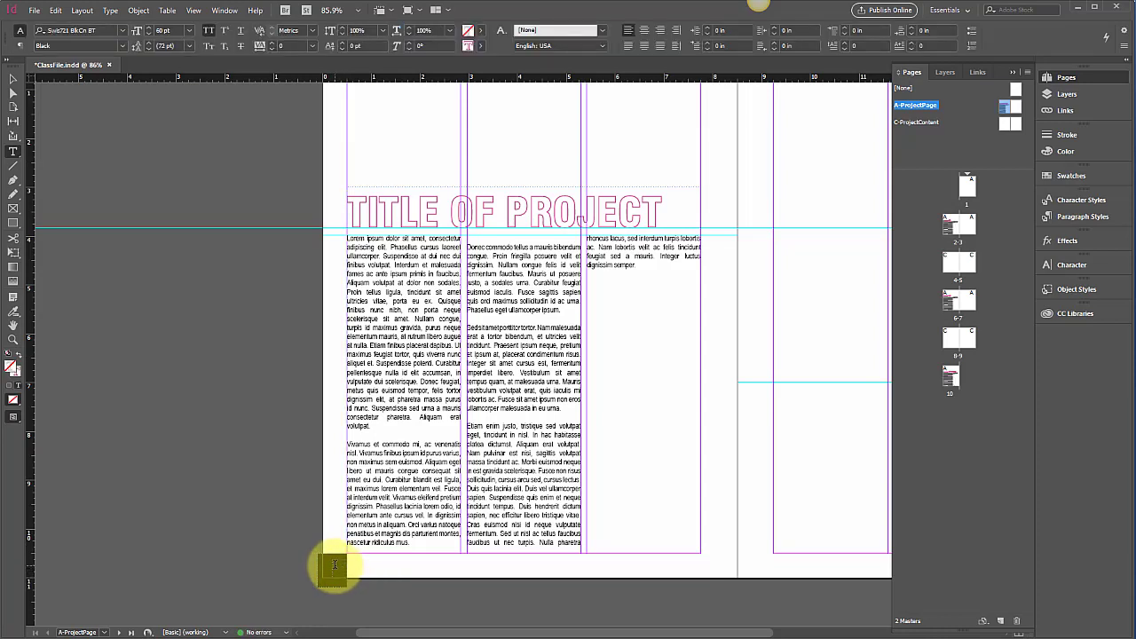
pyautogui.scroll(1, 342, 563)
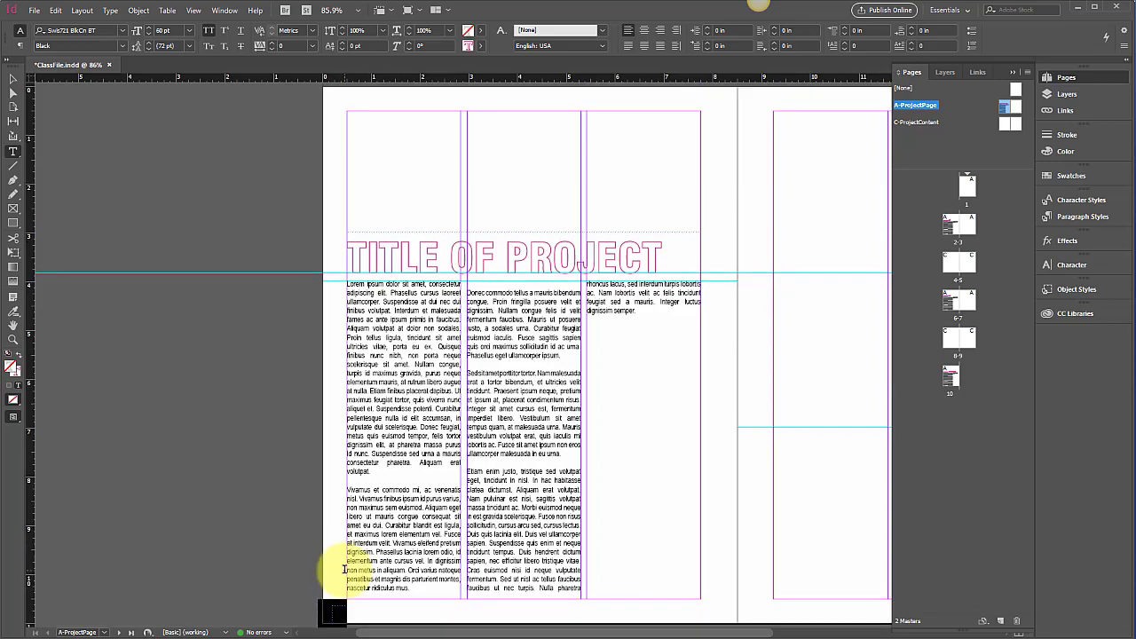
pyautogui.scroll(-1, 343, 578)
pyautogui.scroll(2, 343, 578)
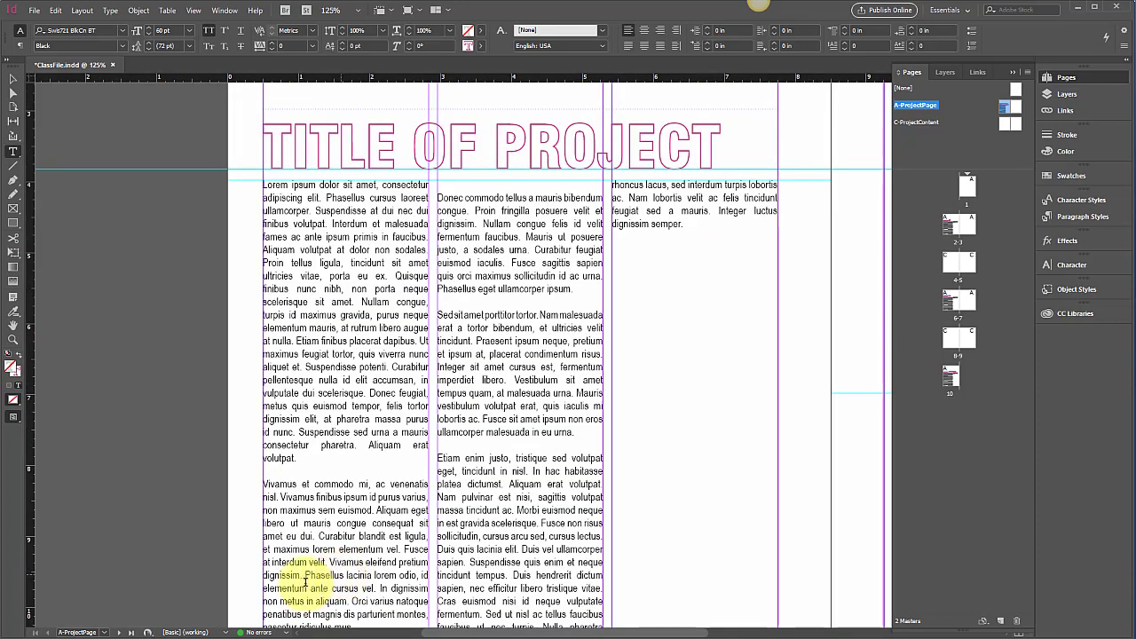
pyautogui.scroll(-1, 329, 571)
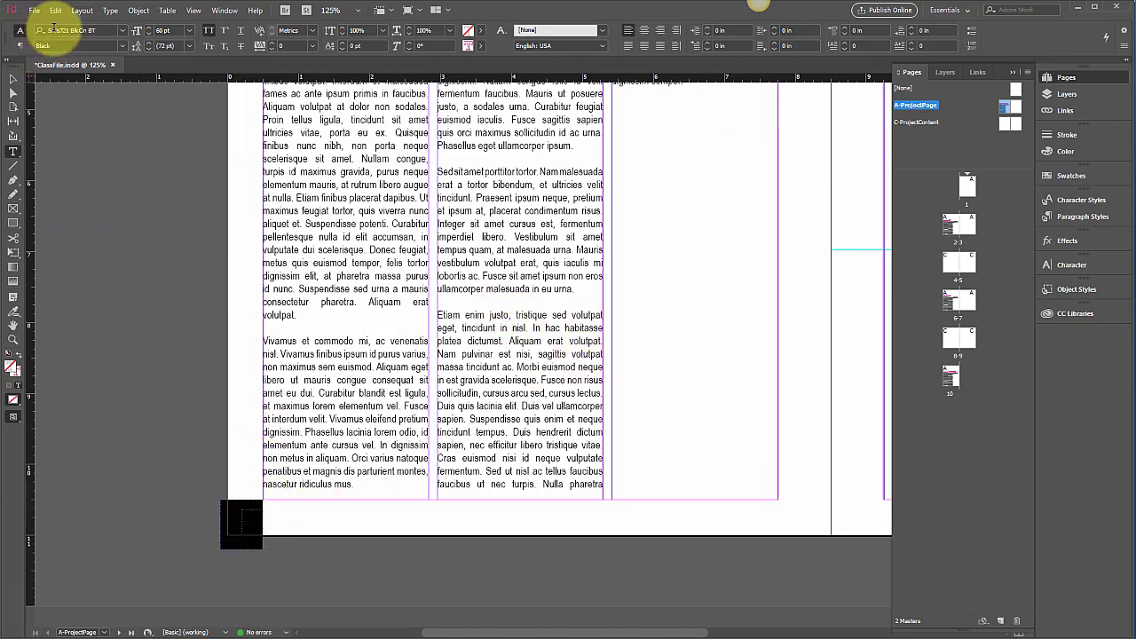
pyautogui.click(113, 11)
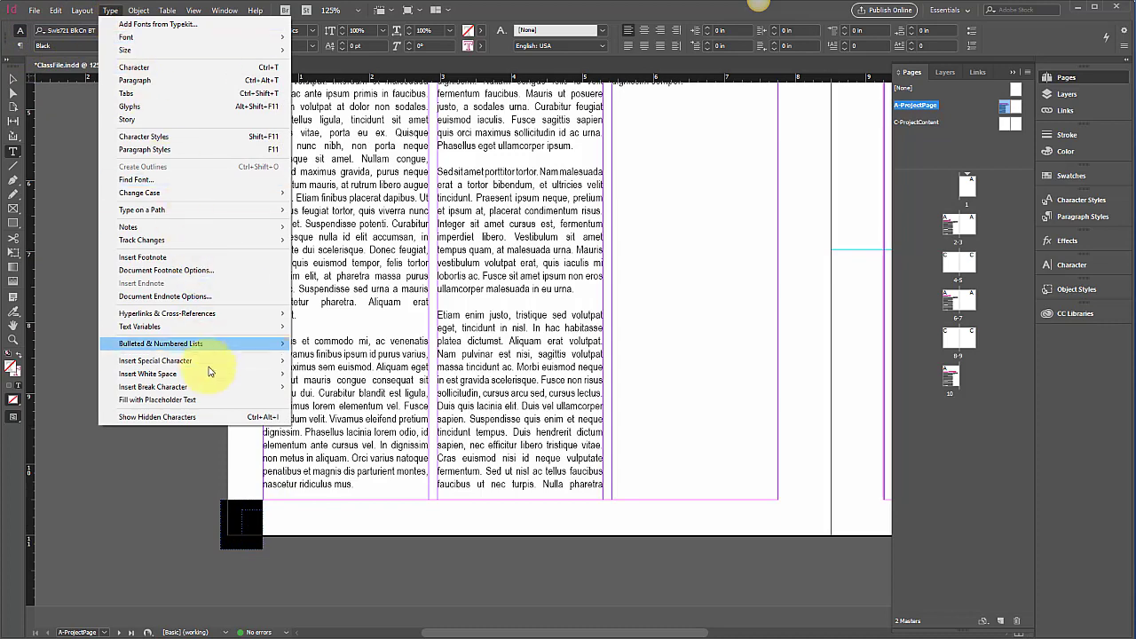
pyautogui.moveTo(206, 362)
pyautogui.moveTo(330, 377)
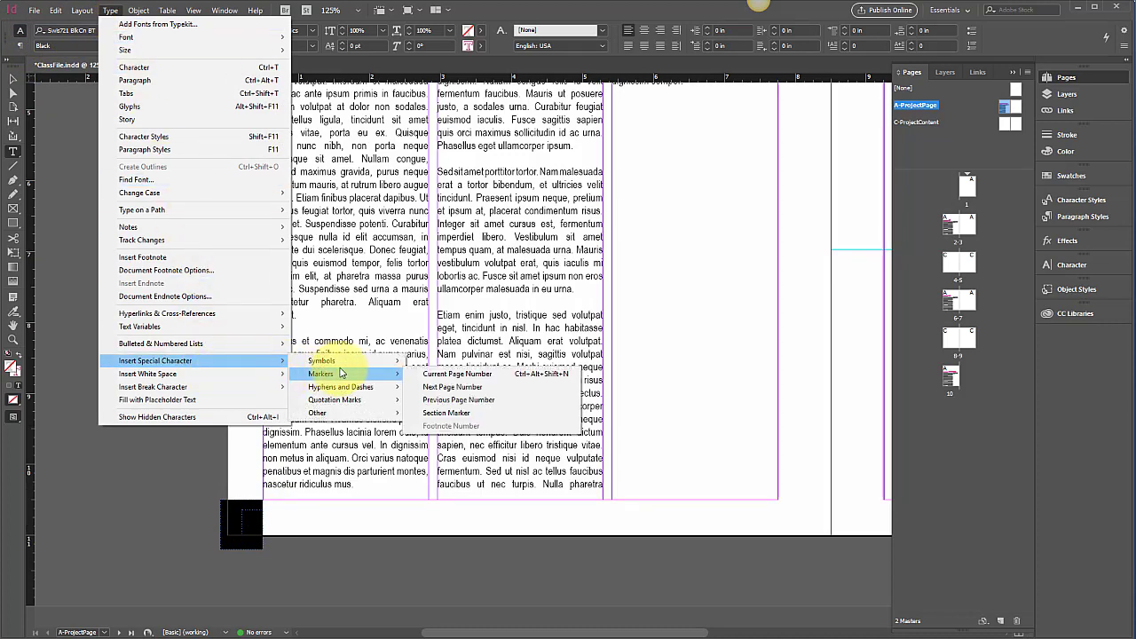
pyautogui.click(426, 377)
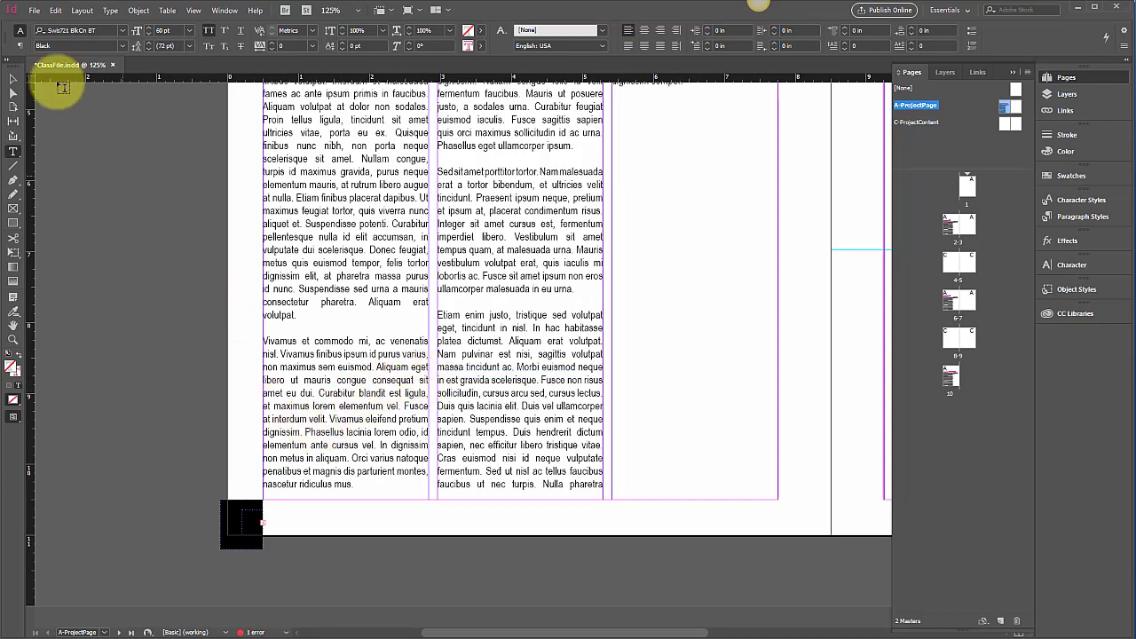
# - Extend the page number frame upward to about 1.07 in tall so the marker fits
pyautogui.click(20, 81)
pyautogui.click(255, 515)
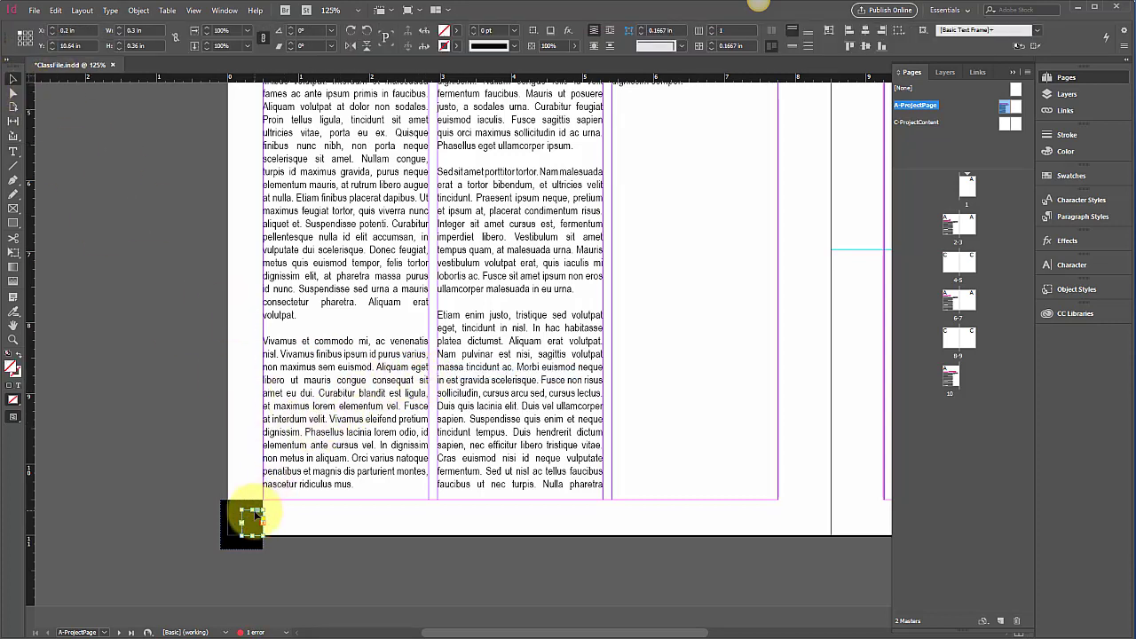
pyautogui.moveTo(253, 511); pyautogui.dragTo(260, 460)
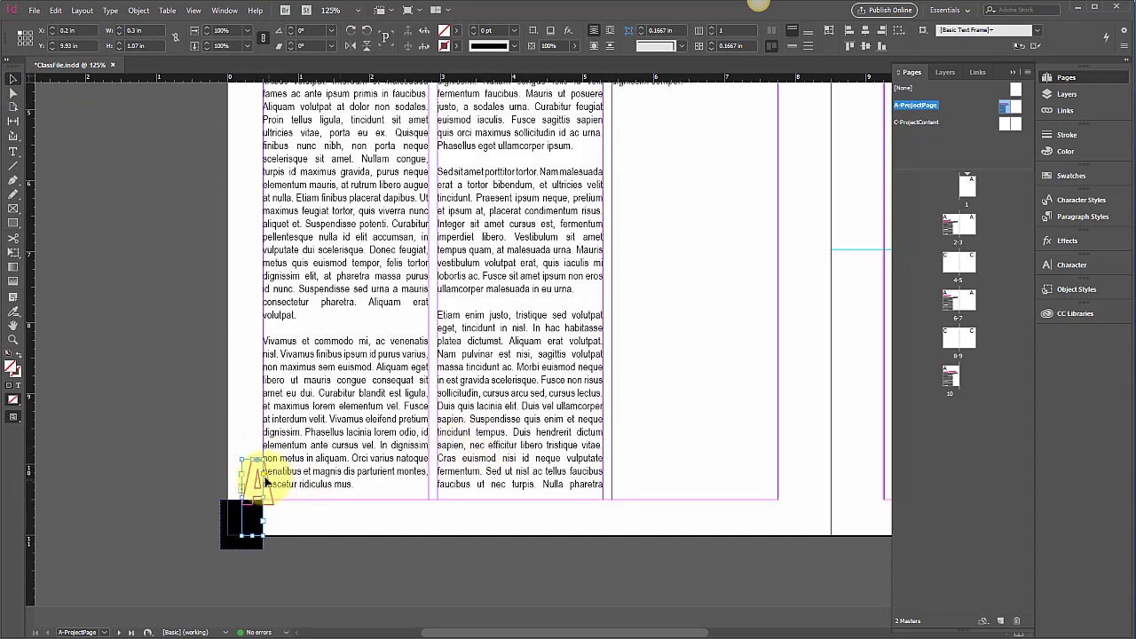
# - Set the page number marker's font size to 18 pt
pyautogui.doubleClick(253, 481)
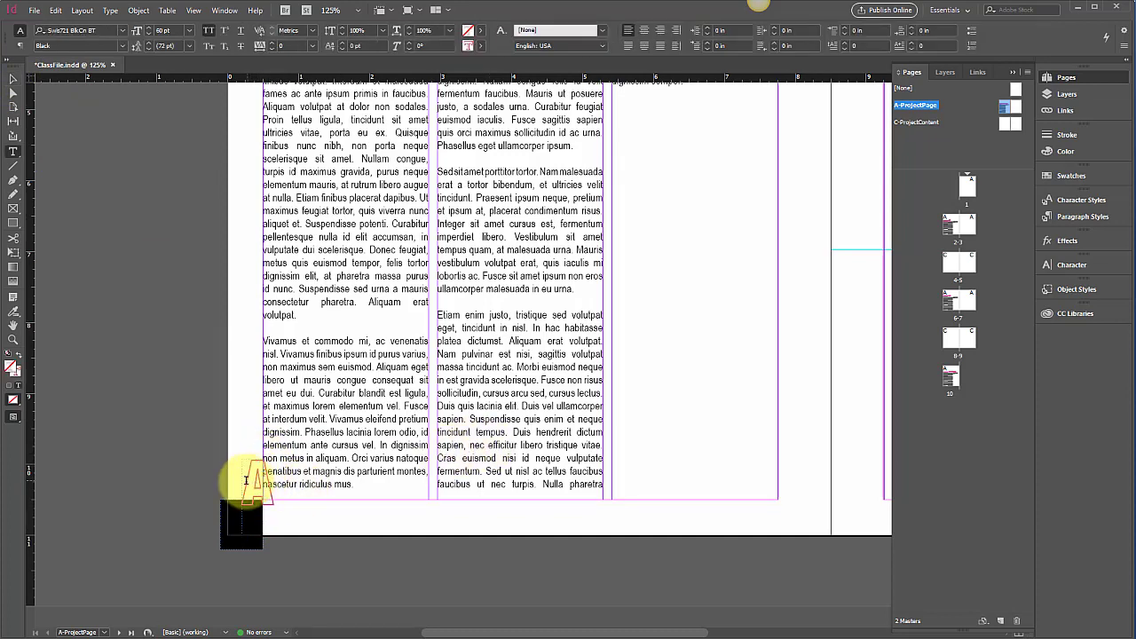
pyautogui.moveTo(244, 482); pyautogui.dragTo(269, 488)
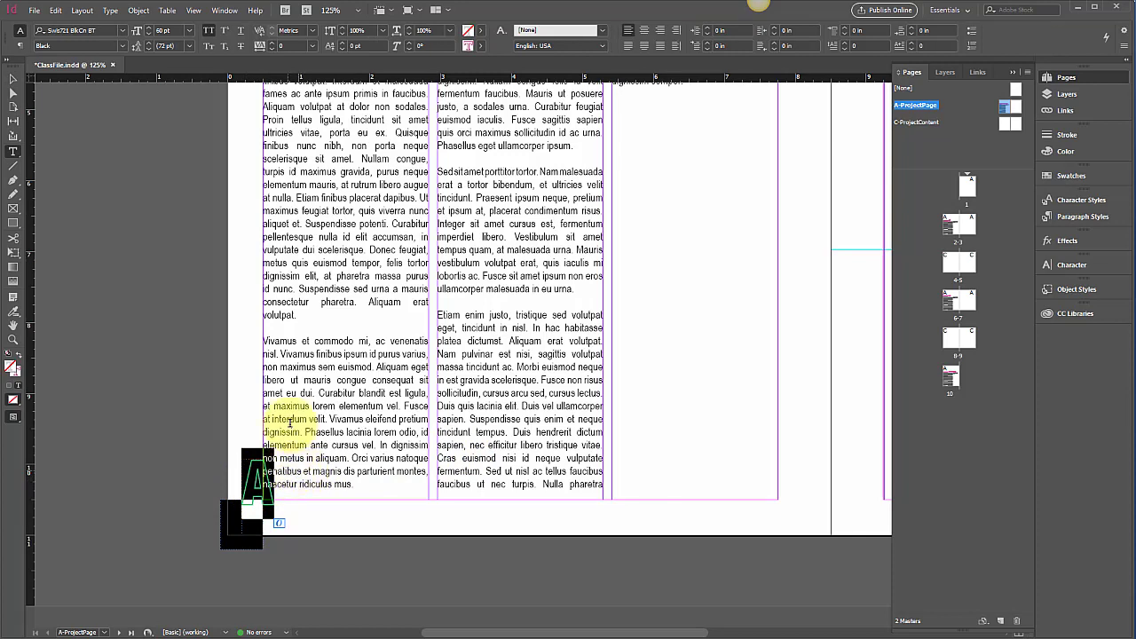
pyautogui.click(189, 31)
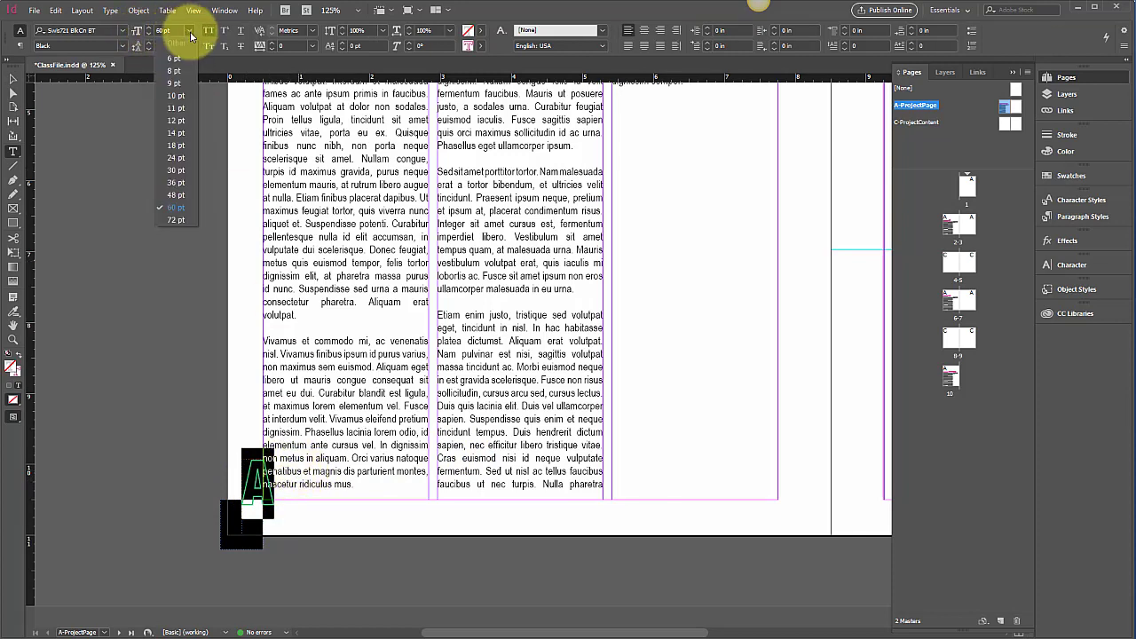
pyautogui.click(175, 145)
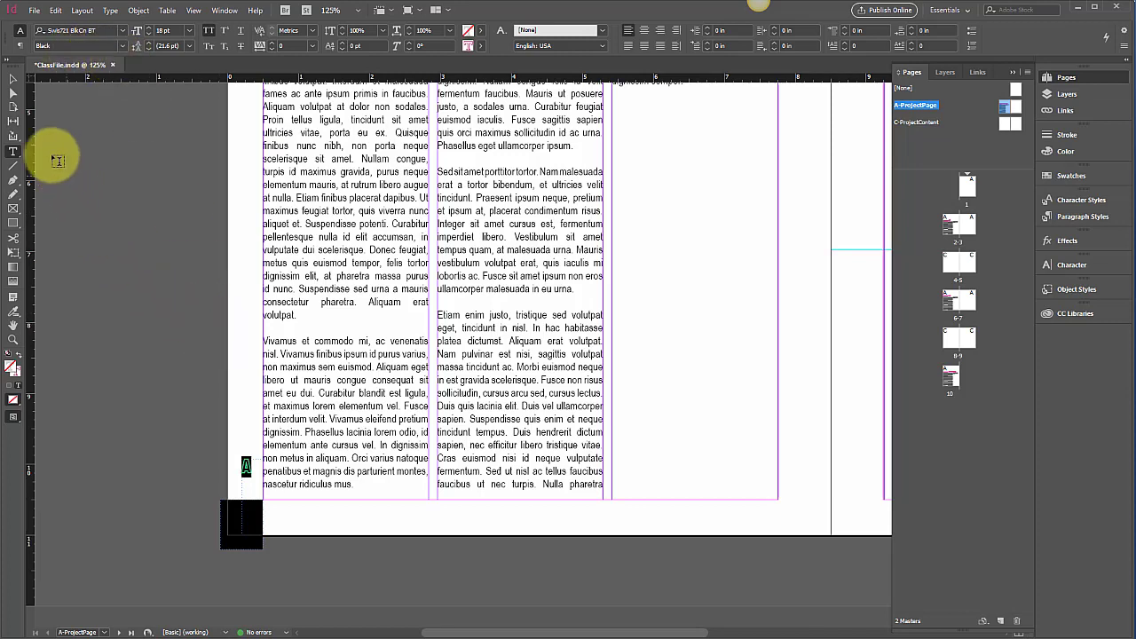
# - Shrink the page number frame to about 0.42 in tall inside the black square and center its text vertically
pyautogui.click(12, 78)
pyautogui.click(249, 461)
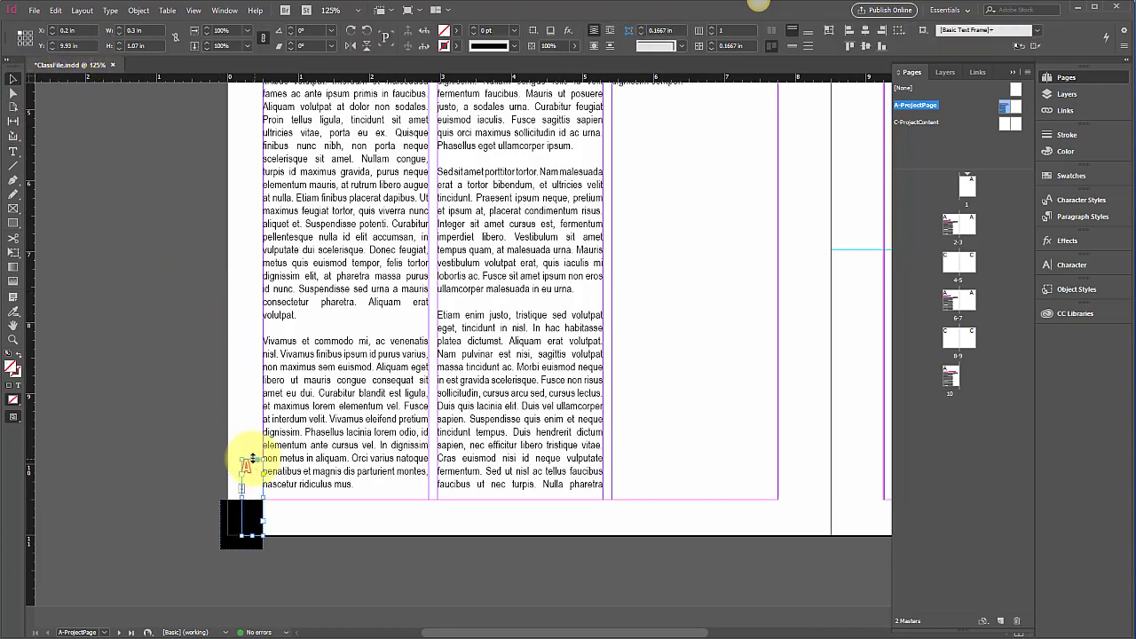
pyautogui.moveTo(250, 465); pyautogui.dragTo(243, 502)
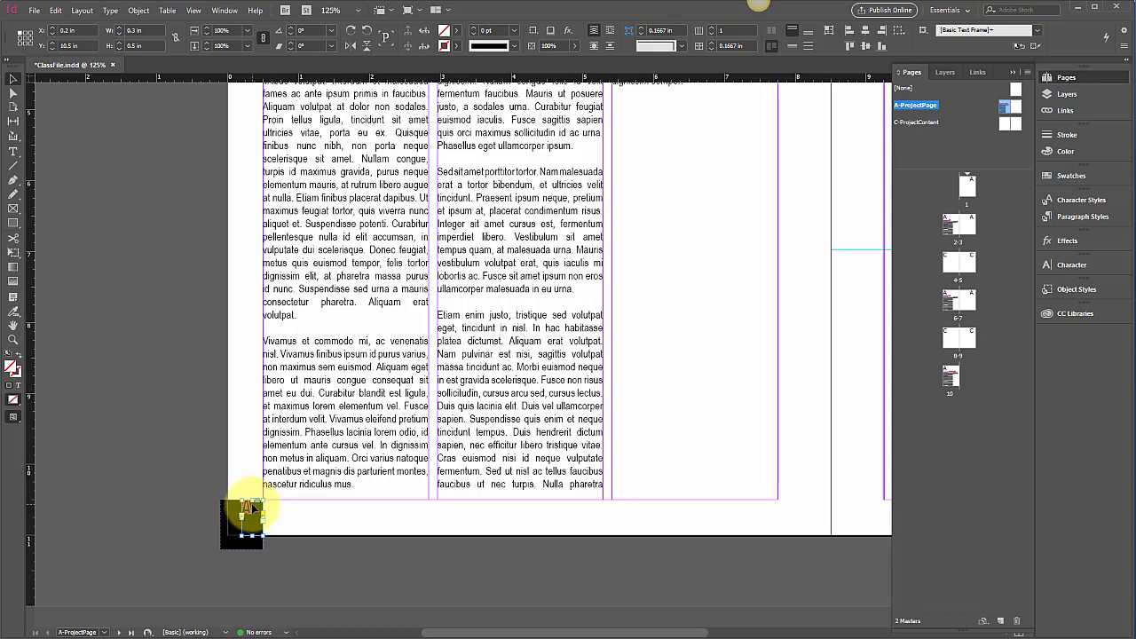
pyautogui.moveTo(251, 503); pyautogui.dragTo(247, 509)
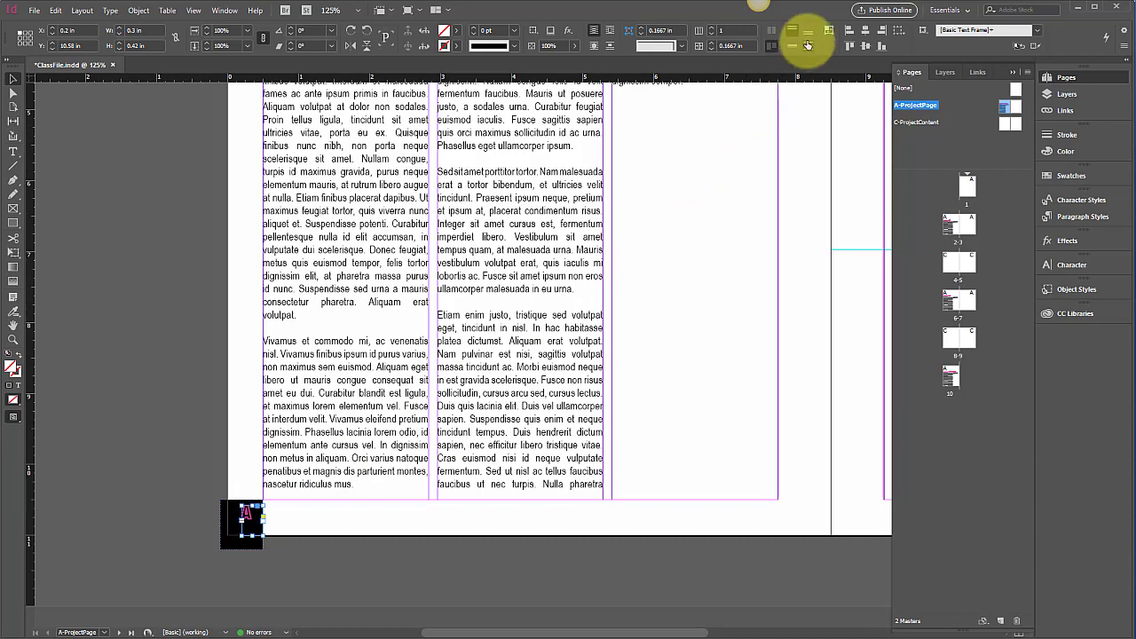
pyautogui.click(793, 45)
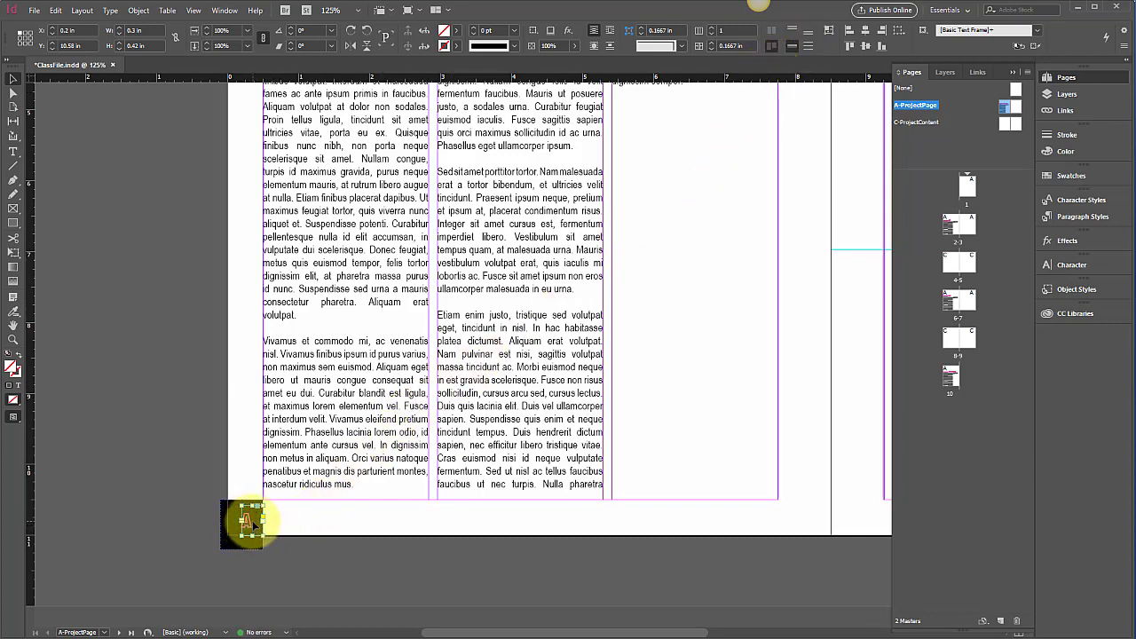
# - Nudge the page number frame left within the black square to an X position of 0.1444 in
pyautogui.moveTo(246, 524); pyautogui.dragTo(254, 525)
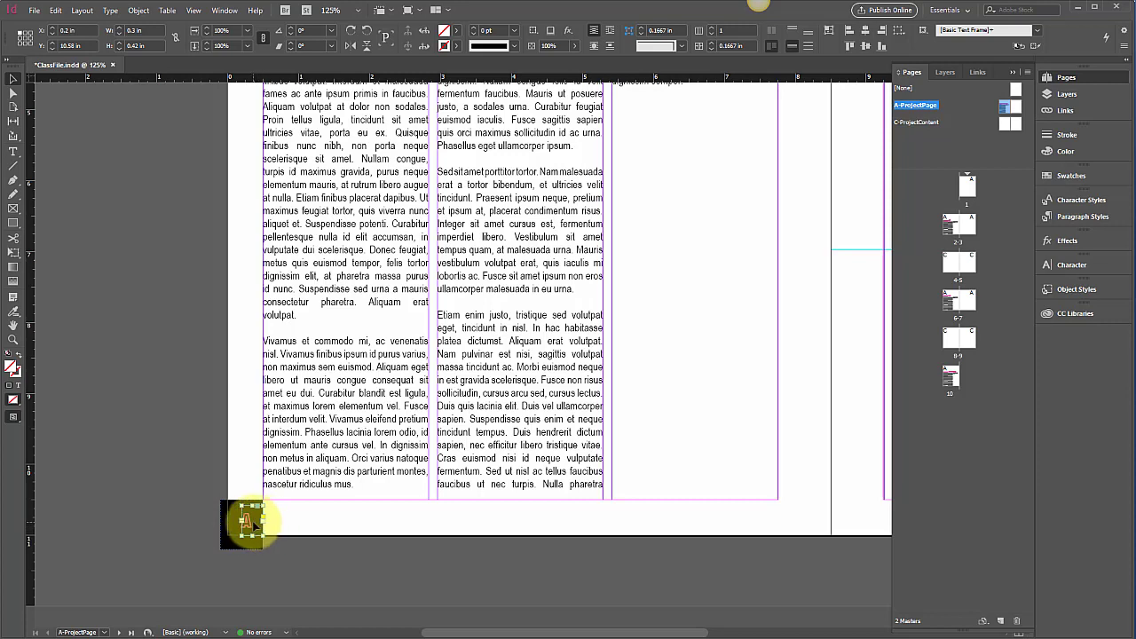
pyautogui.hotkey('shift', 'Left')
pyautogui.press('Right')
pyautogui.press('Right')
pyautogui.press('Right')
pyautogui.press('Right')
pyautogui.press('Right')
pyautogui.press('Right')
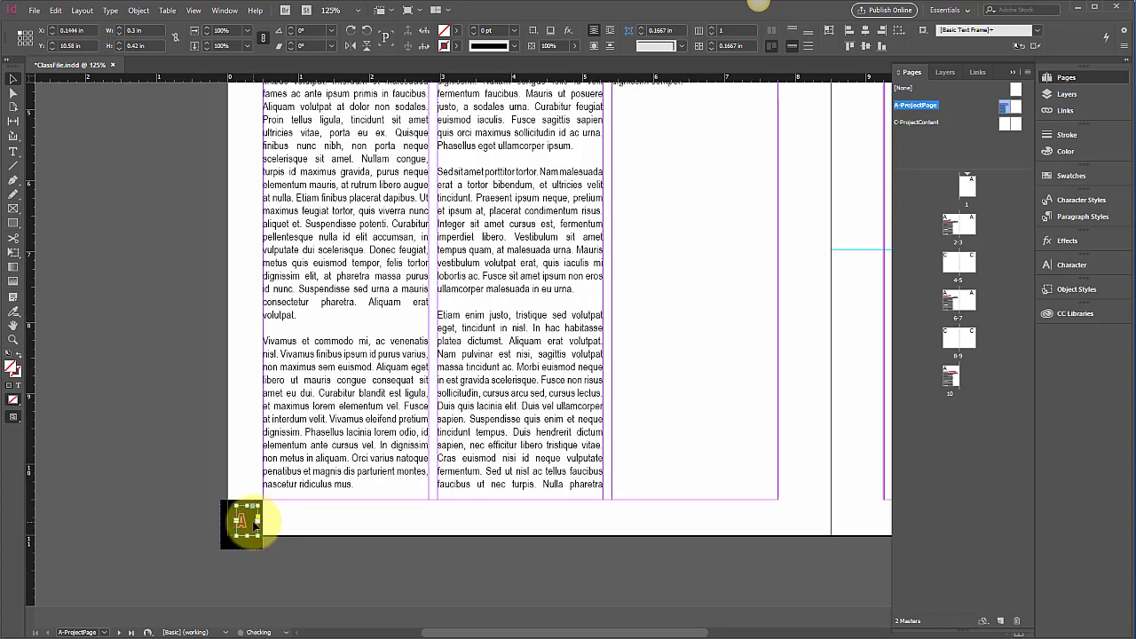
pyautogui.click(243, 448)
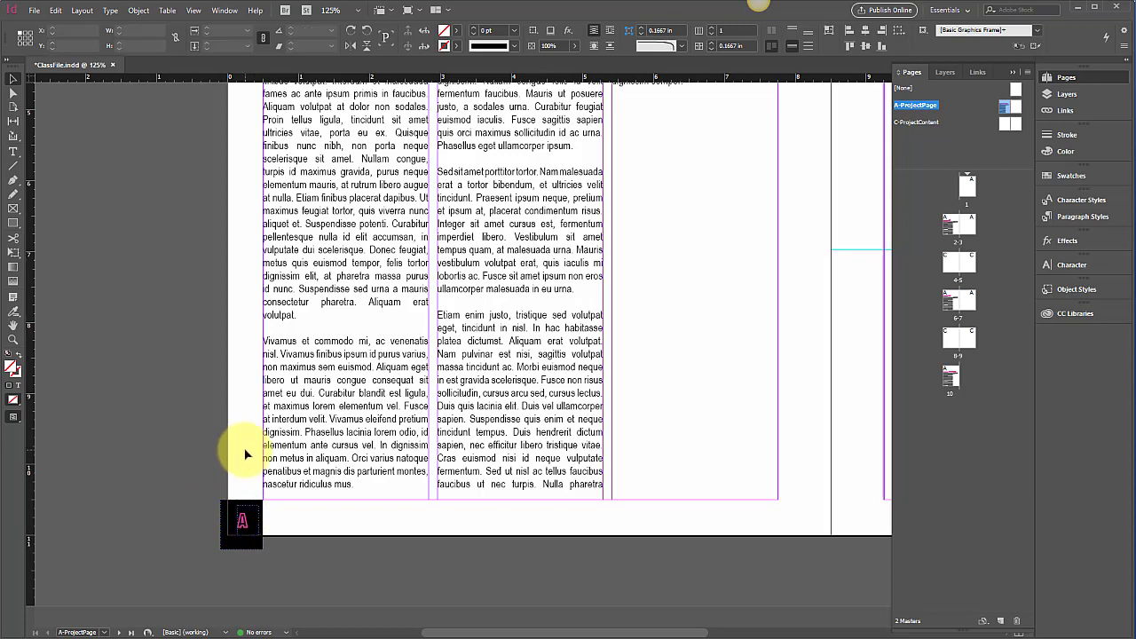
# - Set the page number's stroke to None and its fill to magenta, C=0 M=100 Y=0 K=0
pyautogui.doubleClick(252, 524)
pyautogui.moveTo(245, 523); pyautogui.dragTo(234, 525)
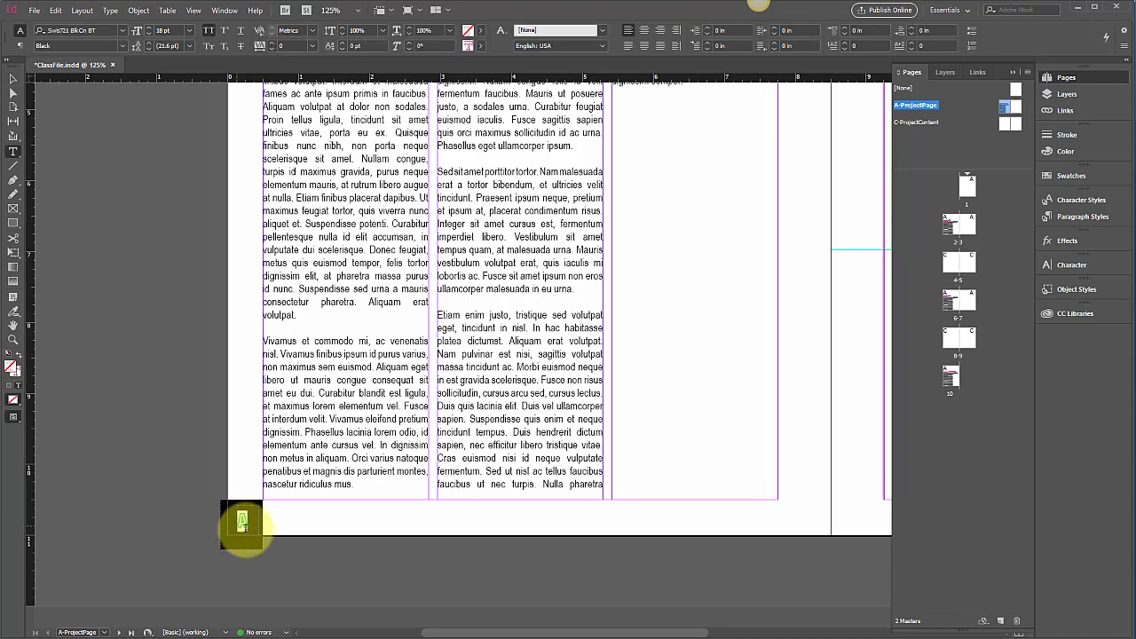
pyautogui.click(480, 45)
pyautogui.click(367, 83)
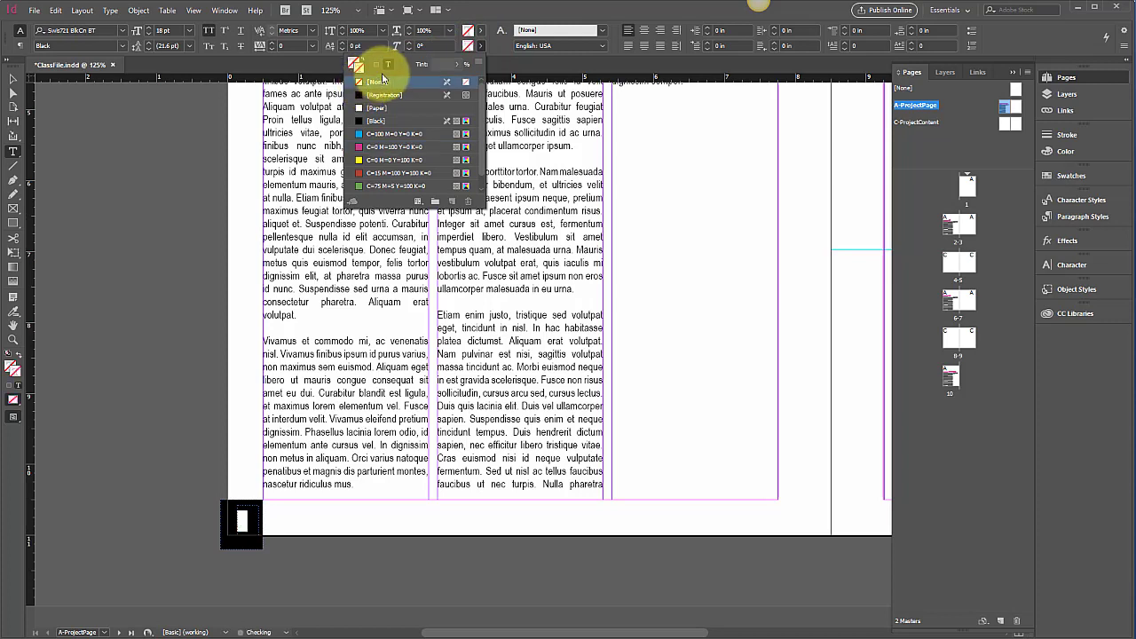
pyautogui.click(480, 31)
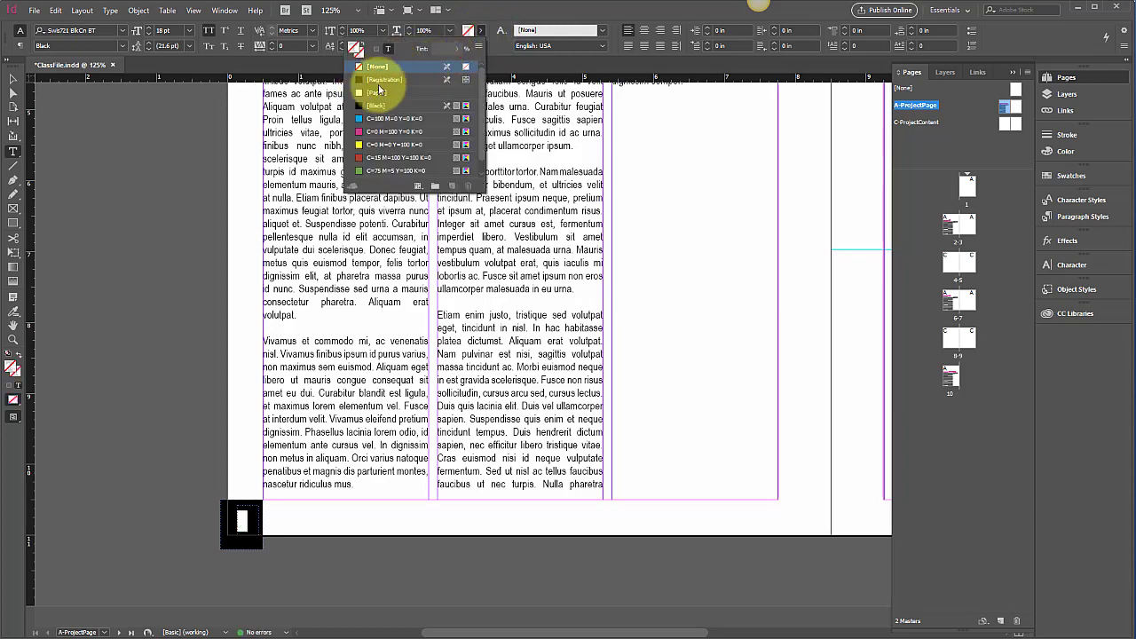
pyautogui.click(374, 131)
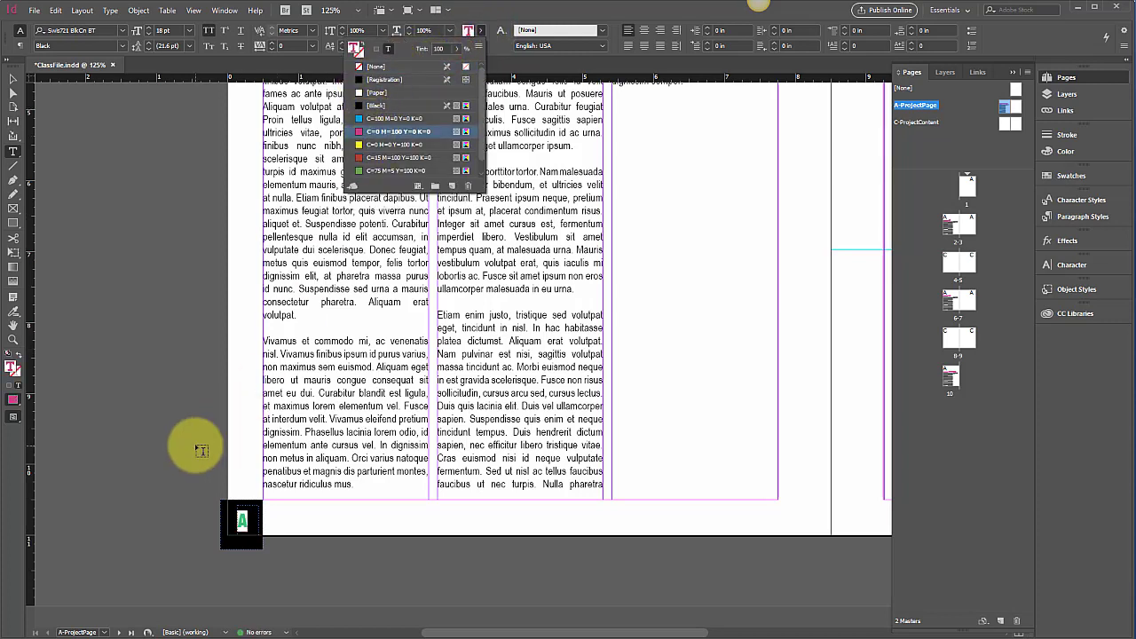
pyautogui.click(15, 81)
pyautogui.doubleClick(18, 81)
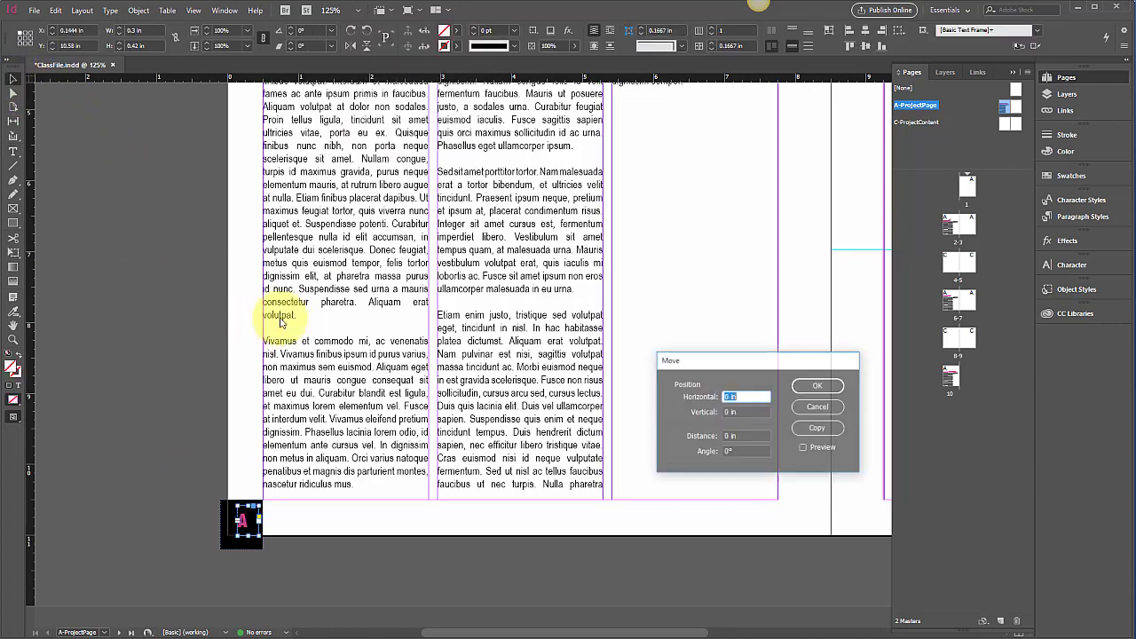
pyautogui.click(815, 407)
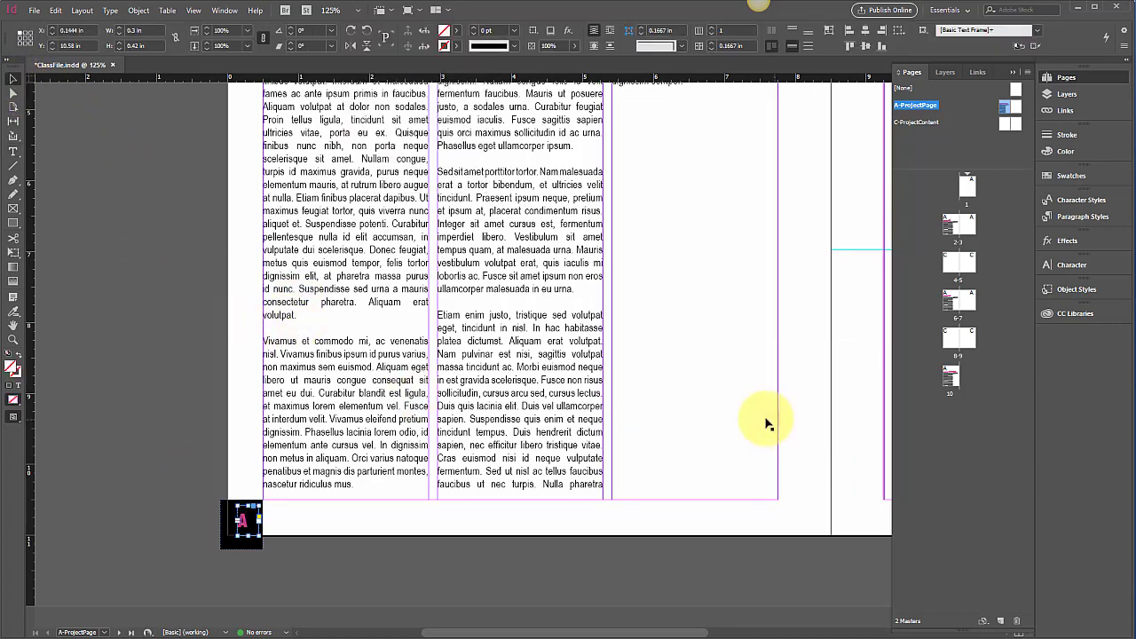
# - Start a new paragraph style named PageNumber from the page number marker's text in the black square
pyautogui.doubleClick(249, 528)
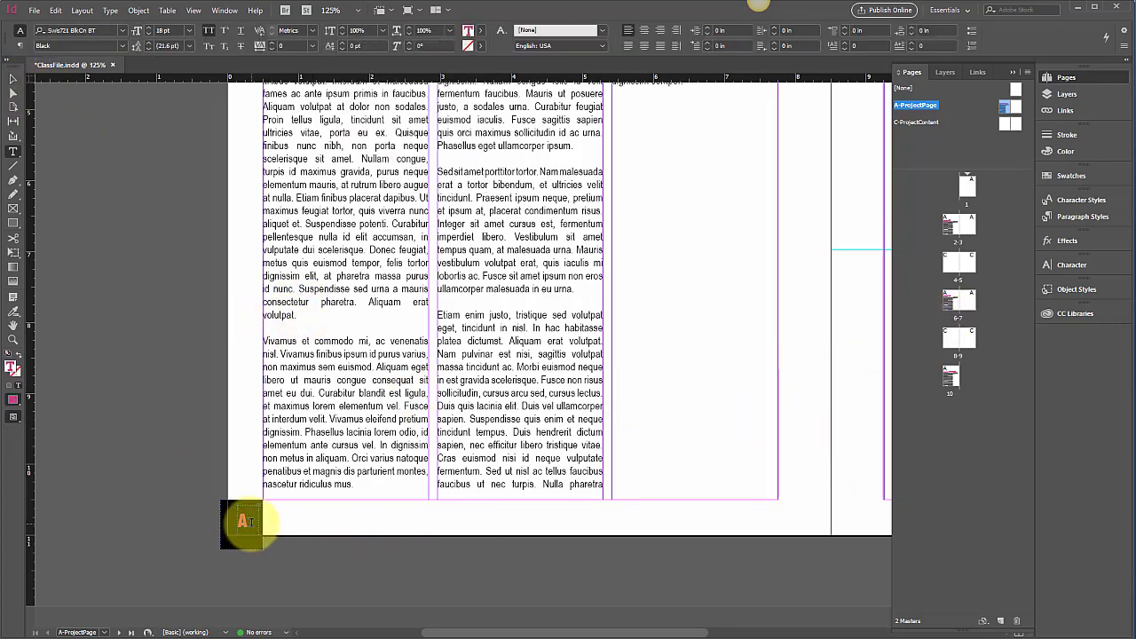
pyautogui.click(1084, 218)
pyautogui.click(1027, 195)
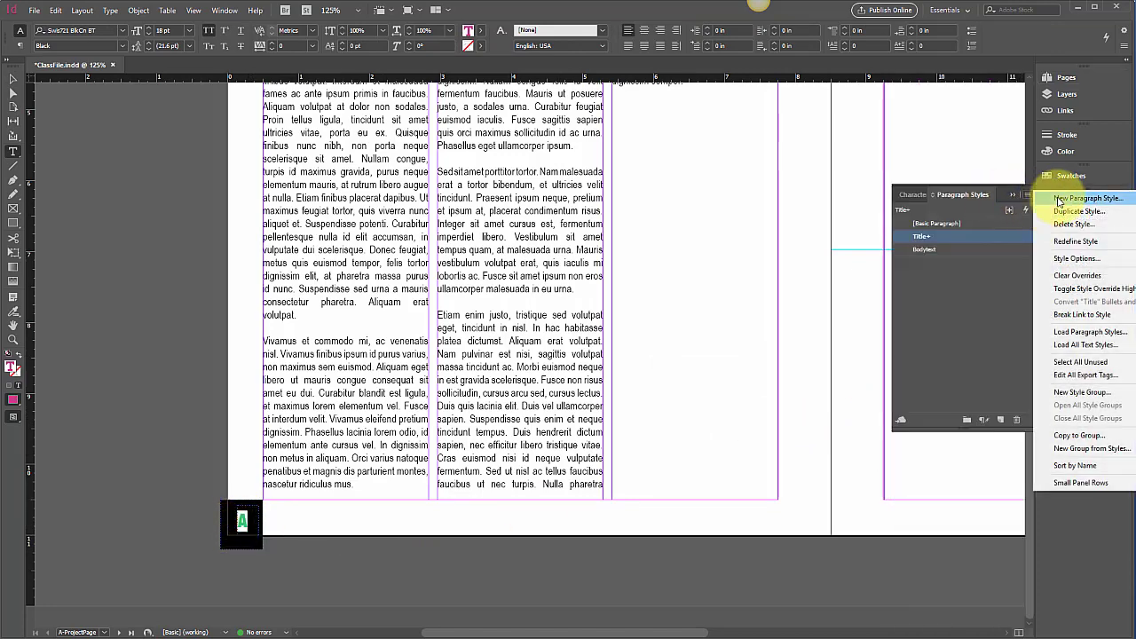
pyautogui.click(1059, 199)
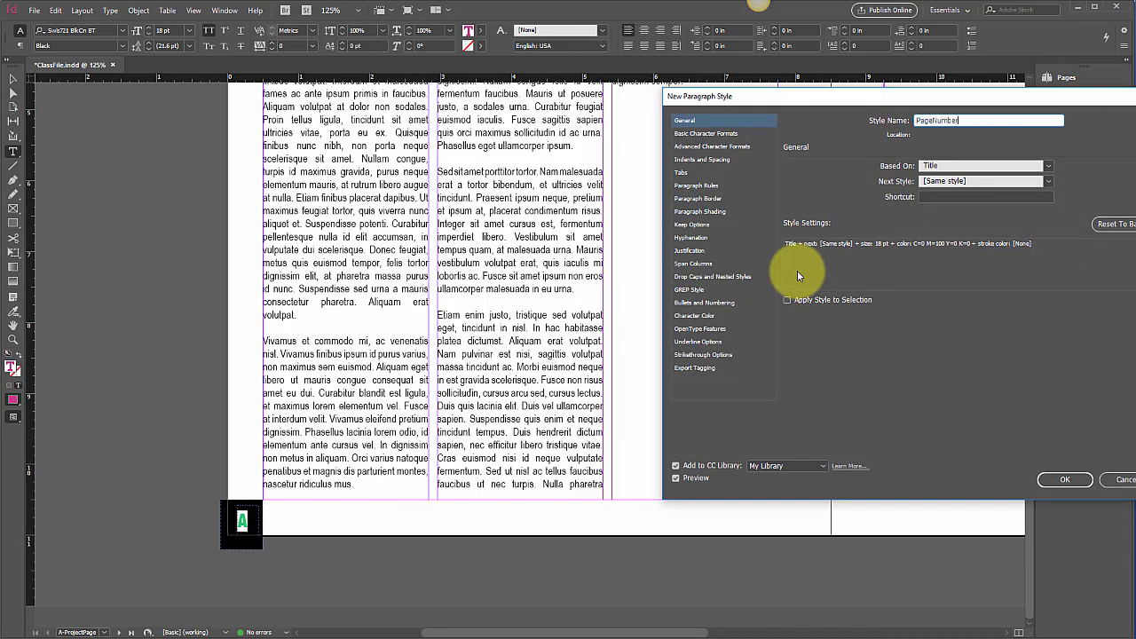
# - Set the PageNumber style's character color to C=100 M=0 Y=0 K=0 and save the new style
pyautogui.click(739, 161)
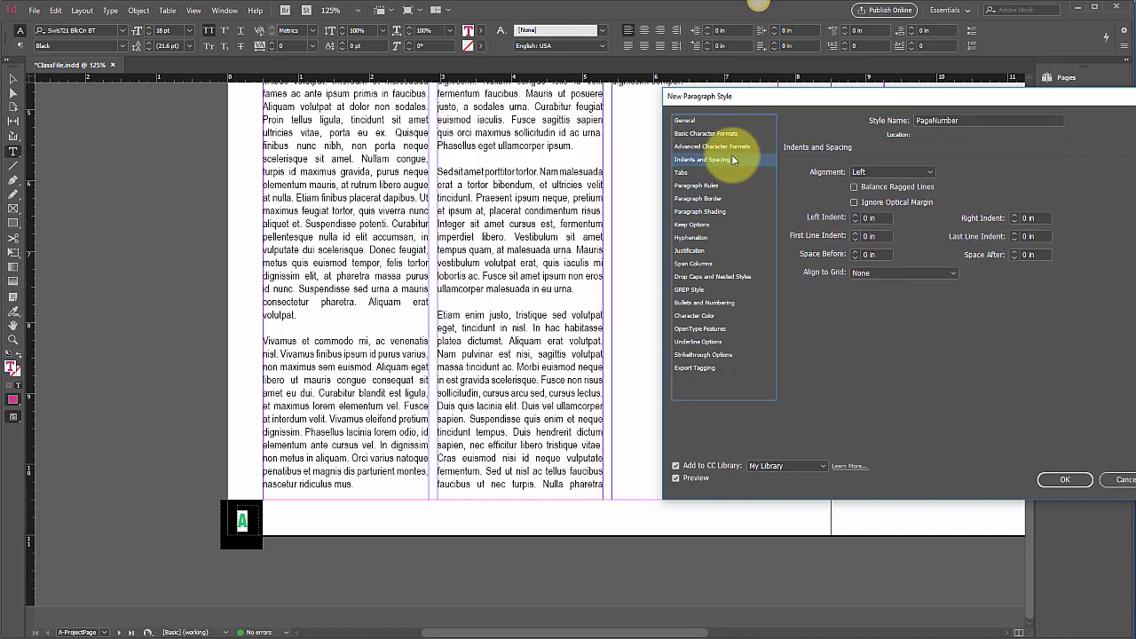
pyautogui.click(732, 146)
pyautogui.click(731, 135)
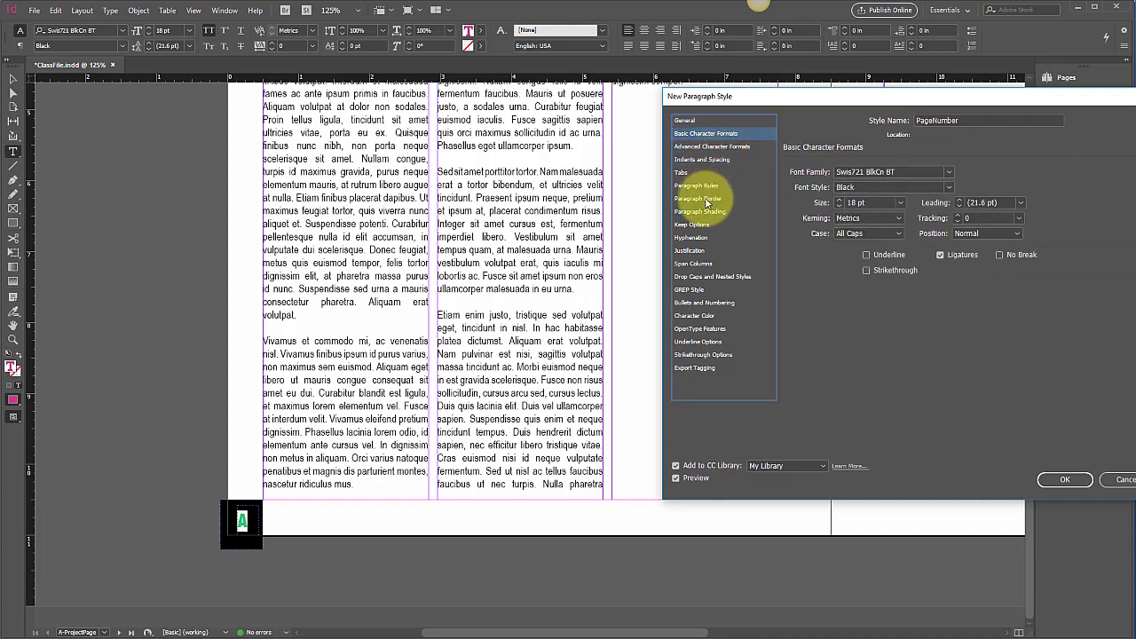
pyautogui.click(696, 315)
pyautogui.click(877, 185)
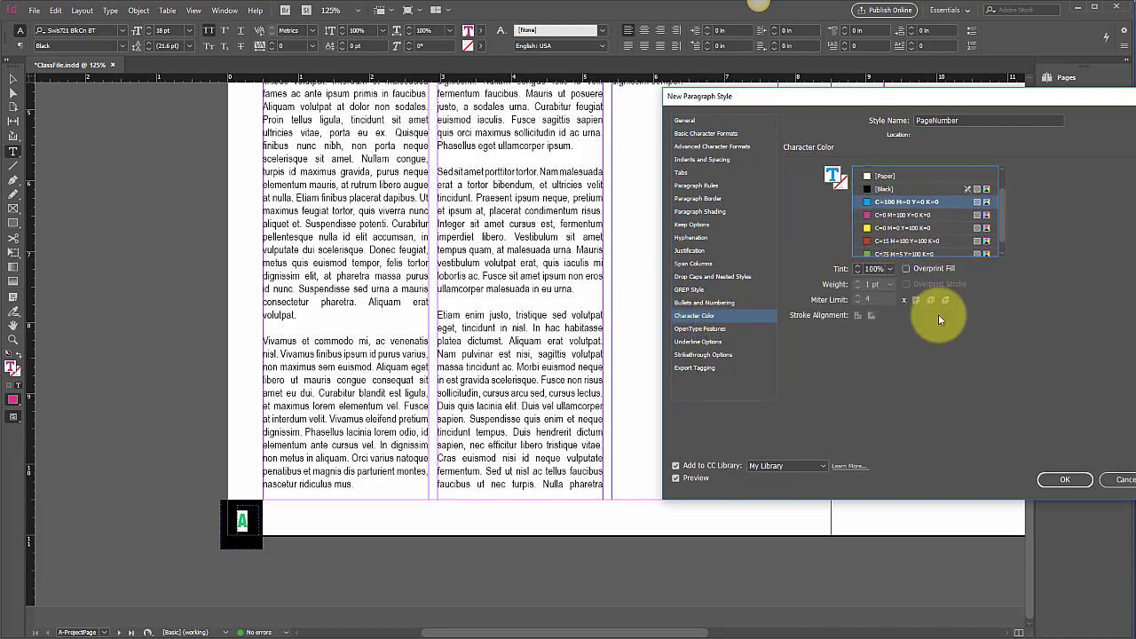
pyautogui.click(1058, 481)
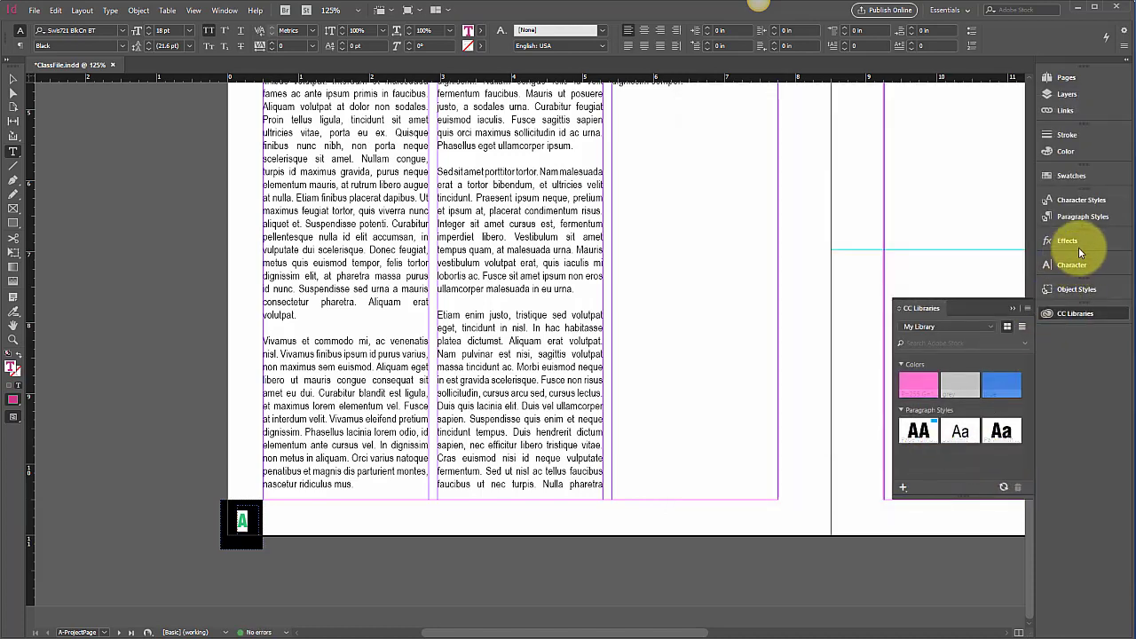
# - Apply the PageNumber style to the page number marker and set the style's alignment to Towards Spine
pyautogui.click(1058, 218)
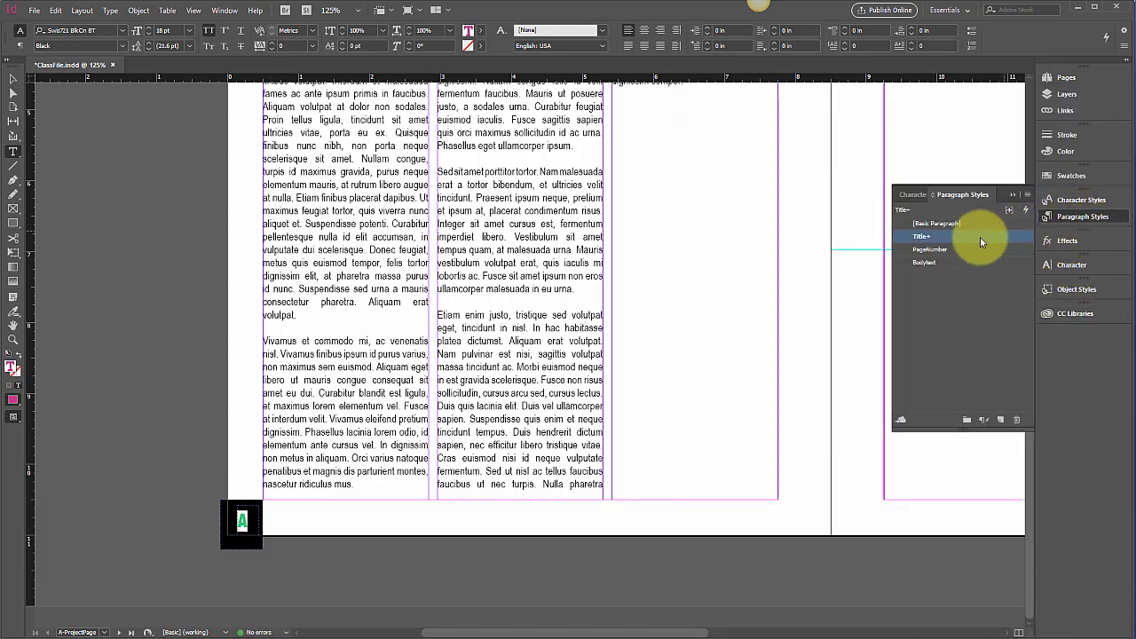
pyautogui.doubleClick(925, 249)
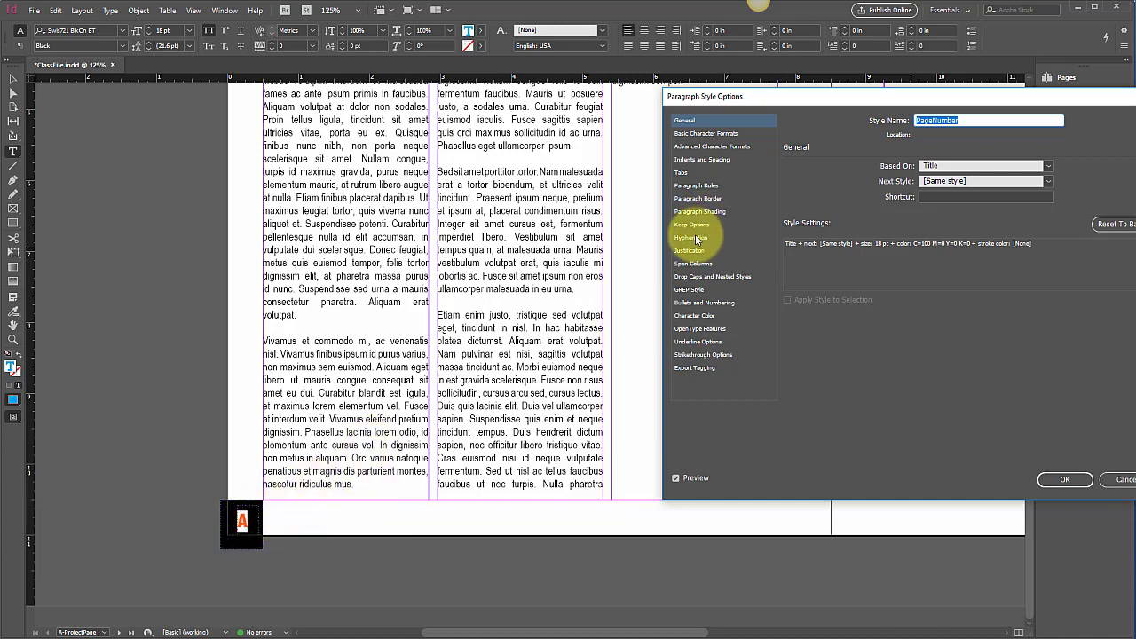
pyautogui.click(718, 160)
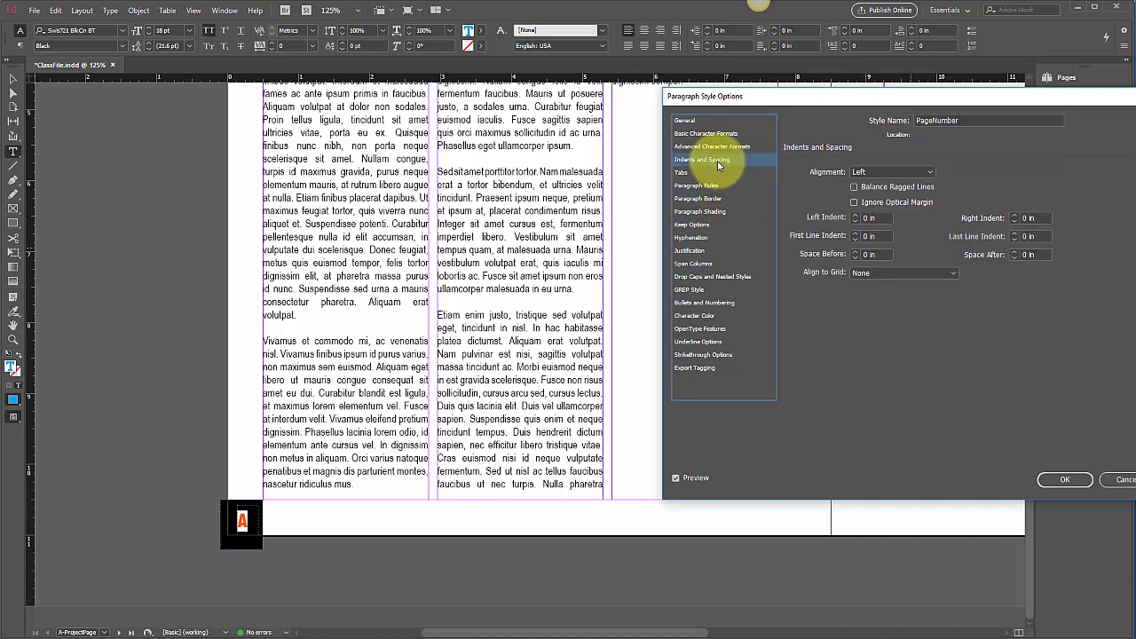
pyautogui.click(931, 171)
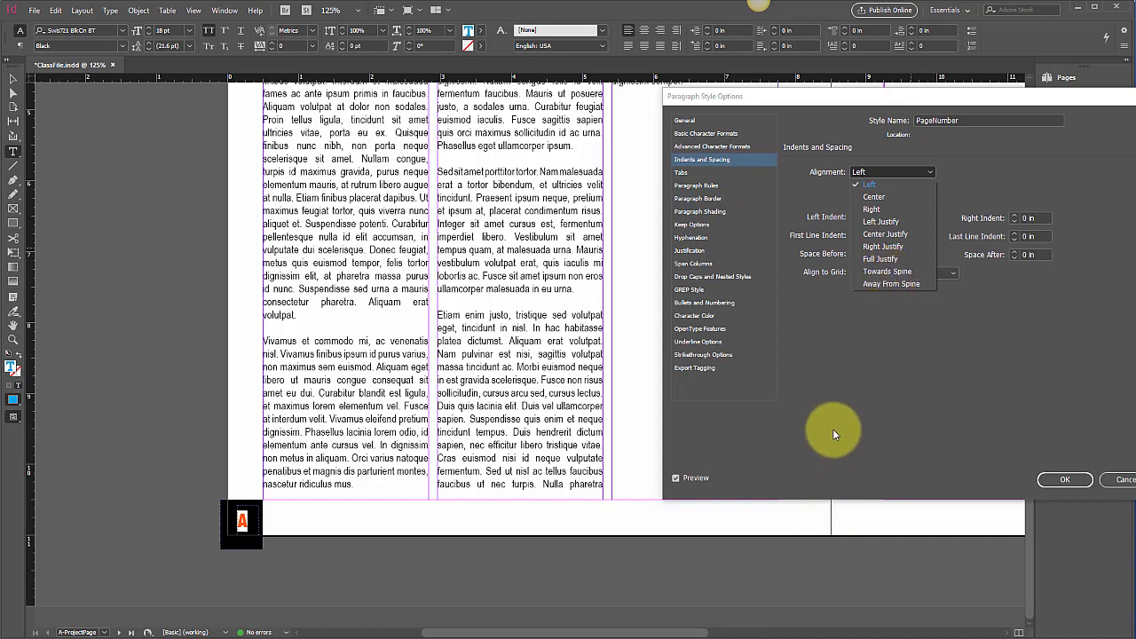
pyautogui.click(885, 274)
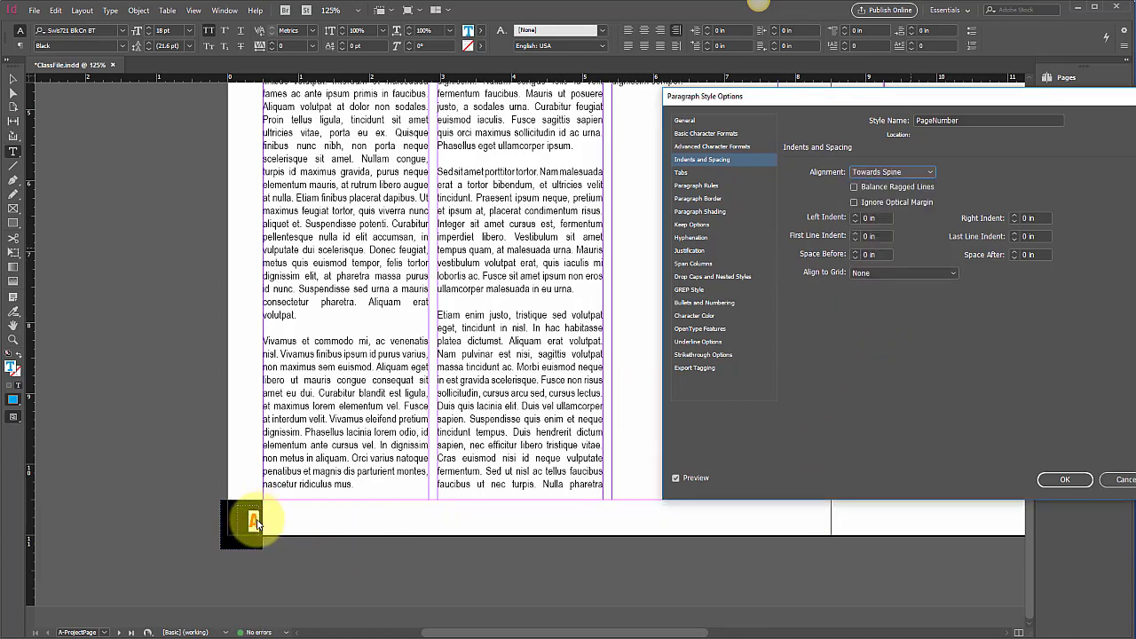
# - Try Away From Spine alignment for the PageNumber style, return it to Towards Spine and save the style
pyautogui.click(930, 172)
pyautogui.click(886, 283)
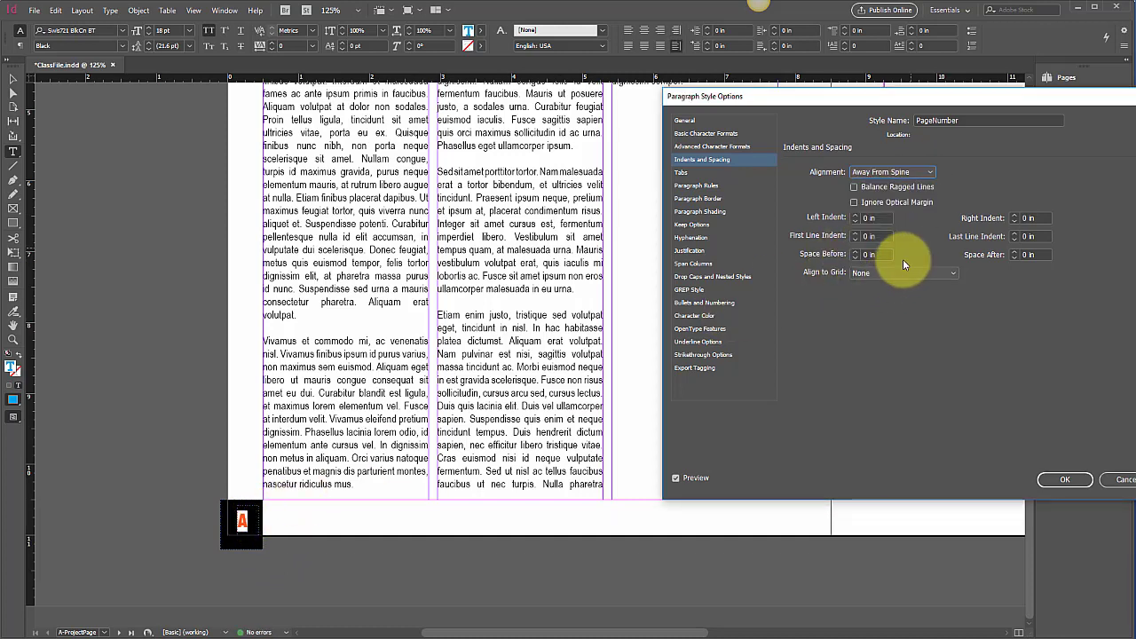
pyautogui.click(927, 173)
pyautogui.click(900, 270)
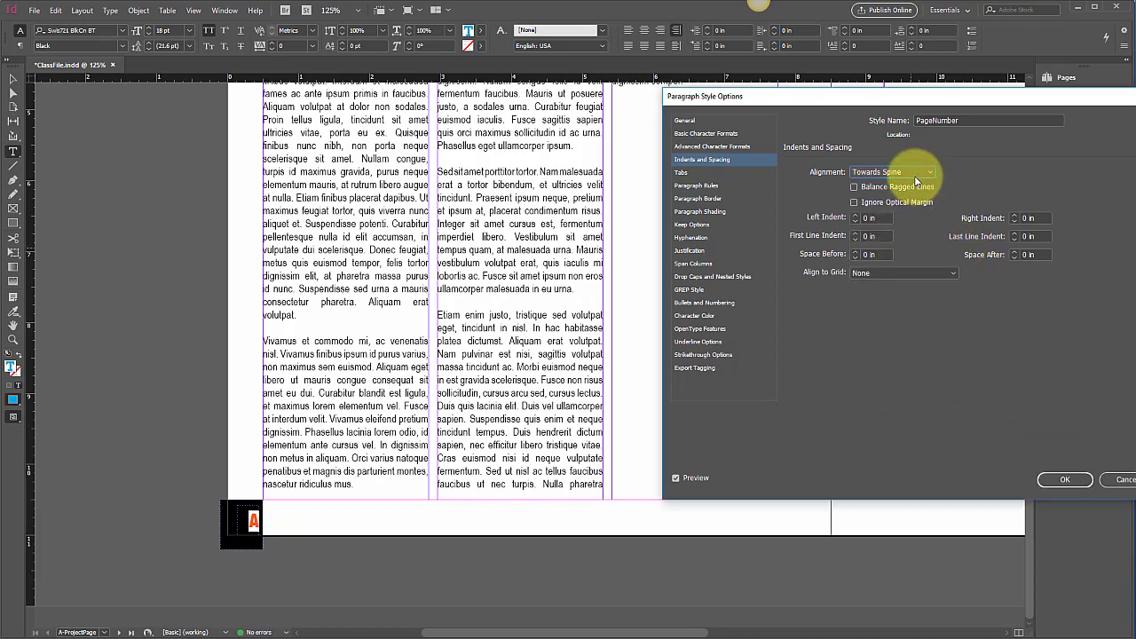
pyautogui.click(1065, 482)
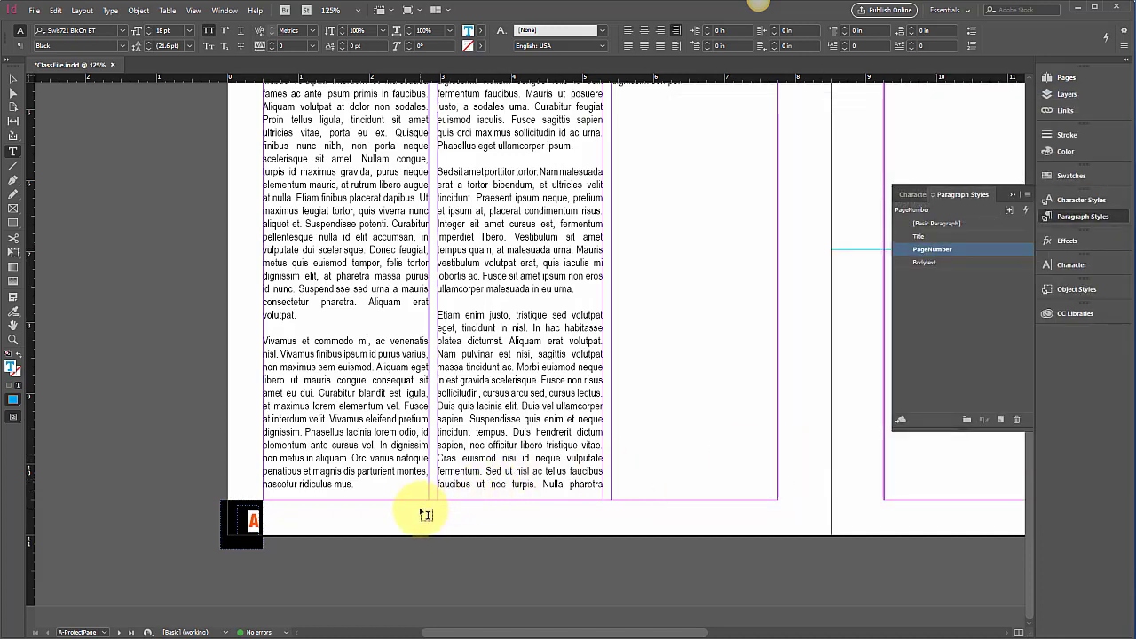
# - Copy the left master page's page number frame into the right page's black square at about X 16.54 in, Y 10.58 in
pyautogui.scroll(-1, 426, 515)
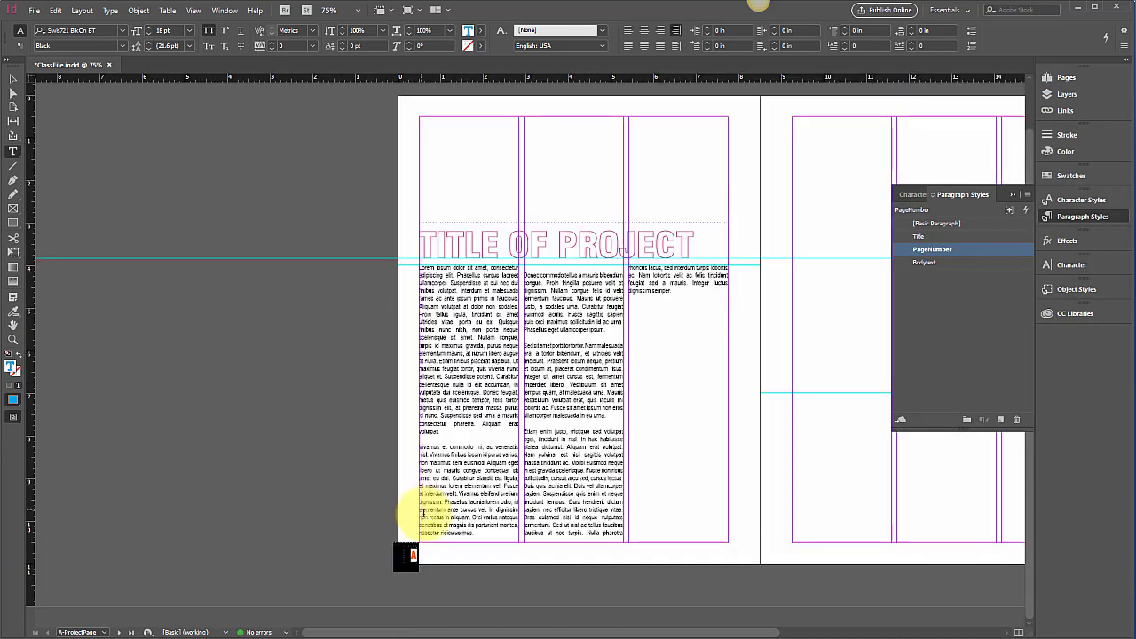
pyautogui.hscroll(5, 425, 512)
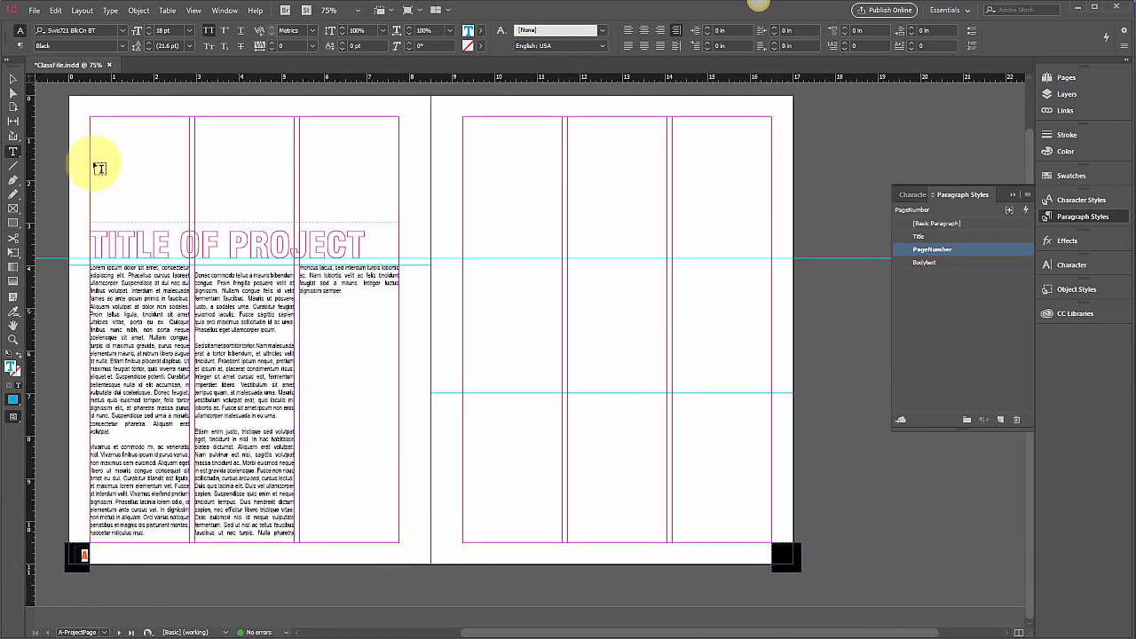
pyautogui.click(14, 79)
pyautogui.click(80, 556)
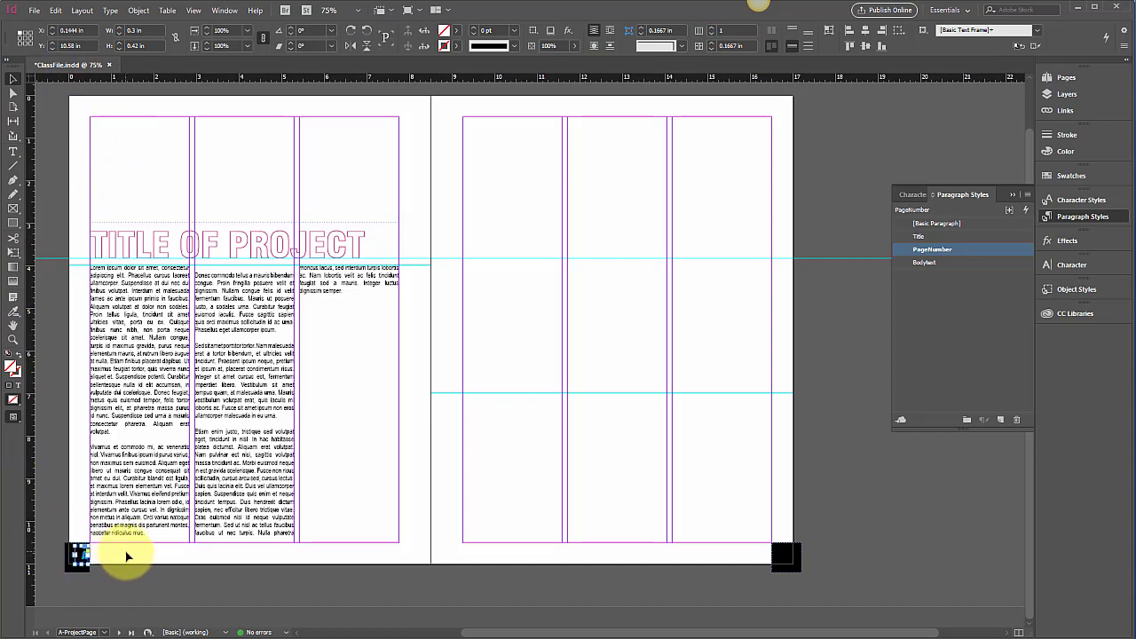
pyautogui.hotkey('ctrl', 'v')
pyautogui.moveTo(531, 347); pyautogui.dragTo(778, 558)
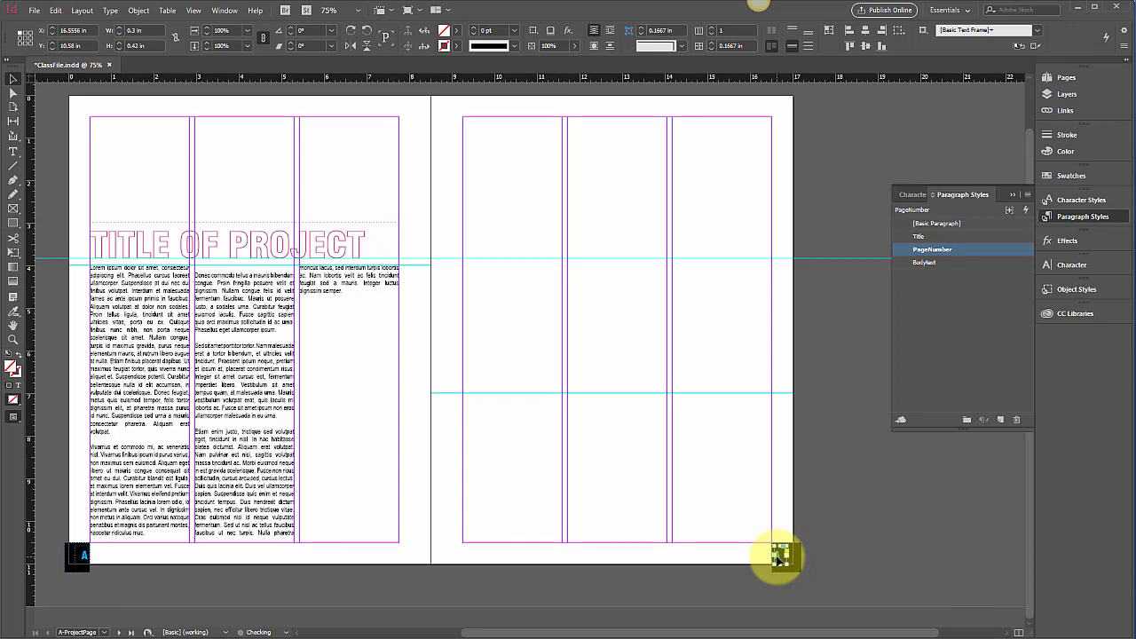
pyautogui.click(786, 569)
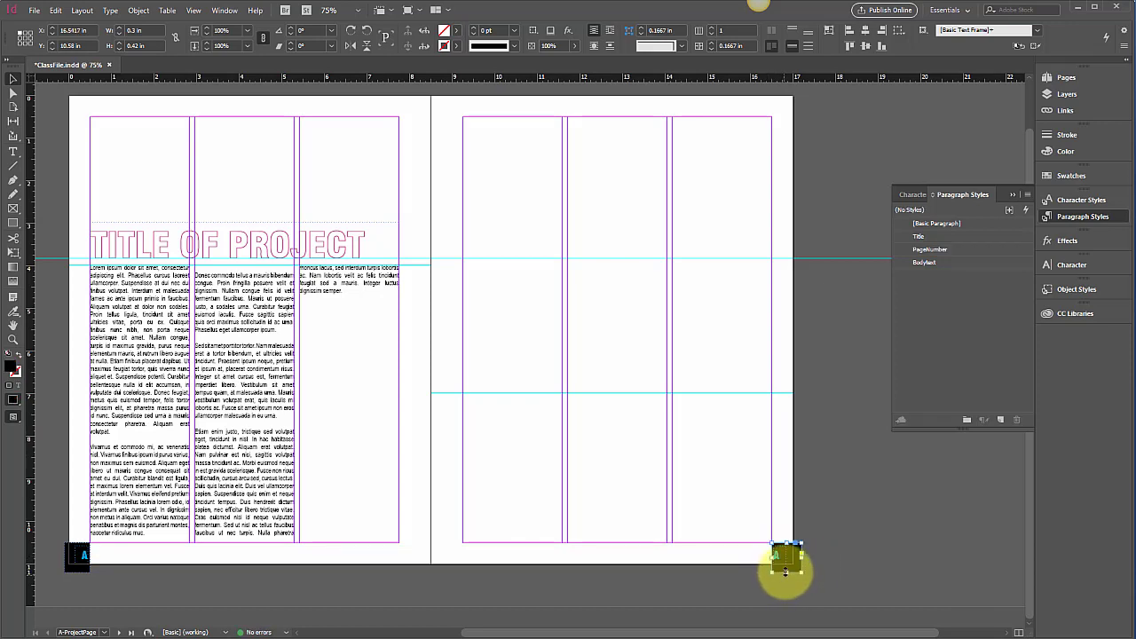
pyautogui.click(776, 583)
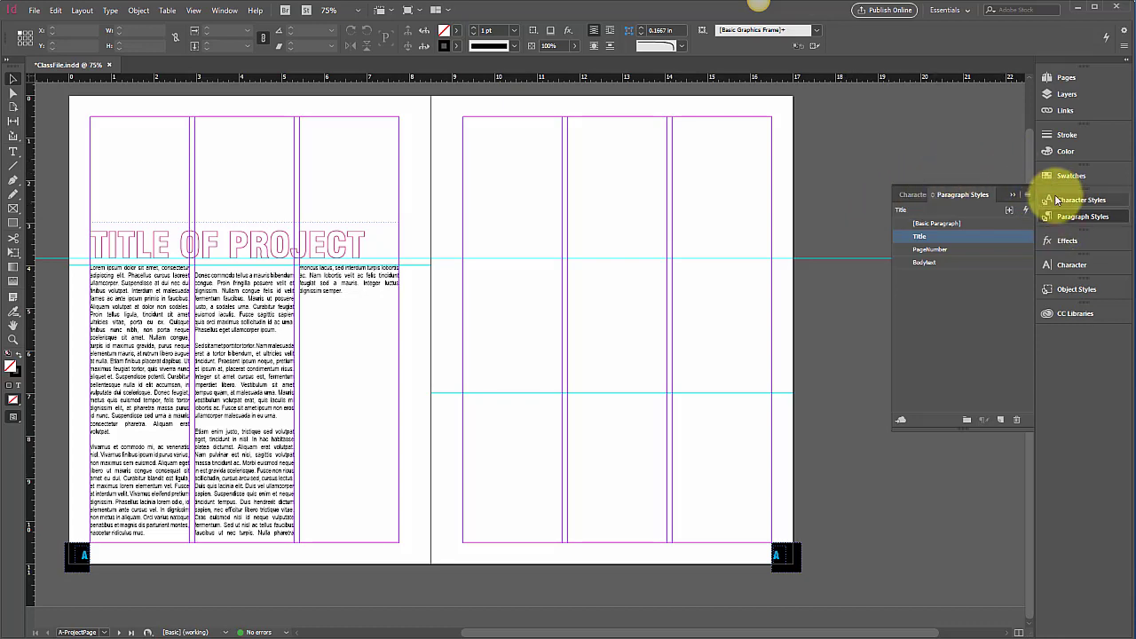
# - Open spread 2-3 in Preview mode and check the page numbers in both corner squares
pyautogui.click(1055, 77)
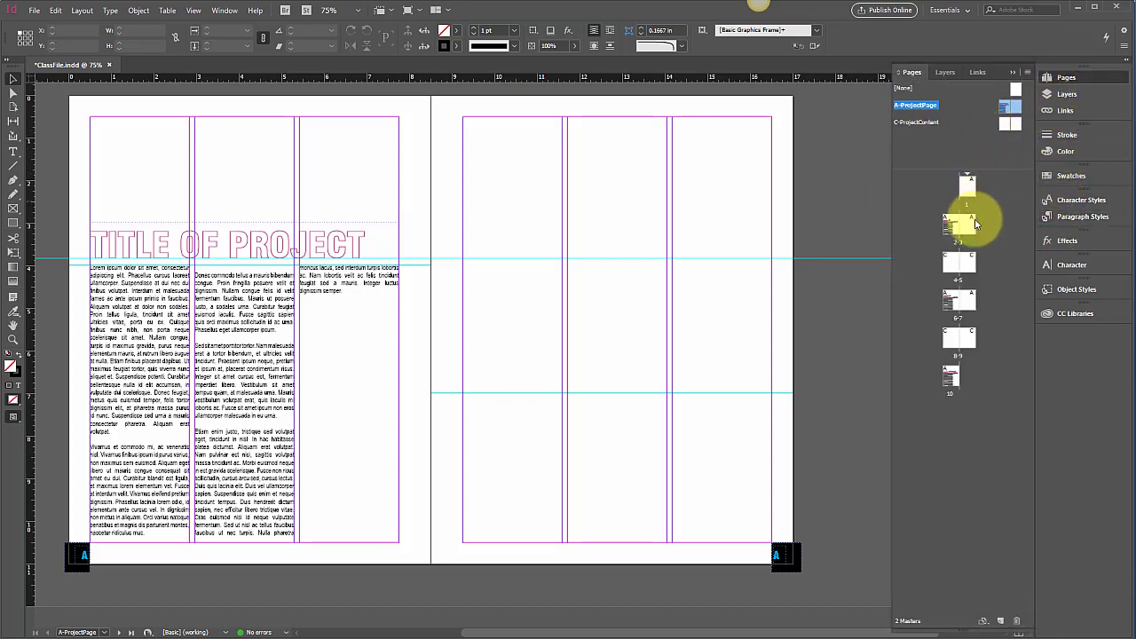
pyautogui.doubleClick(946, 225)
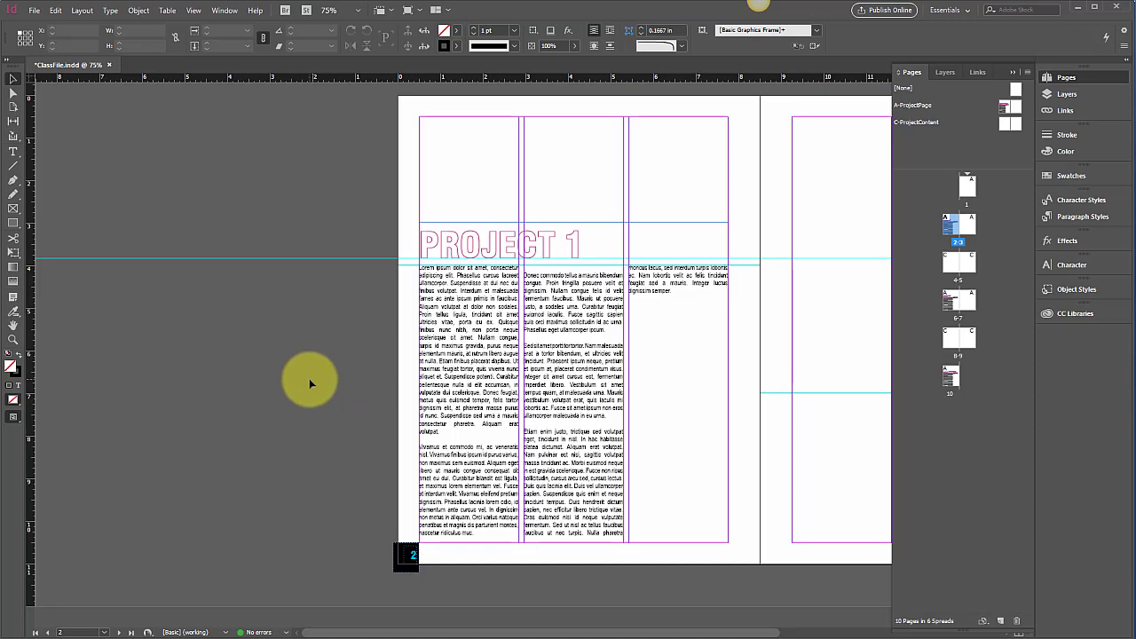
pyautogui.press('w')
pyautogui.hscroll(4, 309, 379)
pyautogui.hscroll(4, 312, 381)
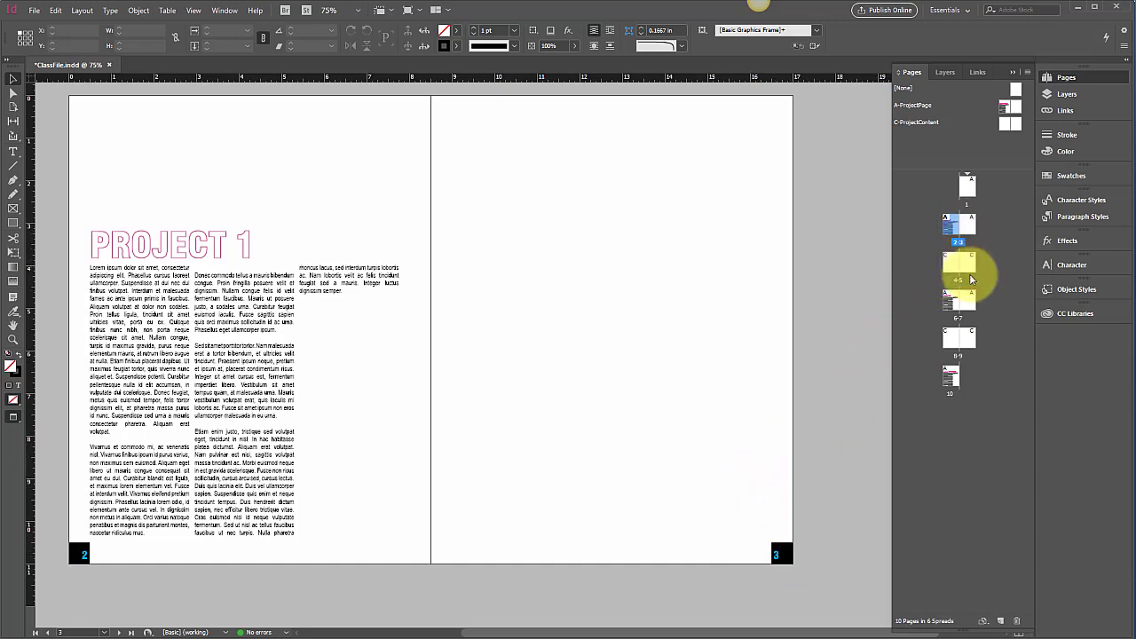
# - Open spread 4-5 and check its two corner squares for page numbers
pyautogui.click(966, 270)
pyautogui.doubleClick(967, 269)
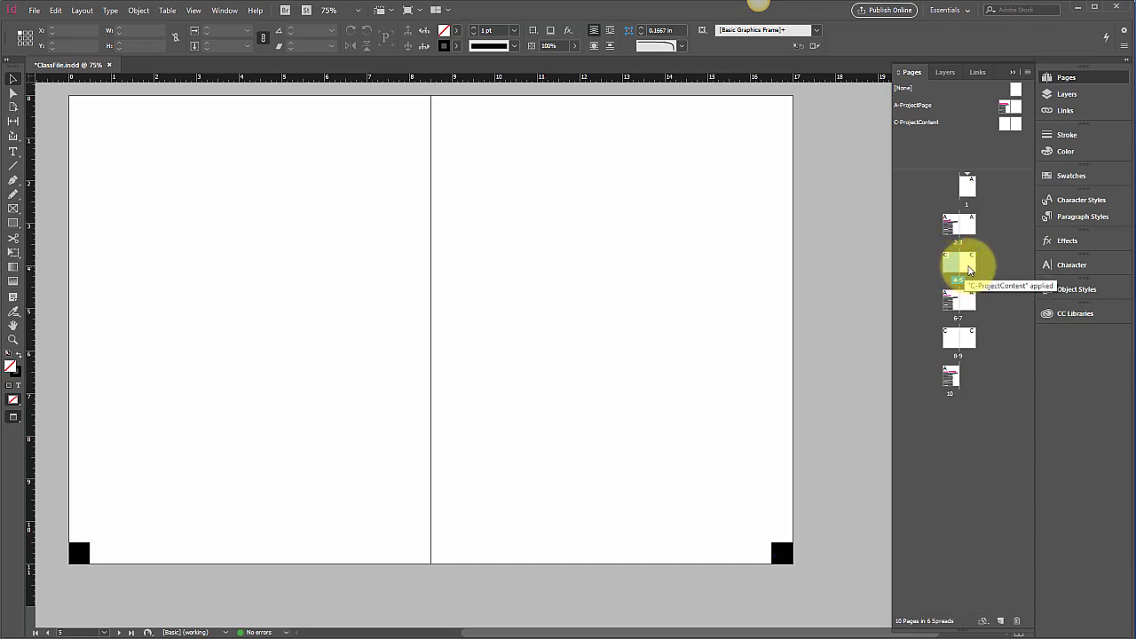
pyautogui.doubleClick(960, 266)
pyautogui.doubleClick(951, 271)
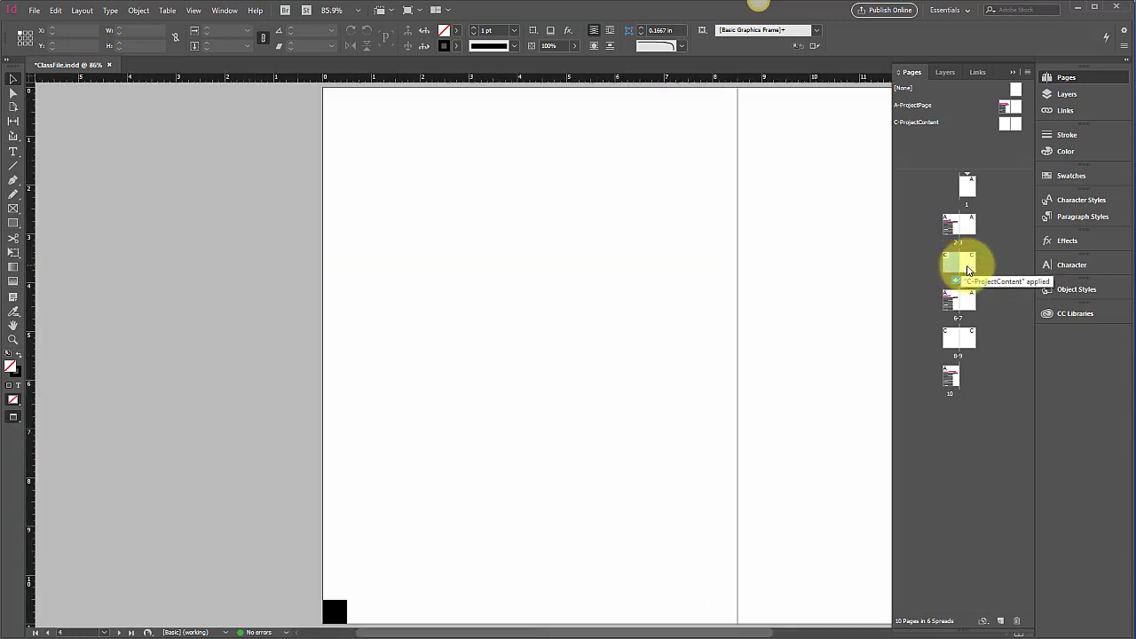
pyautogui.hscroll(4, 854, 292)
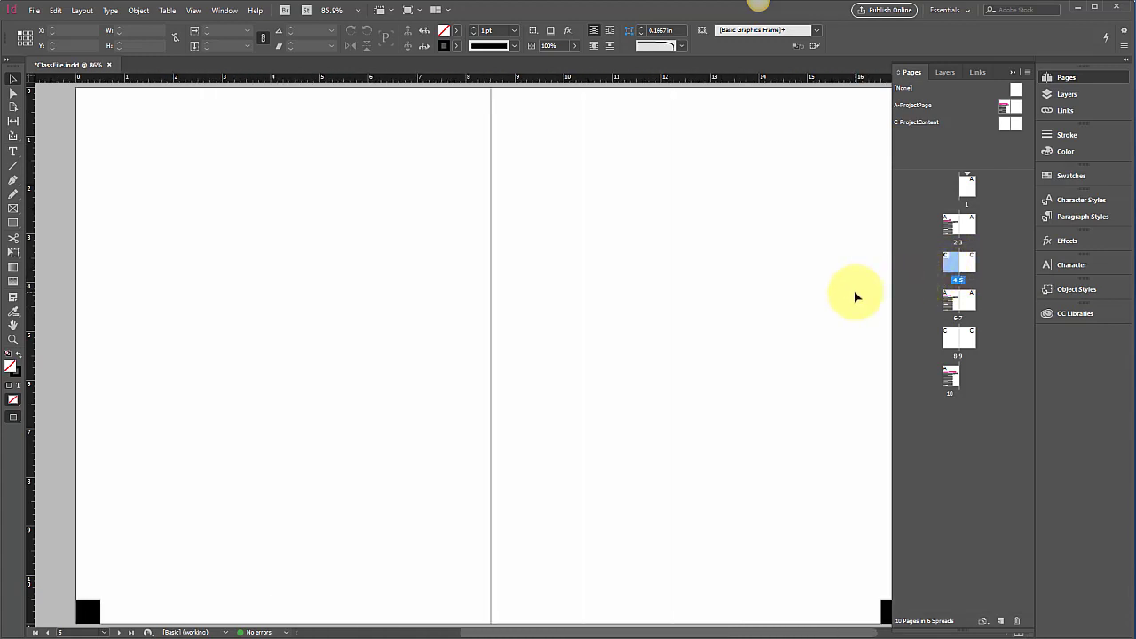
pyautogui.hscroll(-1, 854, 291)
pyautogui.hotkey('ctrl', '-')
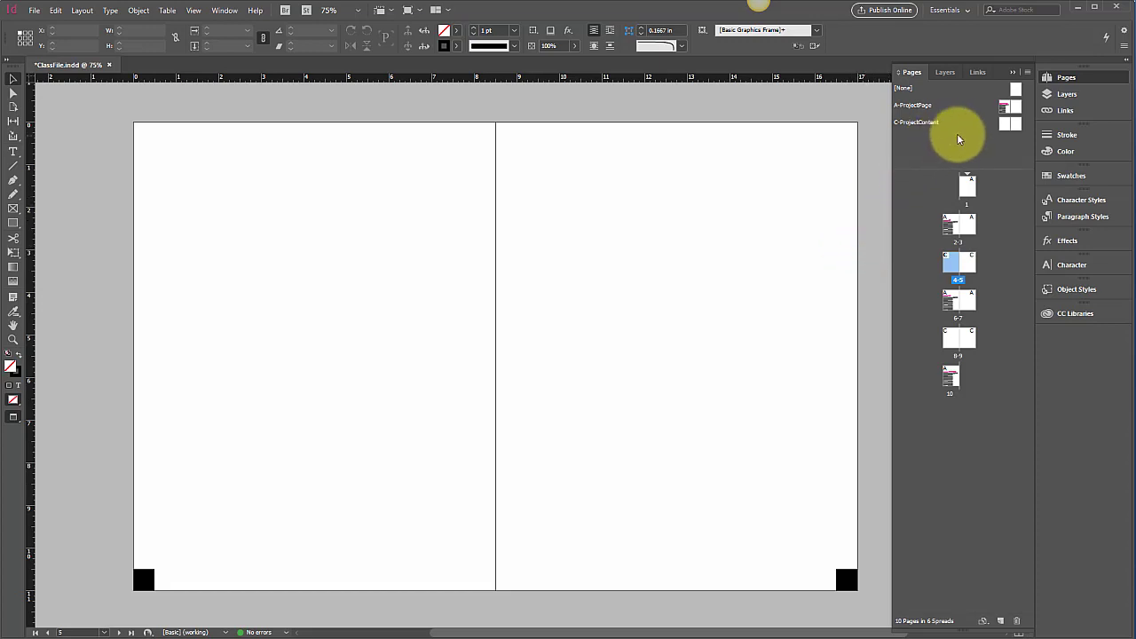
pyautogui.doubleClick(1008, 111)
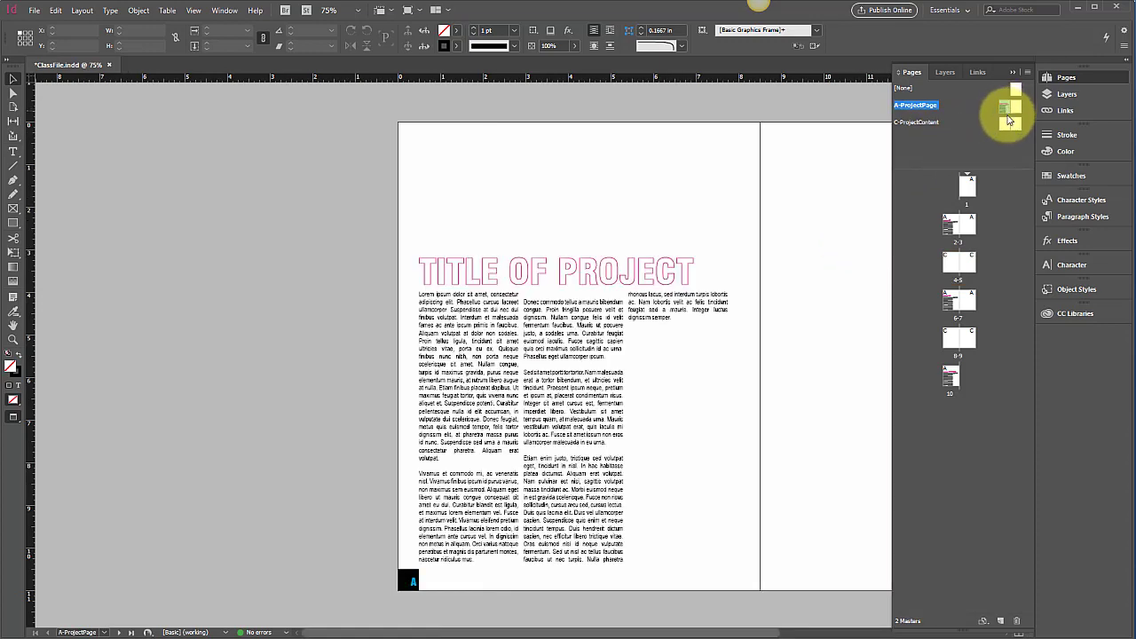
pyautogui.hscroll(5, 693, 319)
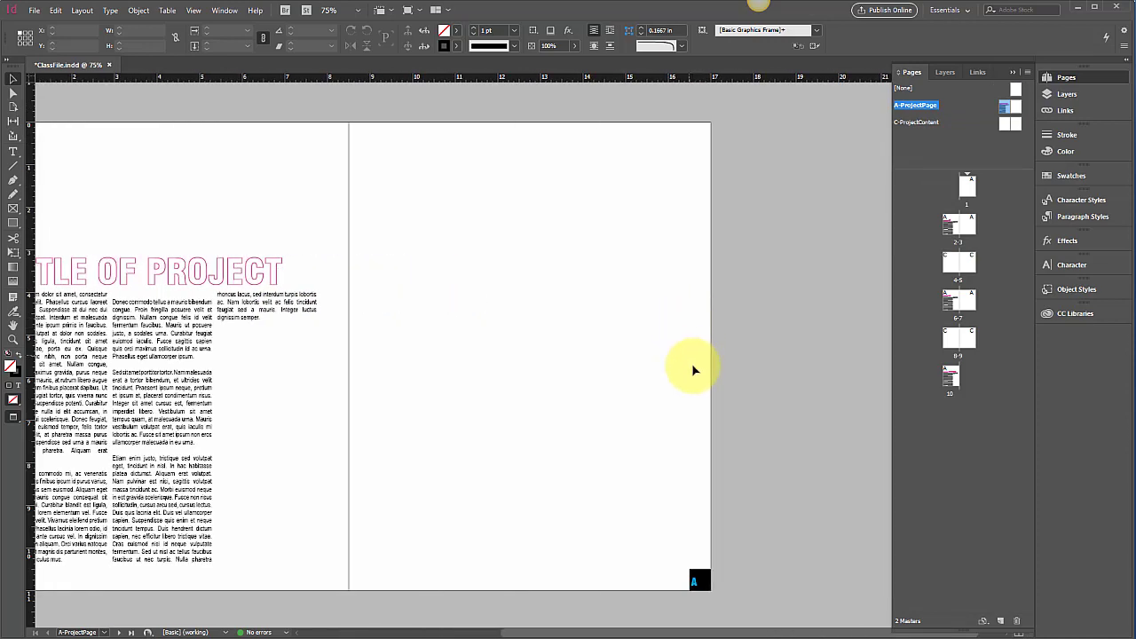
pyautogui.scroll(1, 692, 322)
pyautogui.hscroll(-2, 692, 323)
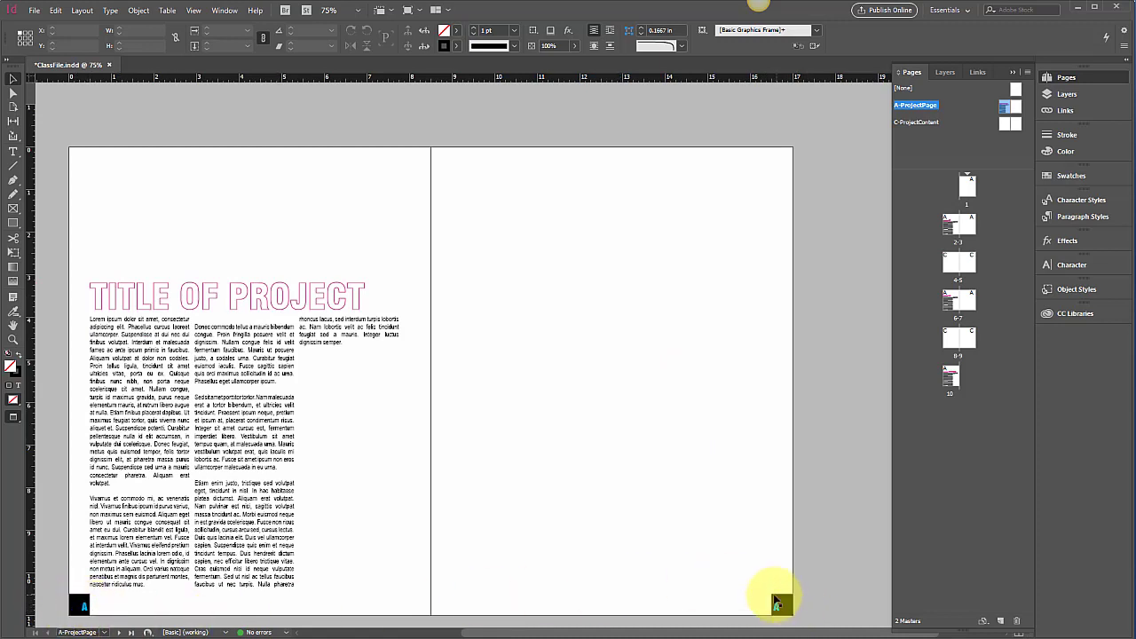
pyautogui.moveTo(785, 608); pyautogui.dragTo(743, 583)
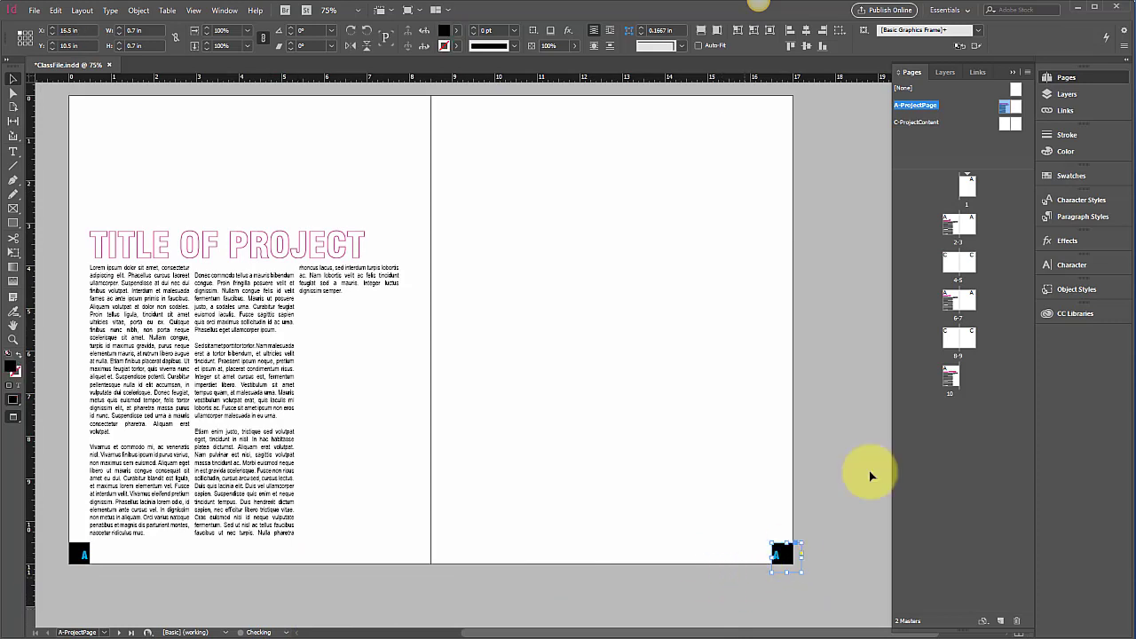
pyautogui.doubleClick(1003, 126)
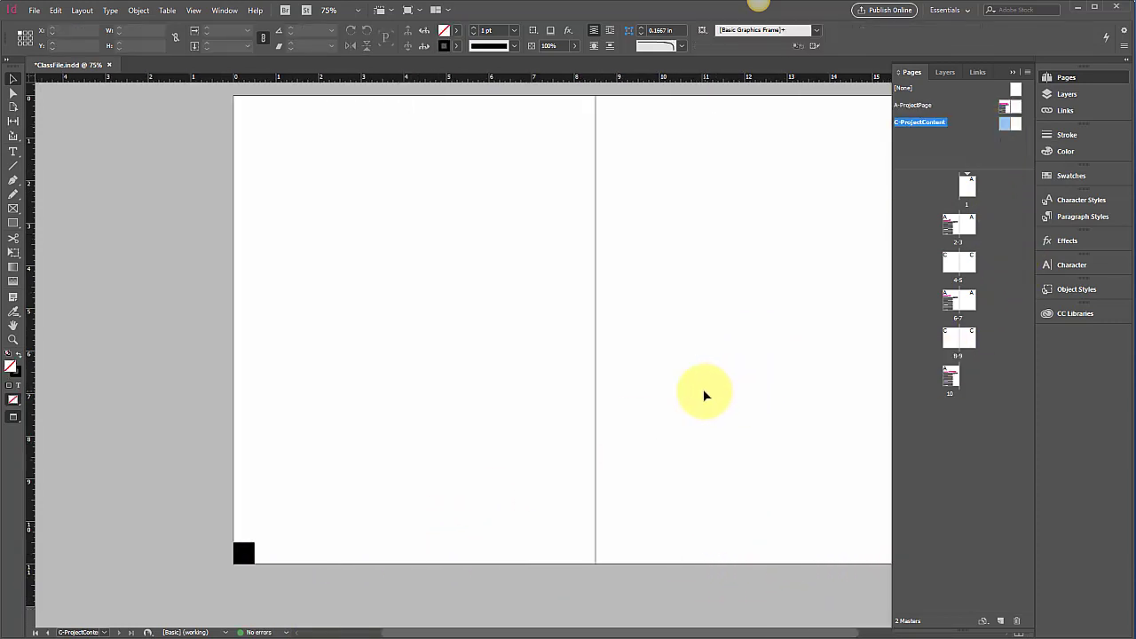
# - Select both page number frames on the A-ProjectPage master and compare its corner squares with those on C-ProjectContent
pyautogui.doubleClick(1019, 106)
pyautogui.click(863, 556)
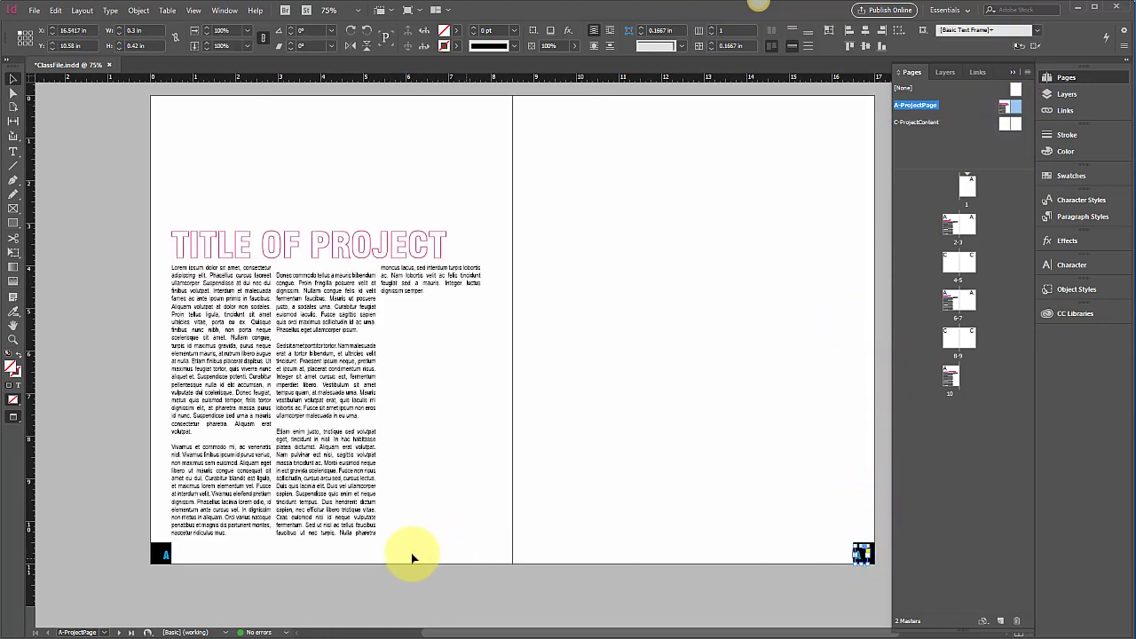
pyautogui.keyDown('shift'); pyautogui.click(164, 559); pyautogui.keyUp('shift')
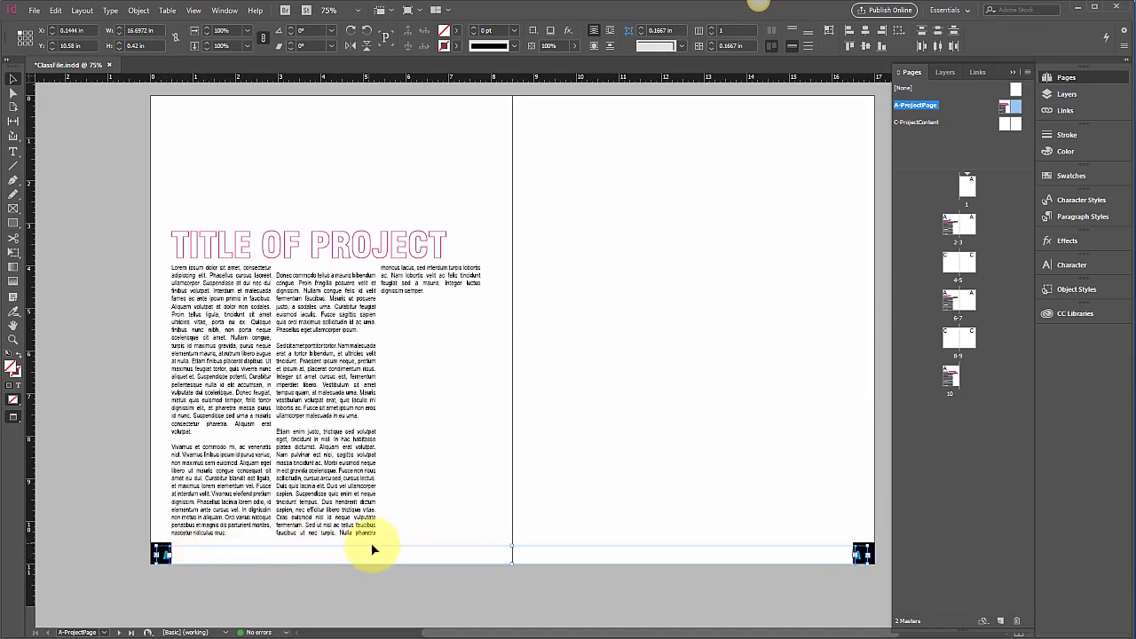
pyautogui.doubleClick(1005, 129)
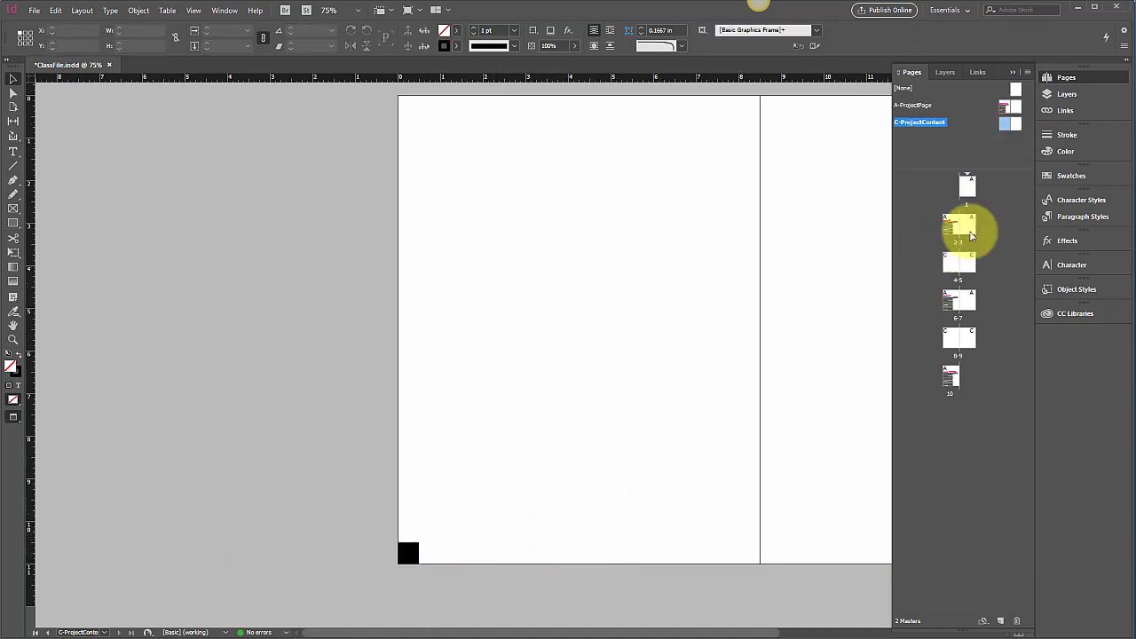
pyautogui.click(964, 146)
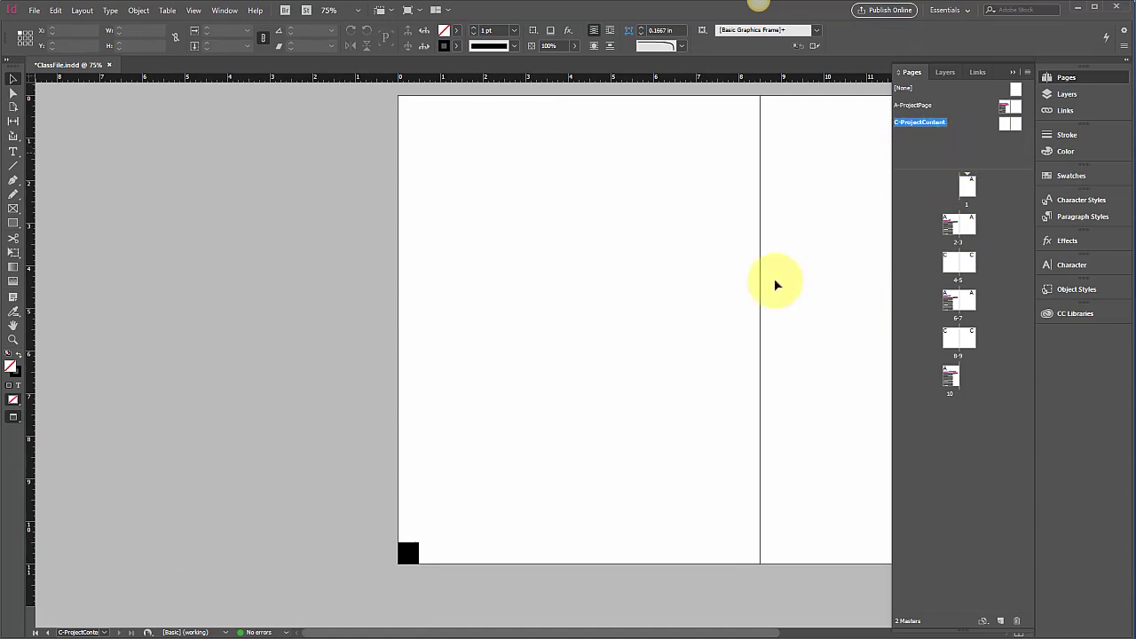
pyautogui.hscroll(-3, 550, 507)
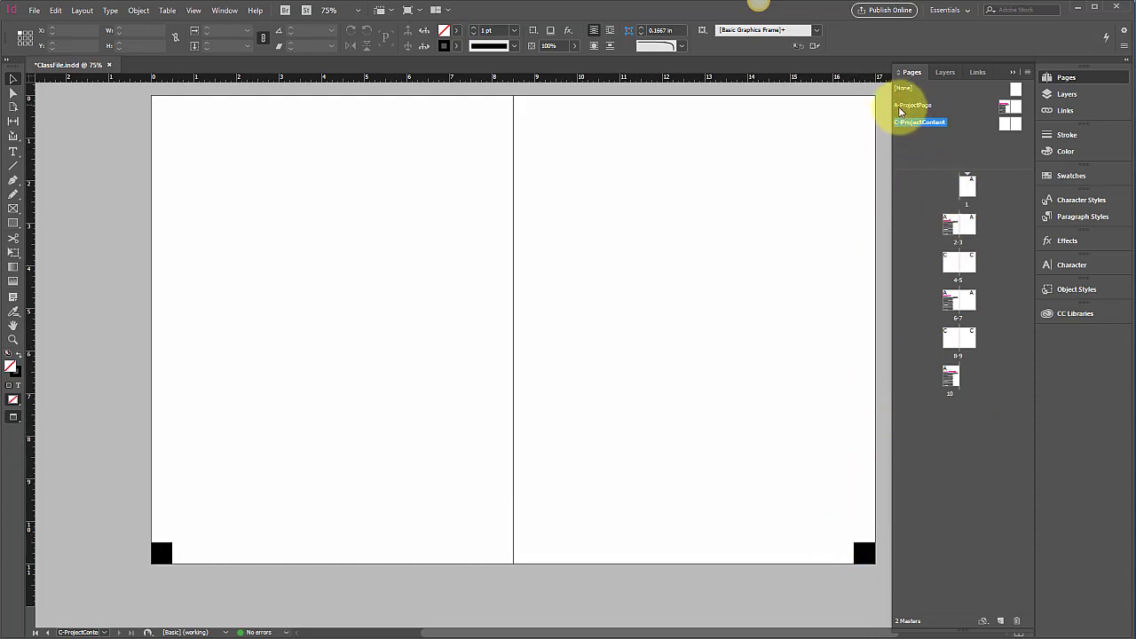
# - Duplicate the A-ProjectPage master spread
pyautogui.doubleClick(1011, 106)
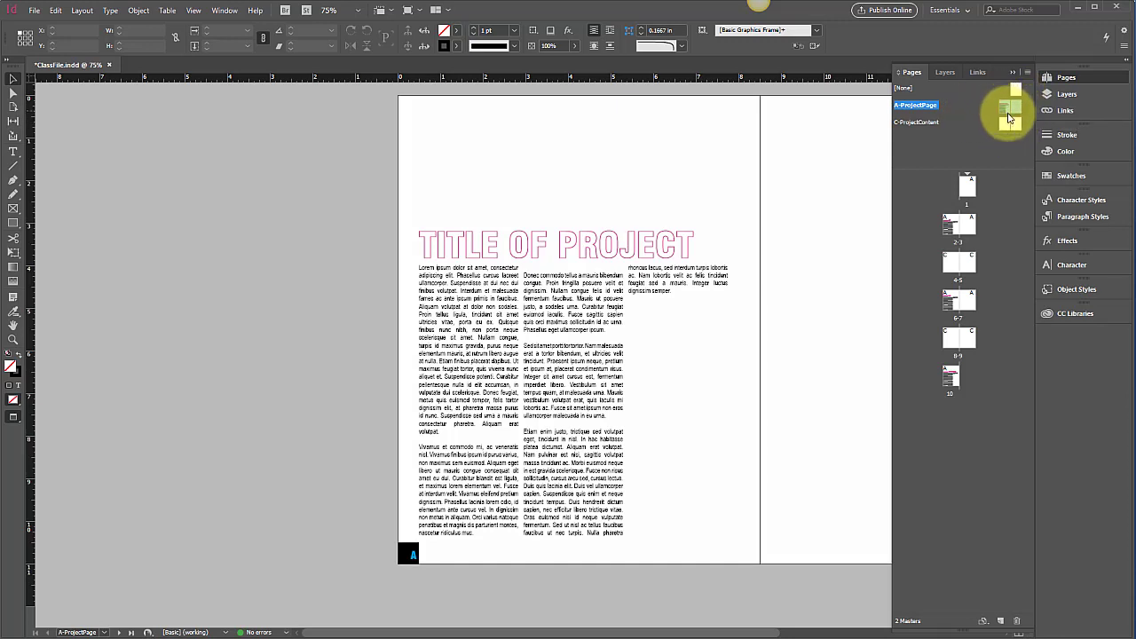
pyautogui.click(1029, 75)
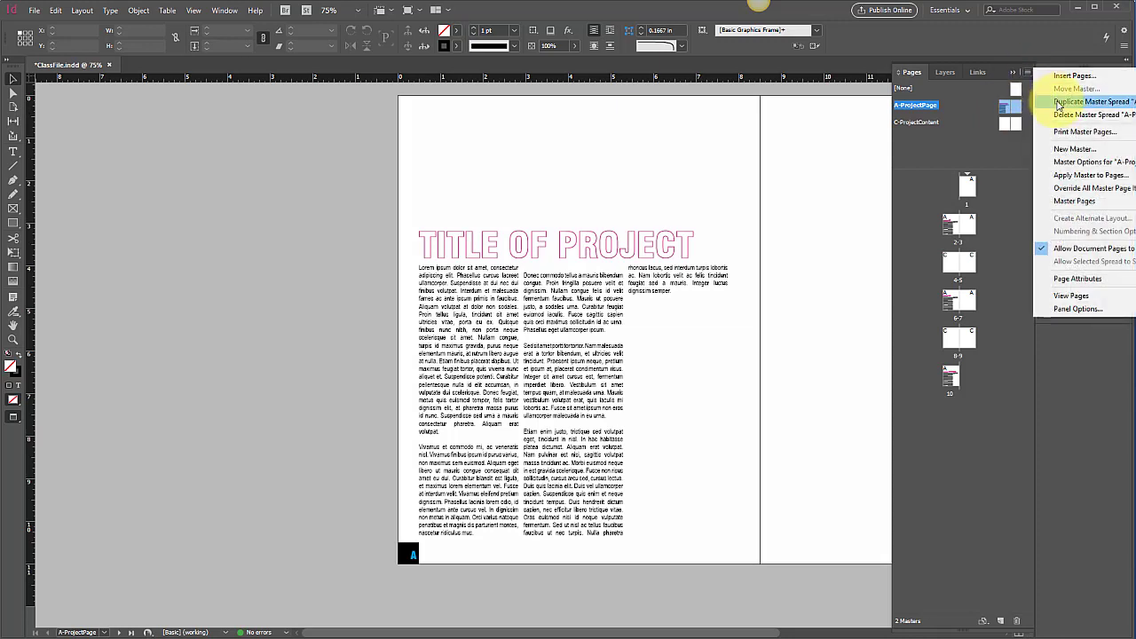
pyautogui.click(1057, 102)
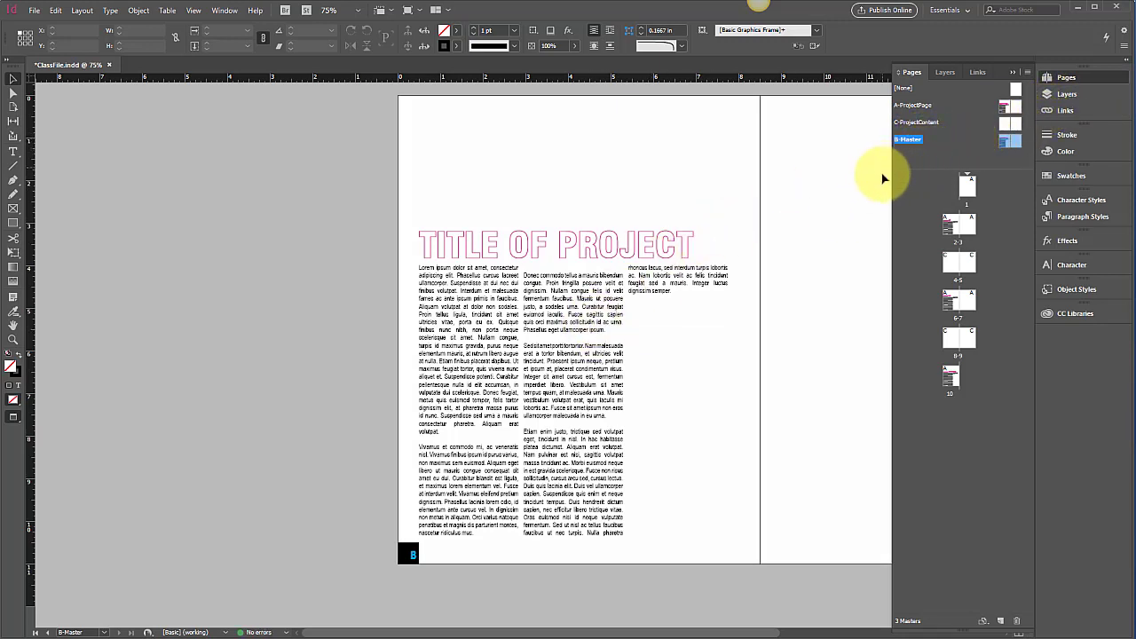
# - Delete the body text and the TITLE OF PROJECT heading from the duplicated B-Master, keeping its numbered corner squares
pyautogui.click(550, 360)
pyautogui.press('Delete')
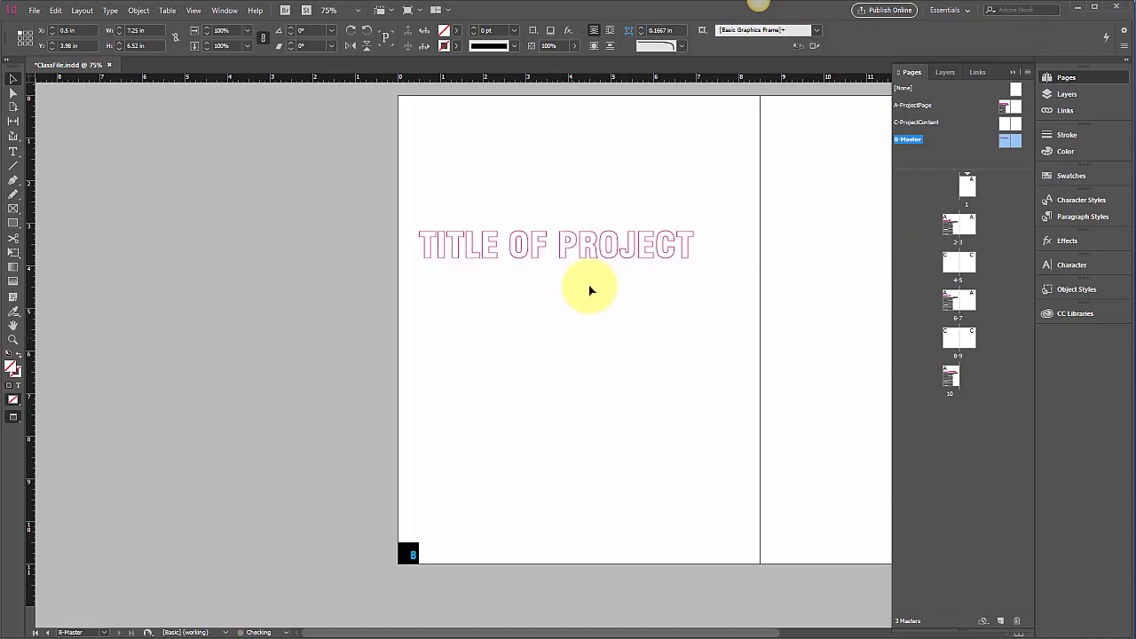
pyautogui.click(599, 248)
pyautogui.press('Delete')
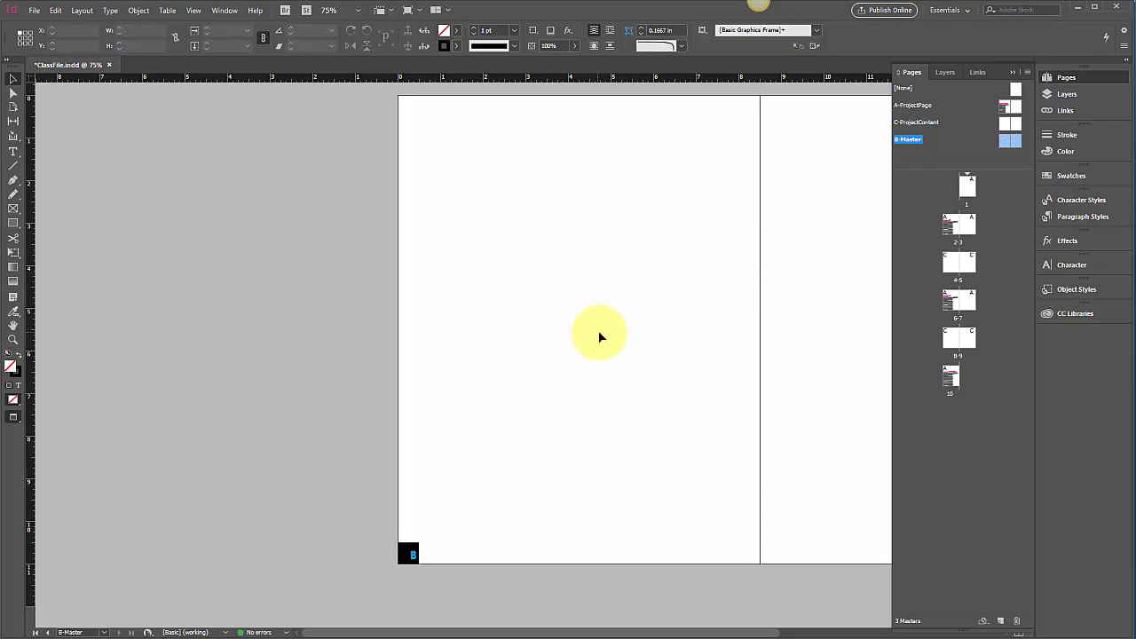
pyautogui.hscroll(5, 711, 321)
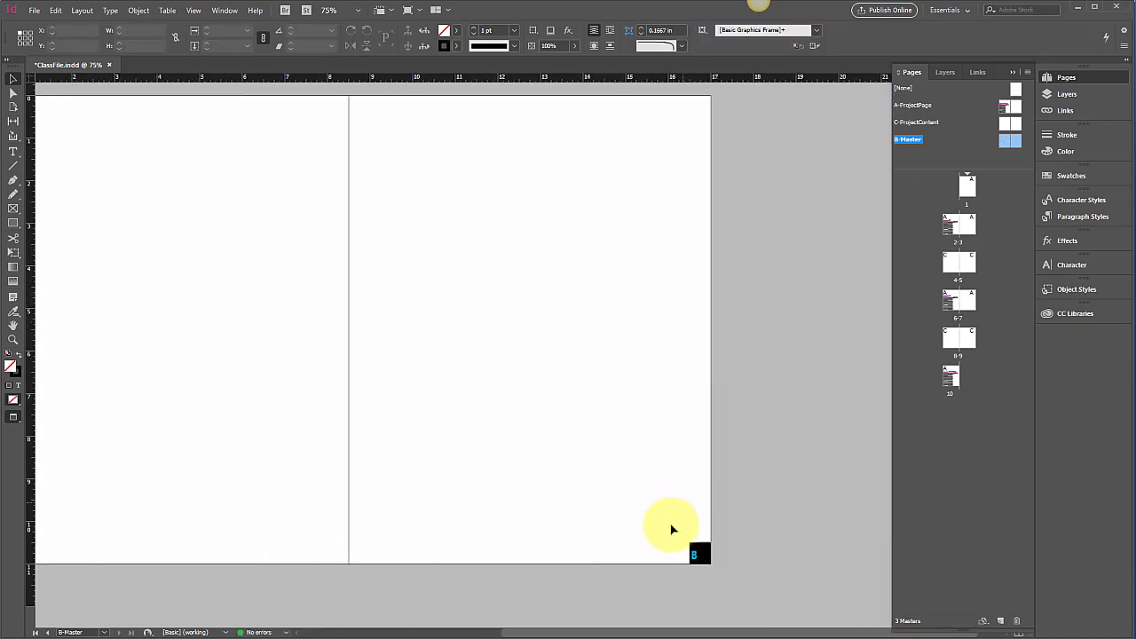
pyautogui.click(914, 140)
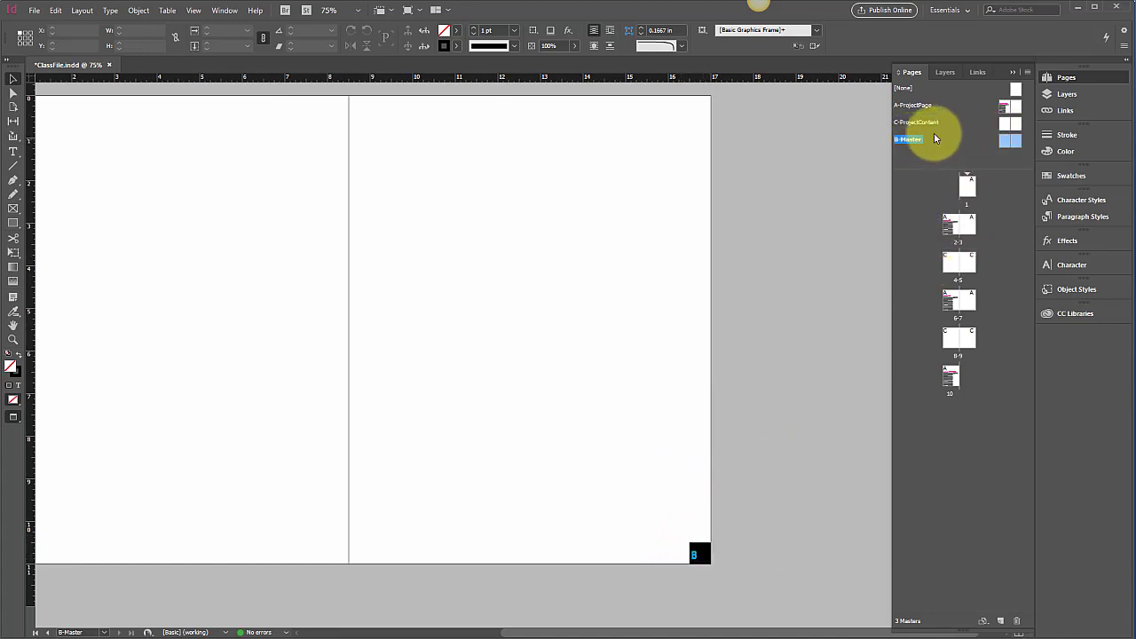
# - Delete the black corner squares from both pages of the C-ProjectContent master
pyautogui.doubleClick(1005, 125)
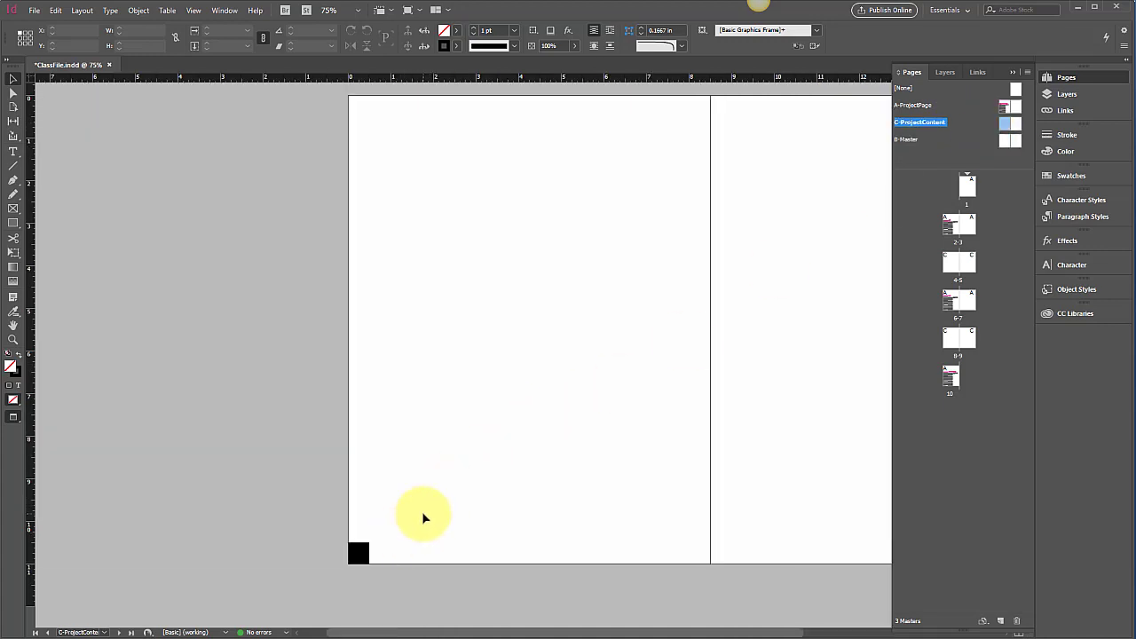
pyautogui.hotkey('ctrl', '-')
pyautogui.moveTo(799, 536); pyautogui.dragTo(222, 487)
pyautogui.click(423, 467)
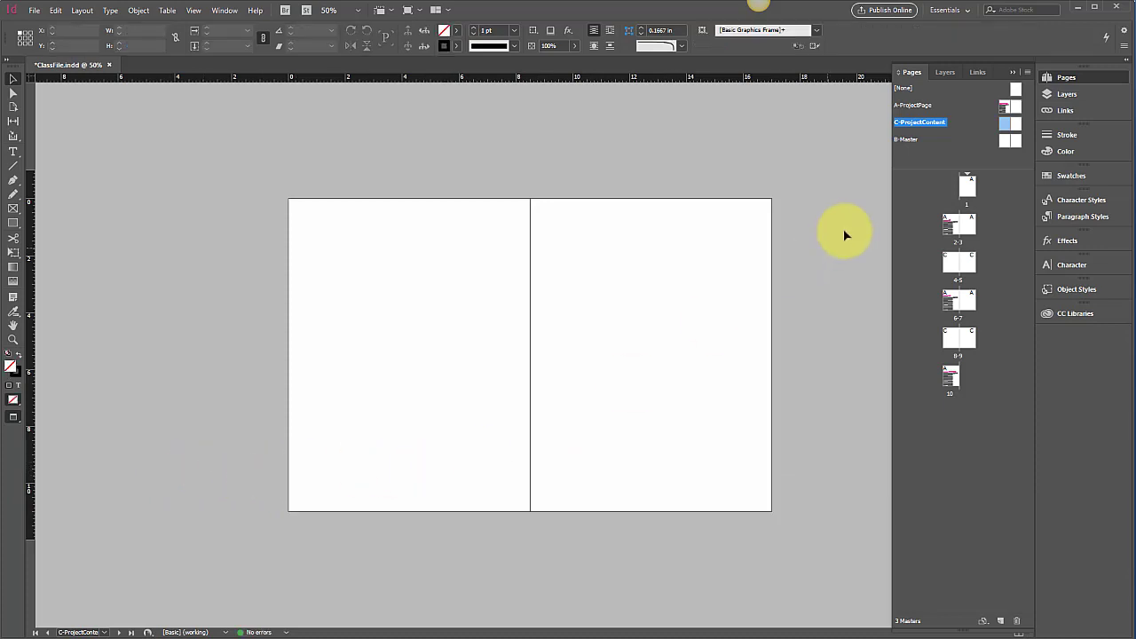
# - Delete the corner squares and page number frames from both pages of the A-ProjectPage master
pyautogui.doubleClick(1006, 108)
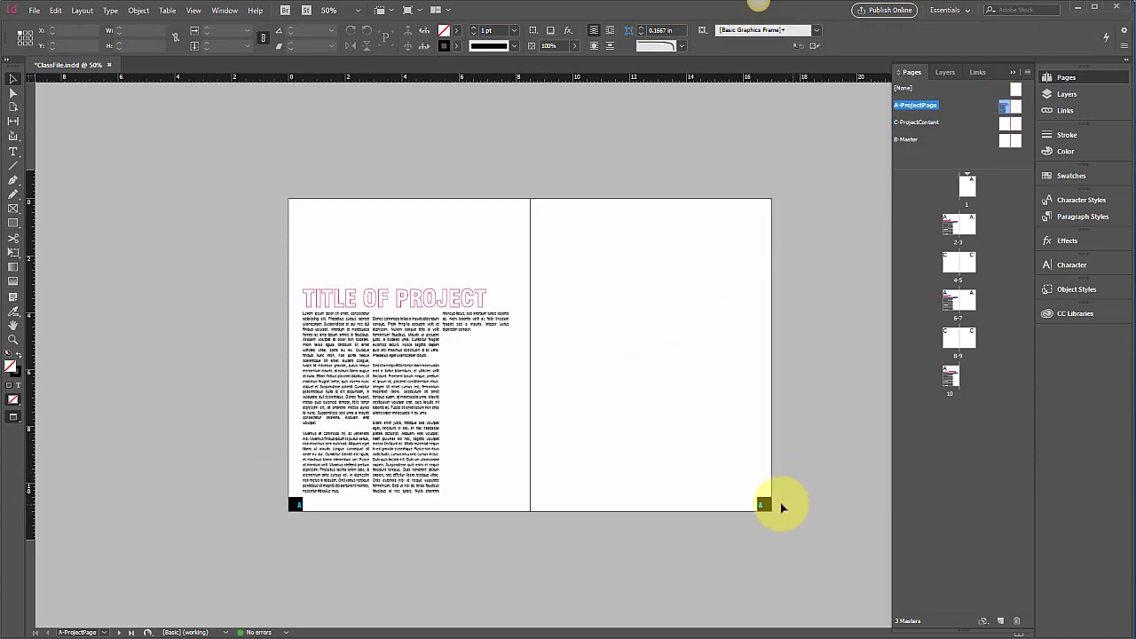
pyautogui.moveTo(786, 538); pyautogui.dragTo(715, 506)
pyautogui.press('Delete')
pyautogui.moveTo(321, 529); pyautogui.dragTo(268, 504)
pyautogui.press('Delete')
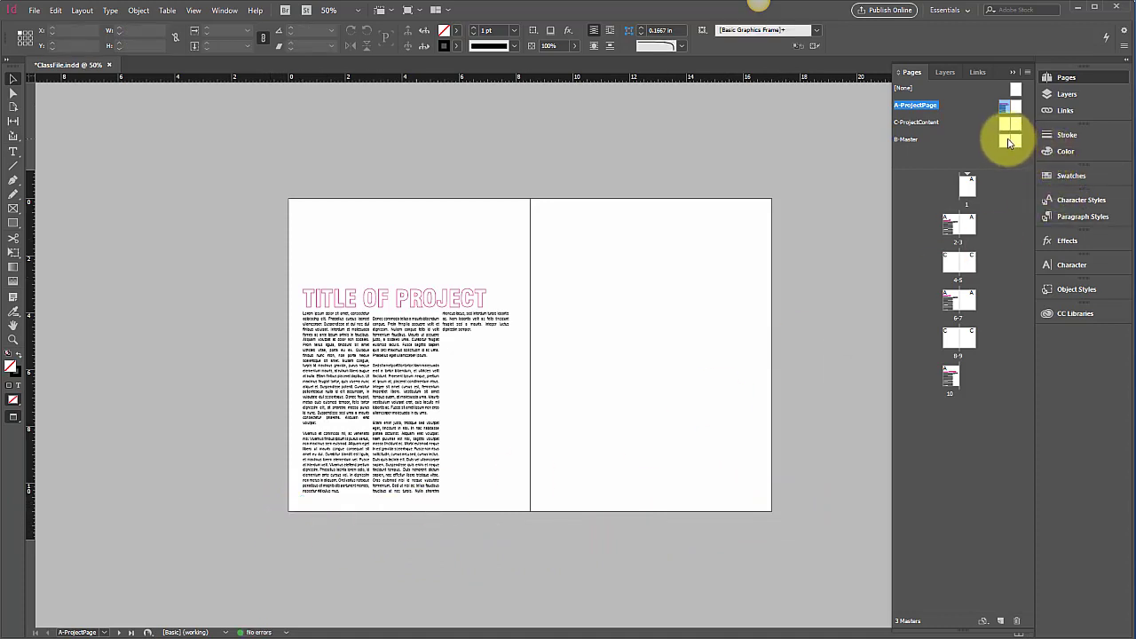
# - Try to apply B-Master to the C-ProjectContent master with Apply Master to Pages
pyautogui.doubleClick(1009, 141)
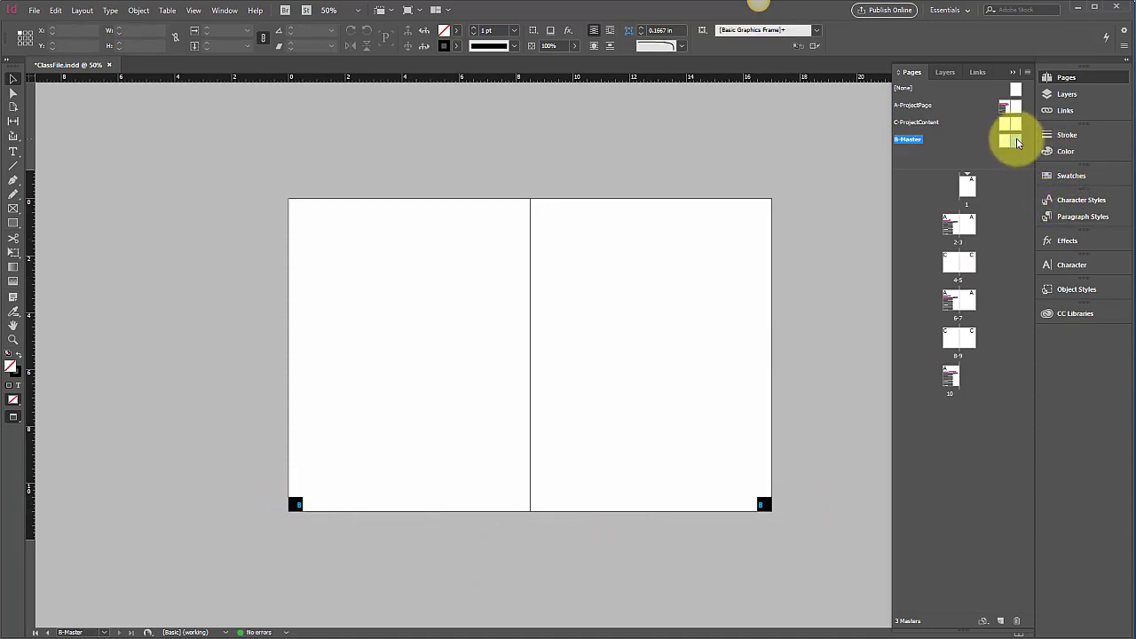
pyautogui.click(1004, 123)
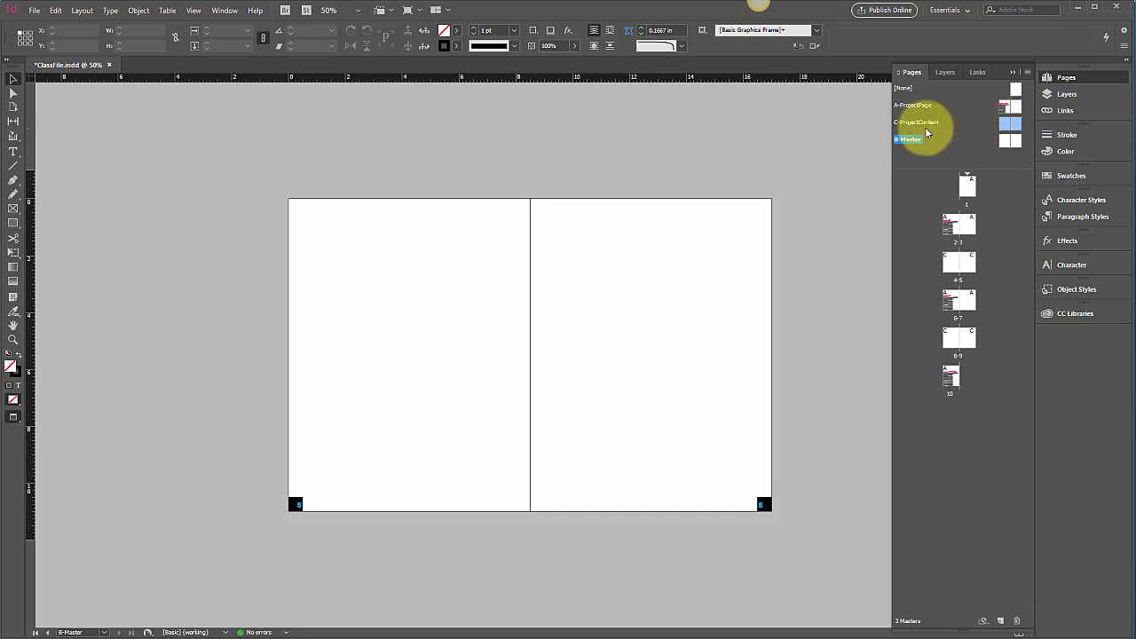
pyautogui.click(1027, 72)
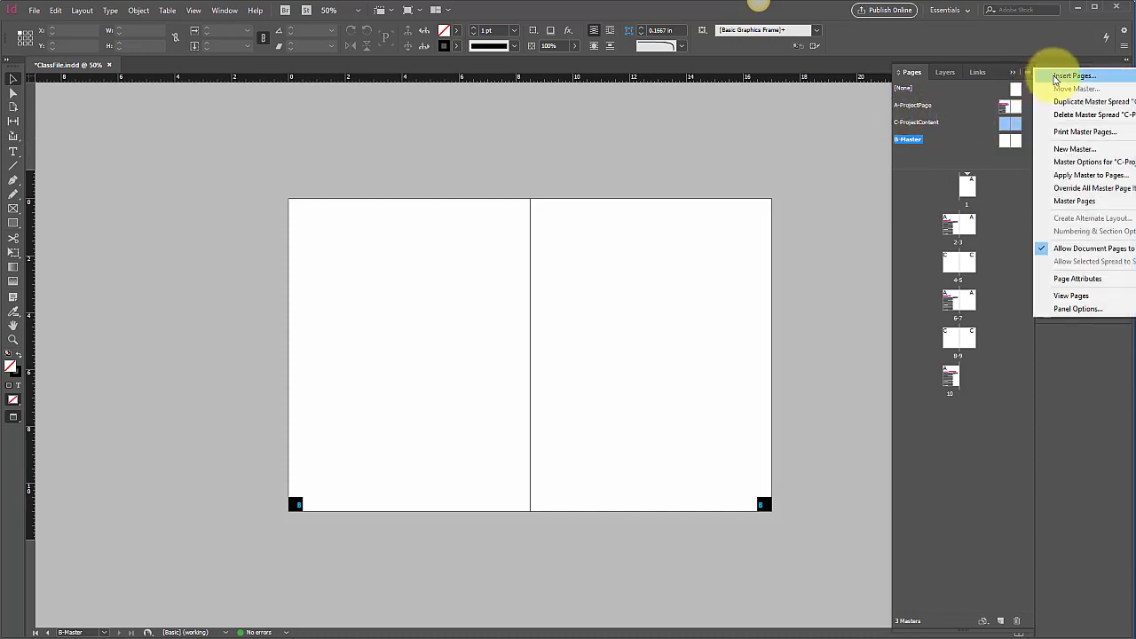
pyautogui.click(1066, 176)
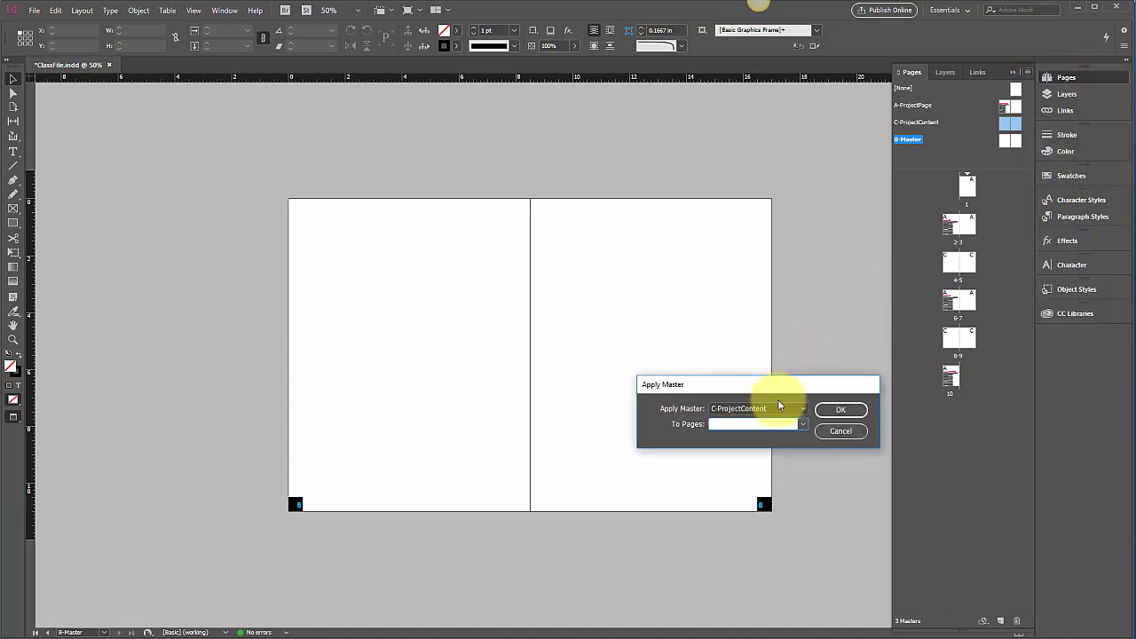
pyautogui.click(801, 406)
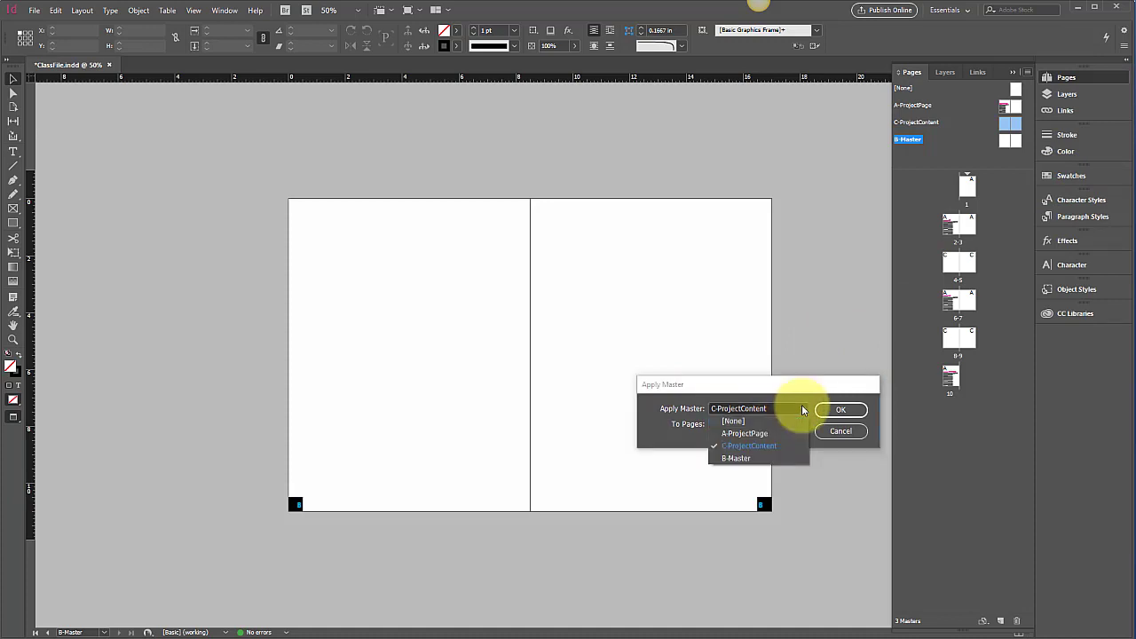
pyautogui.click(759, 458)
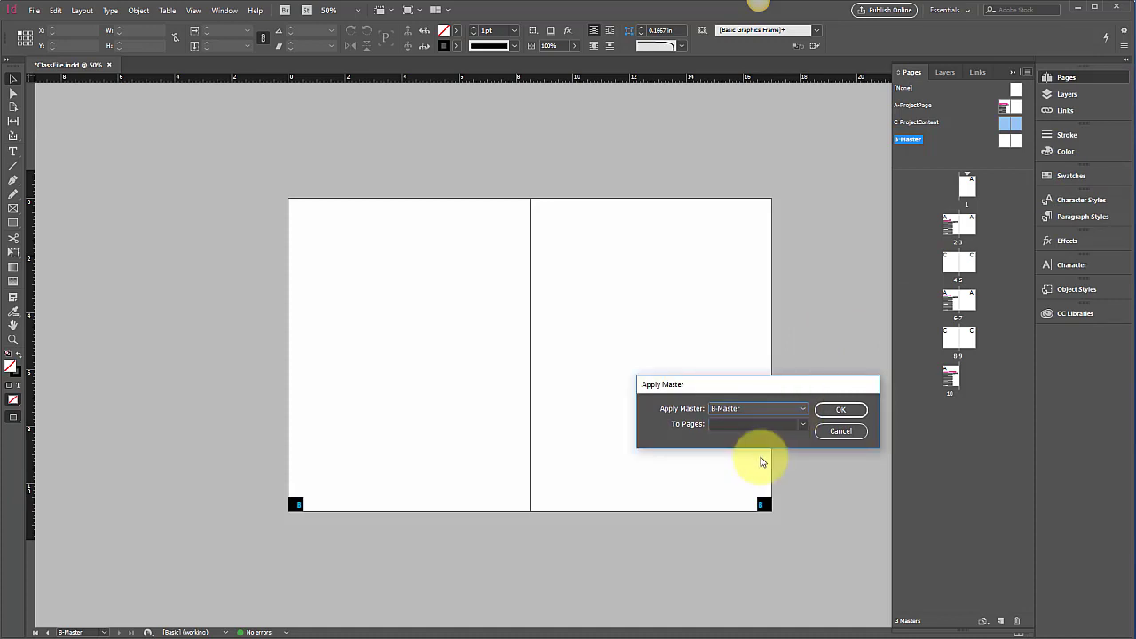
pyautogui.click(839, 413)
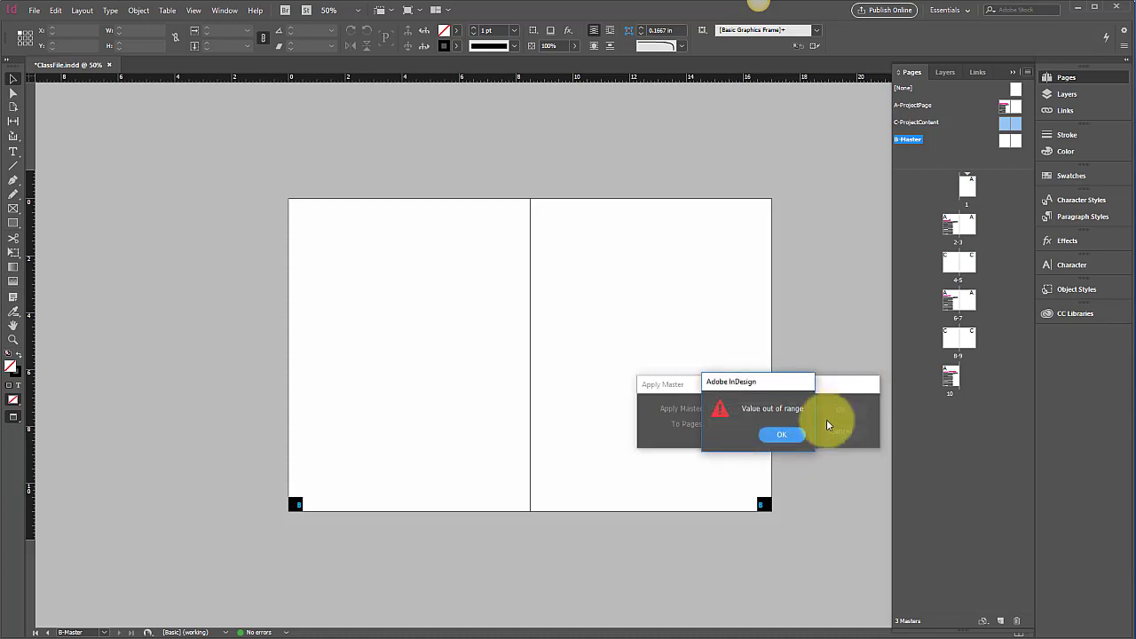
pyautogui.click(789, 436)
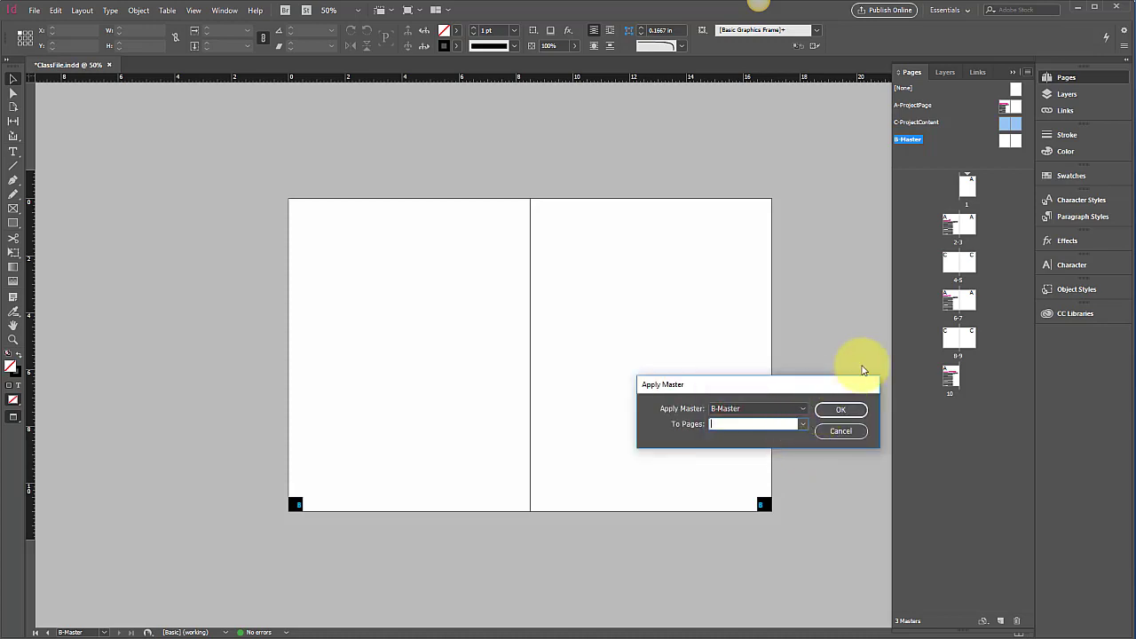
pyautogui.click(841, 432)
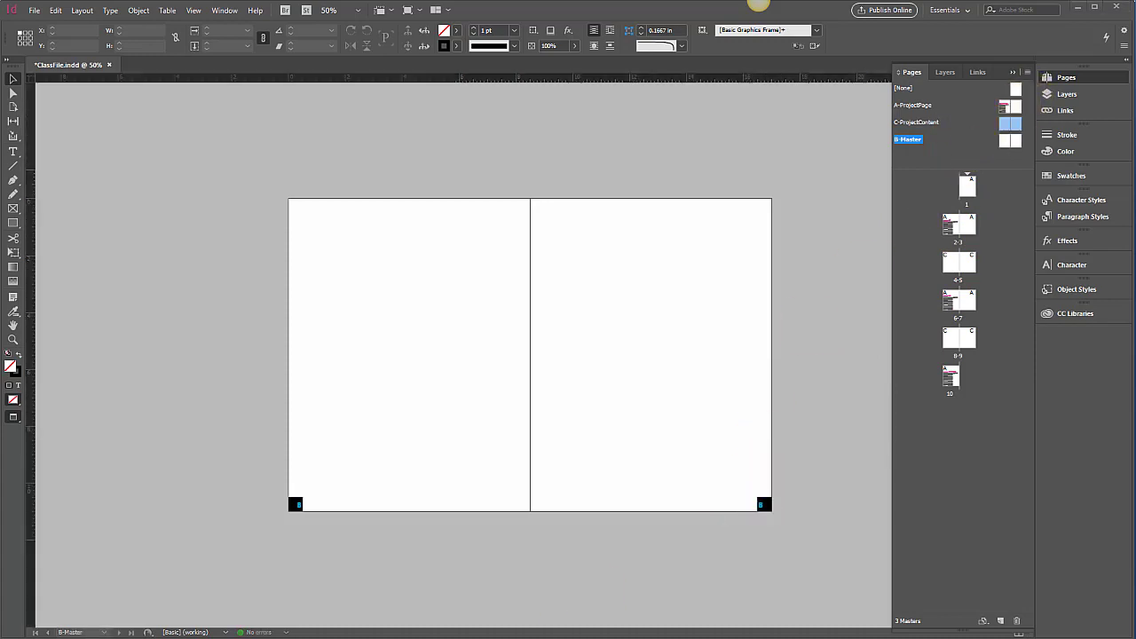
# - Base the C-ProjectContent master on B-Master in its Master Options
pyautogui.doubleClick(1005, 126)
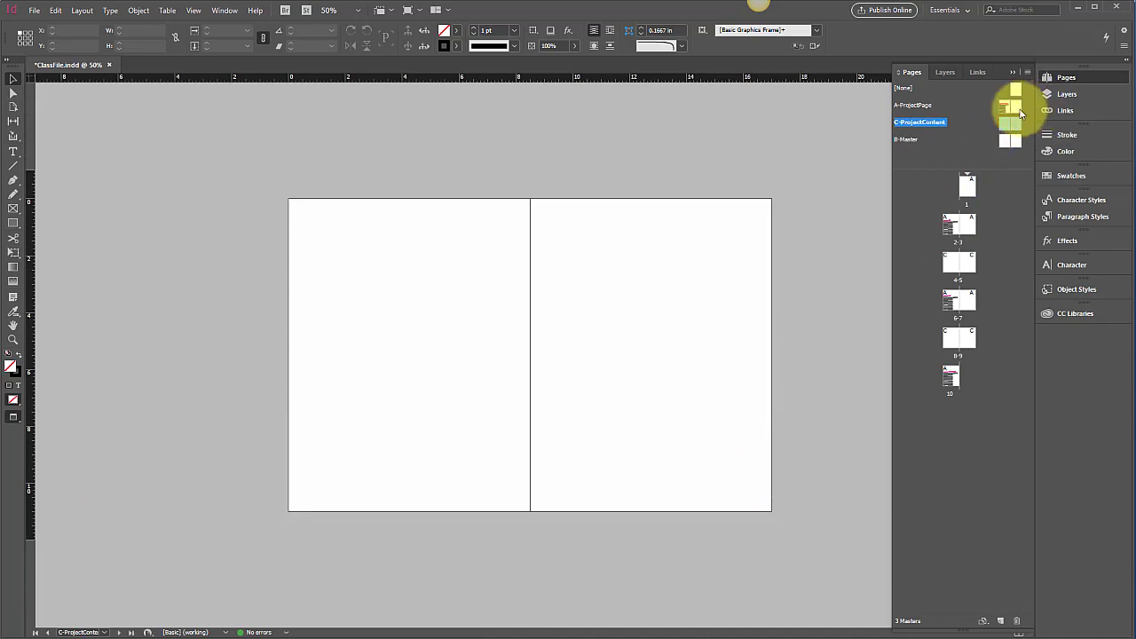
pyautogui.click(1027, 72)
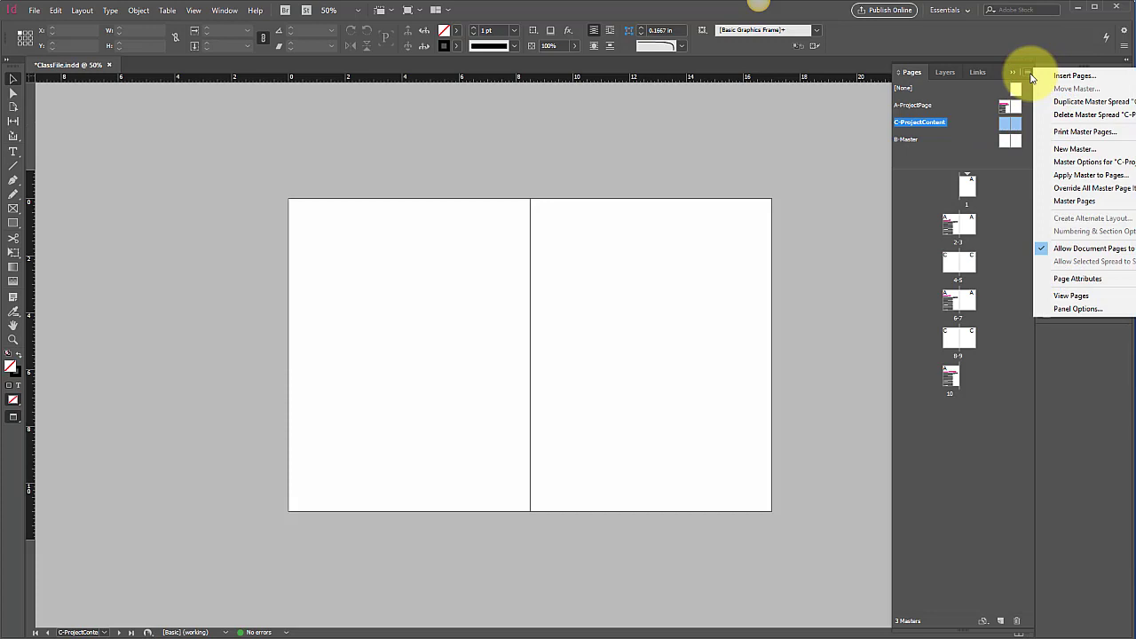
pyautogui.click(1066, 166)
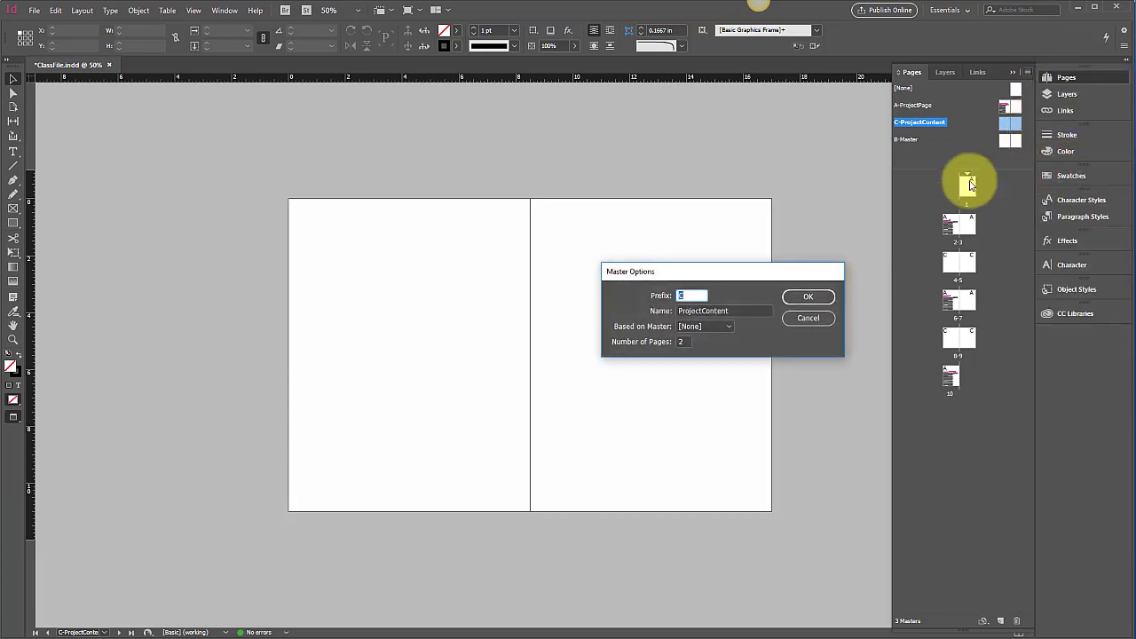
pyautogui.click(730, 325)
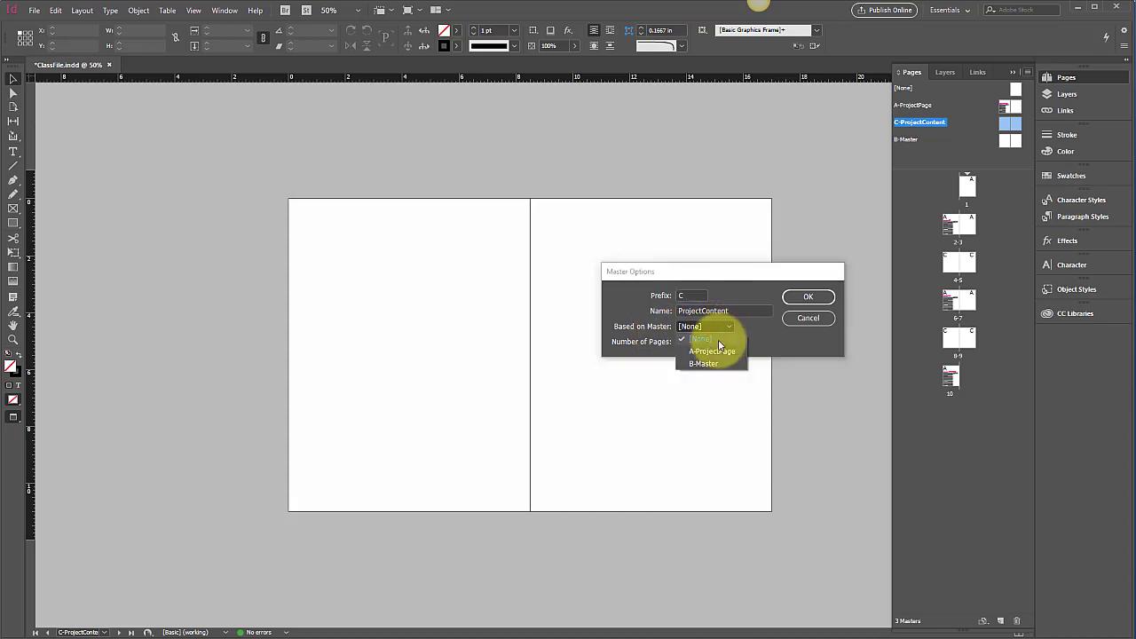
pyautogui.click(703, 364)
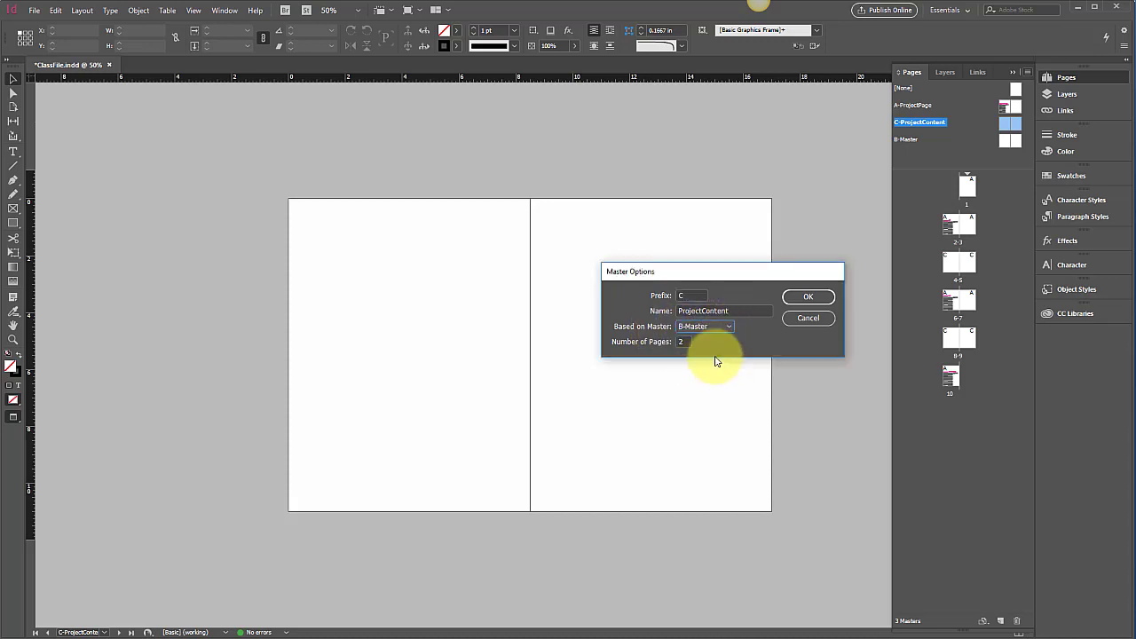
pyautogui.click(809, 298)
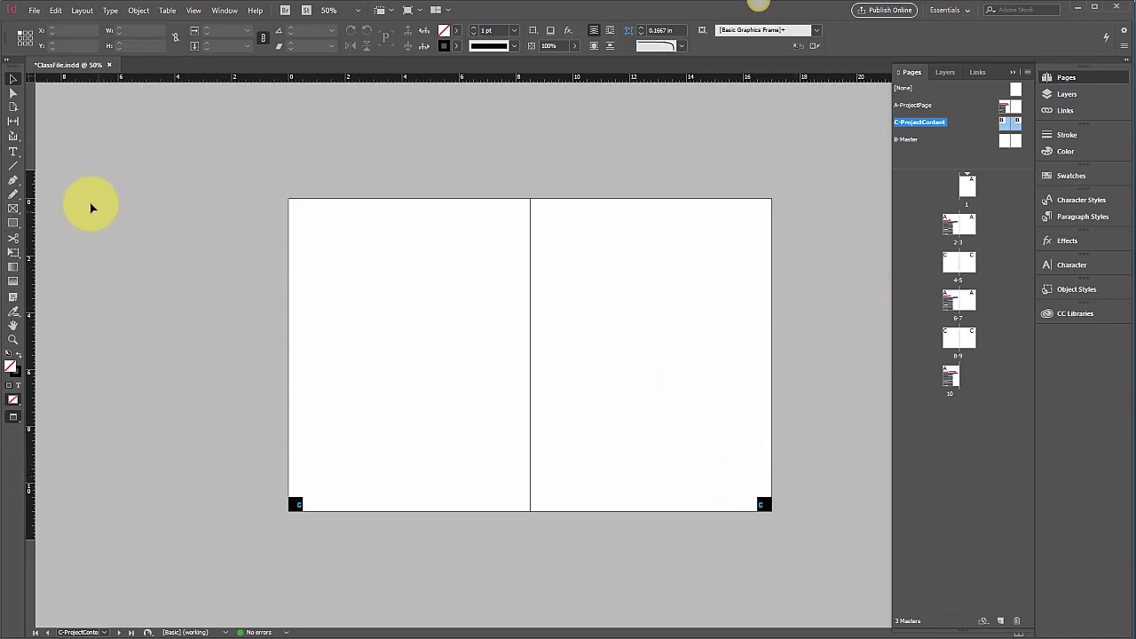
# - Draw a vertical line about 10.88 in long upward from C-ProjectContent's left corner square, at about X 0.44 in
pyautogui.click(12, 166)
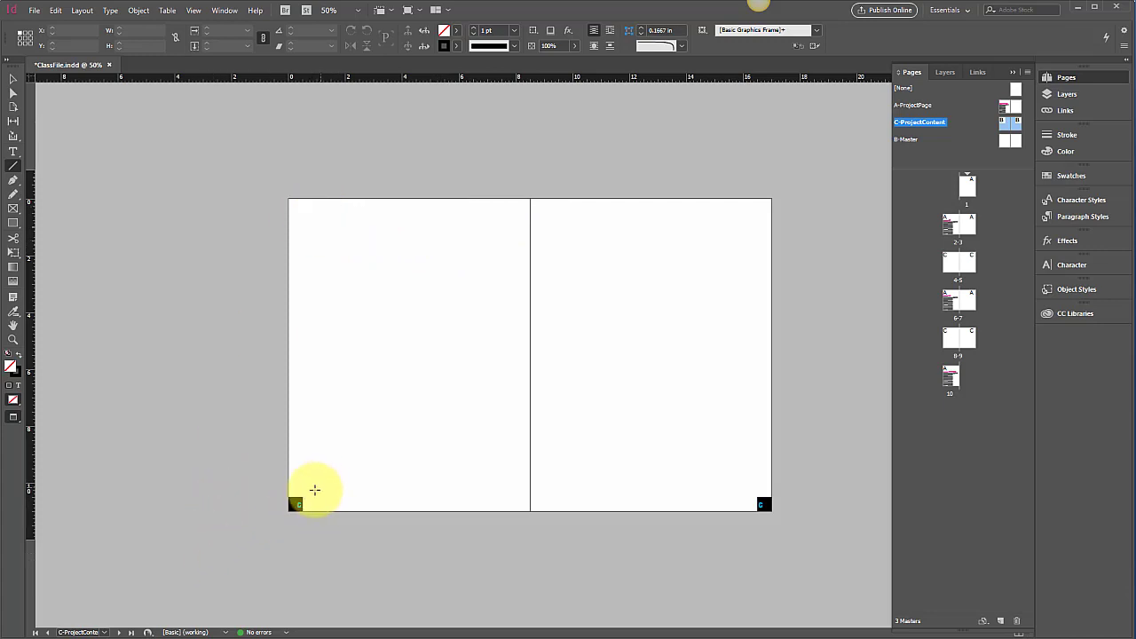
pyautogui.moveTo(301, 504)
pyautogui.mouseDown()
pyautogui.moveTo(373, 215)
pyautogui.moveTo(391, 190)
pyautogui.mouseUp()
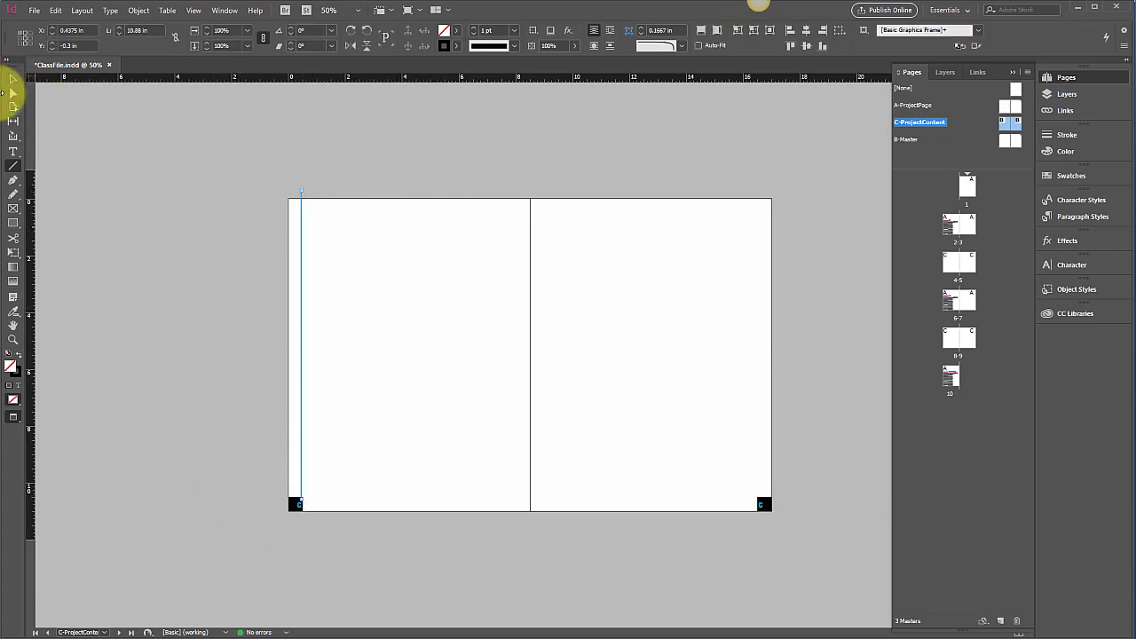
pyautogui.click(13, 79)
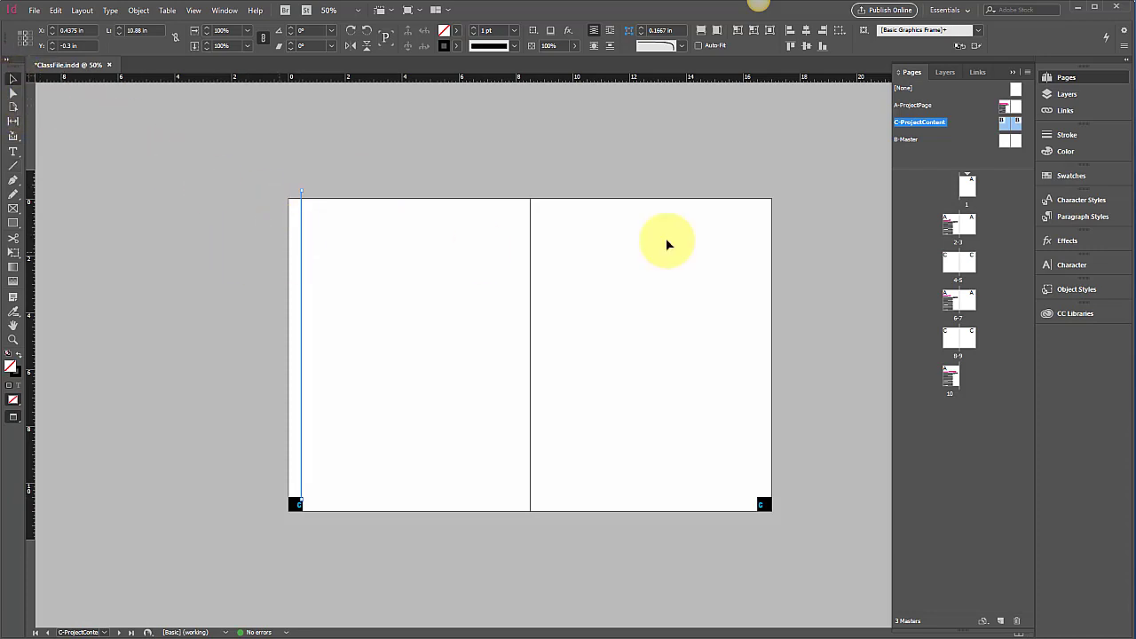
pyautogui.click(1069, 266)
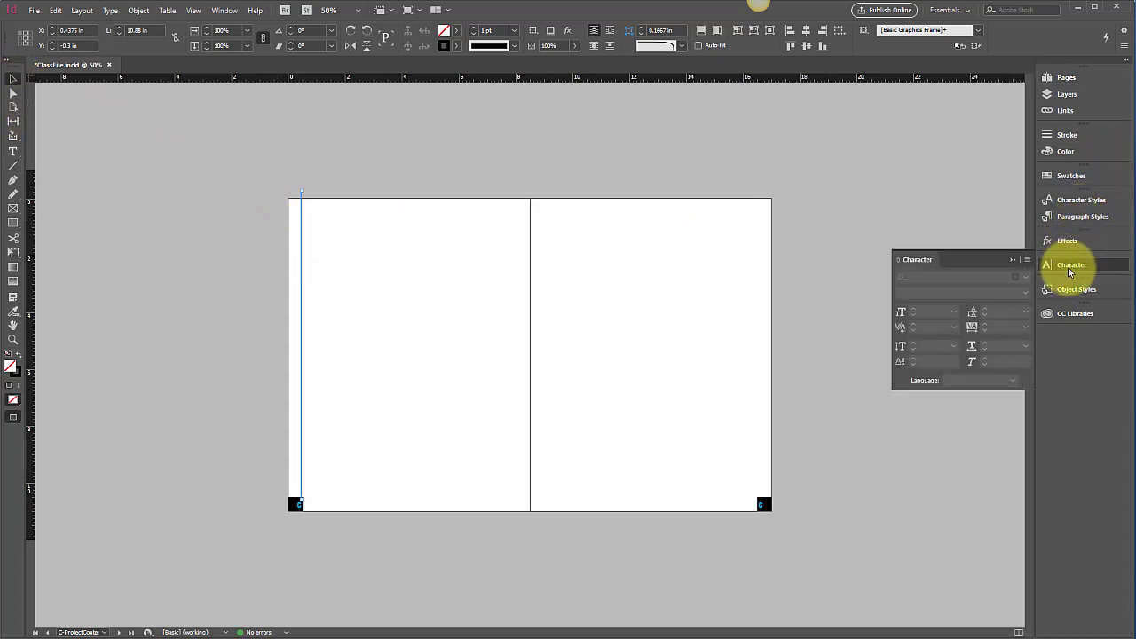
# - Give the vertical line on C-ProjectContent a C=100 M=0 Y=0 K=0 stroke and no fill
pyautogui.click(1068, 152)
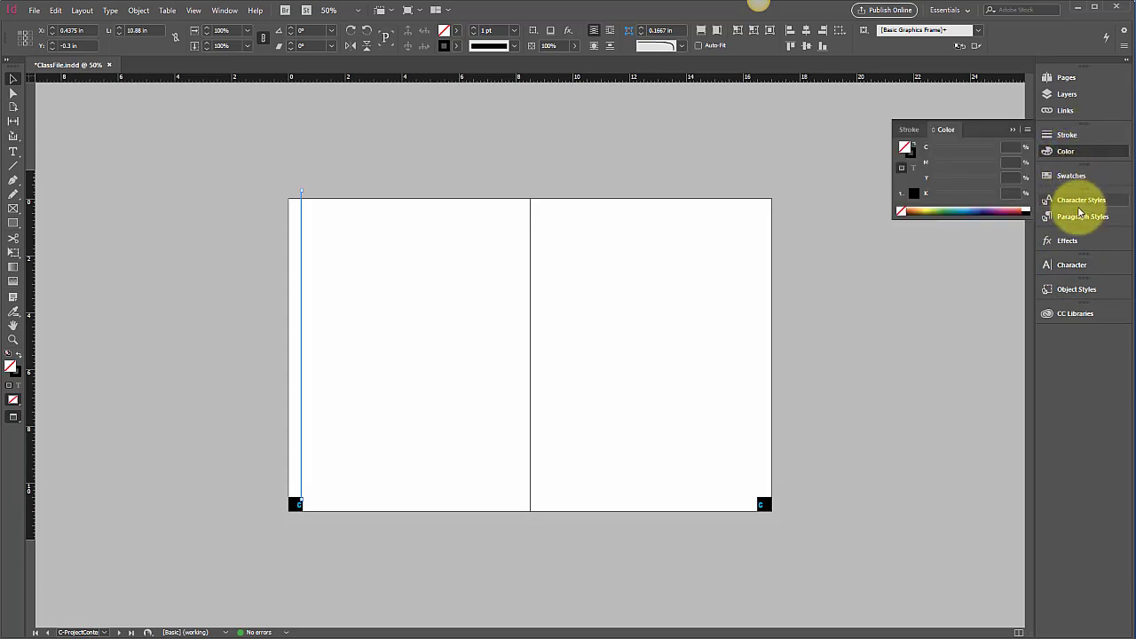
pyautogui.click(1070, 176)
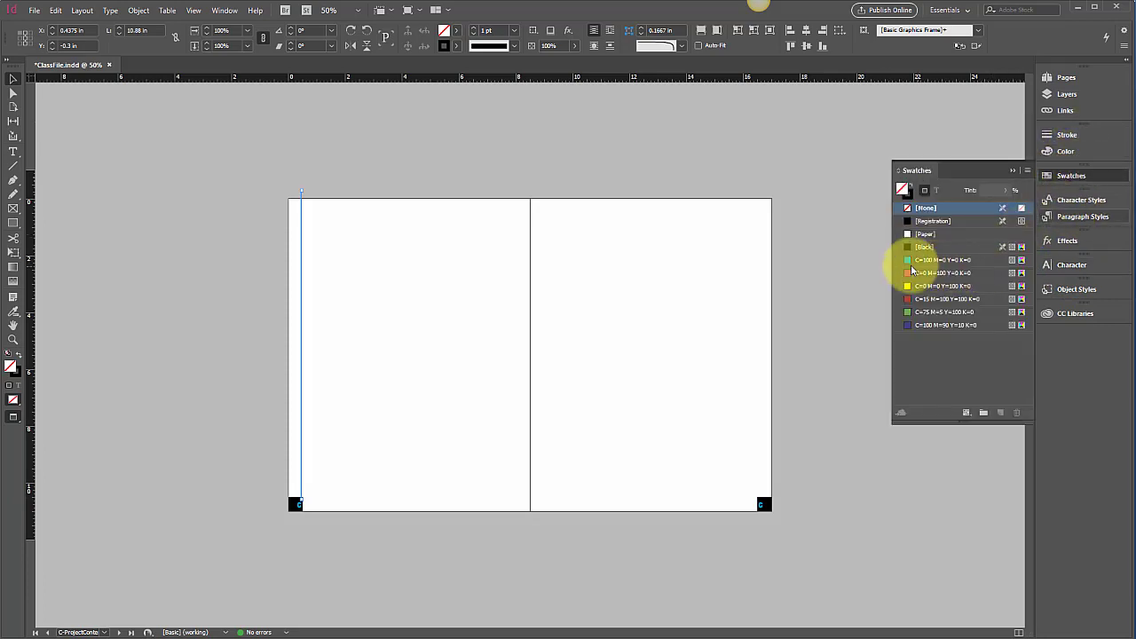
pyautogui.click(910, 262)
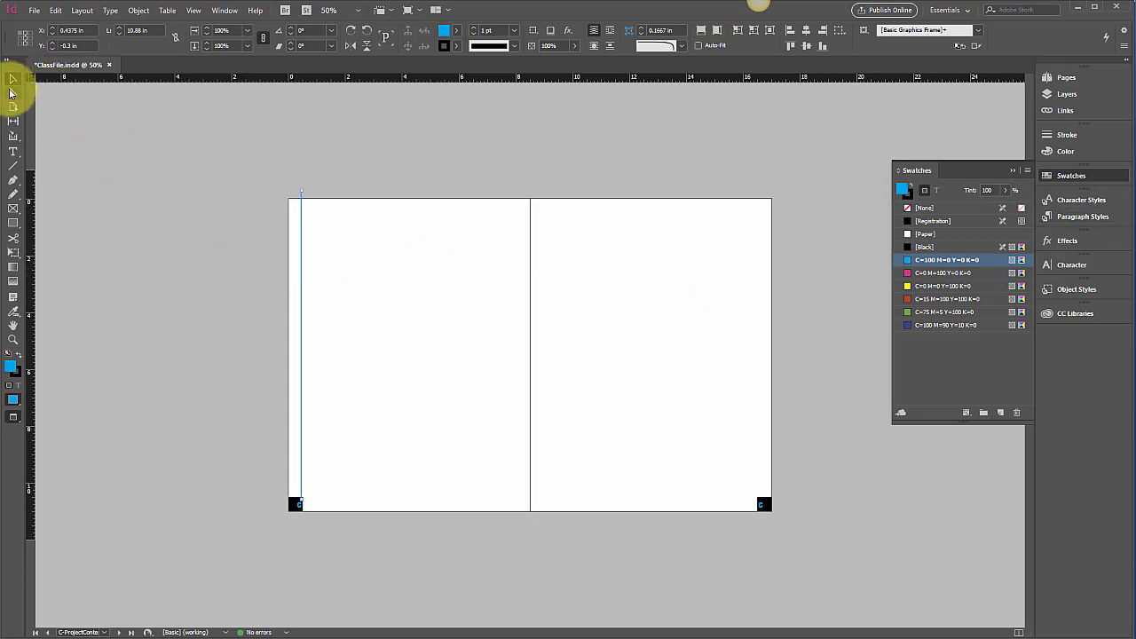
pyautogui.click(49, 112)
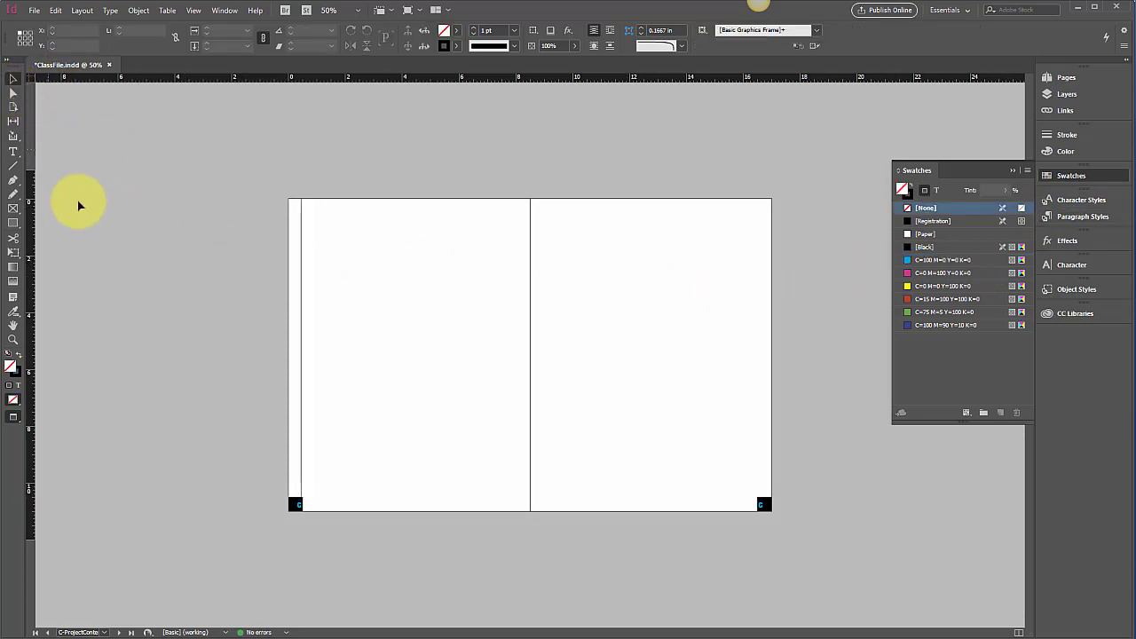
pyautogui.click(302, 281)
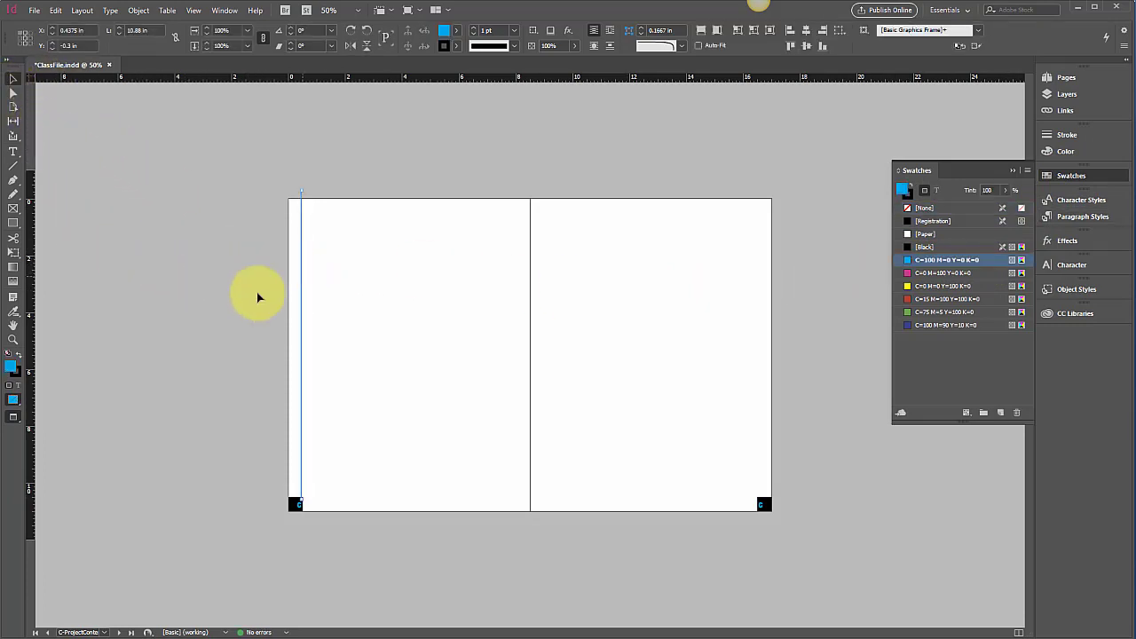
pyautogui.click(13, 364)
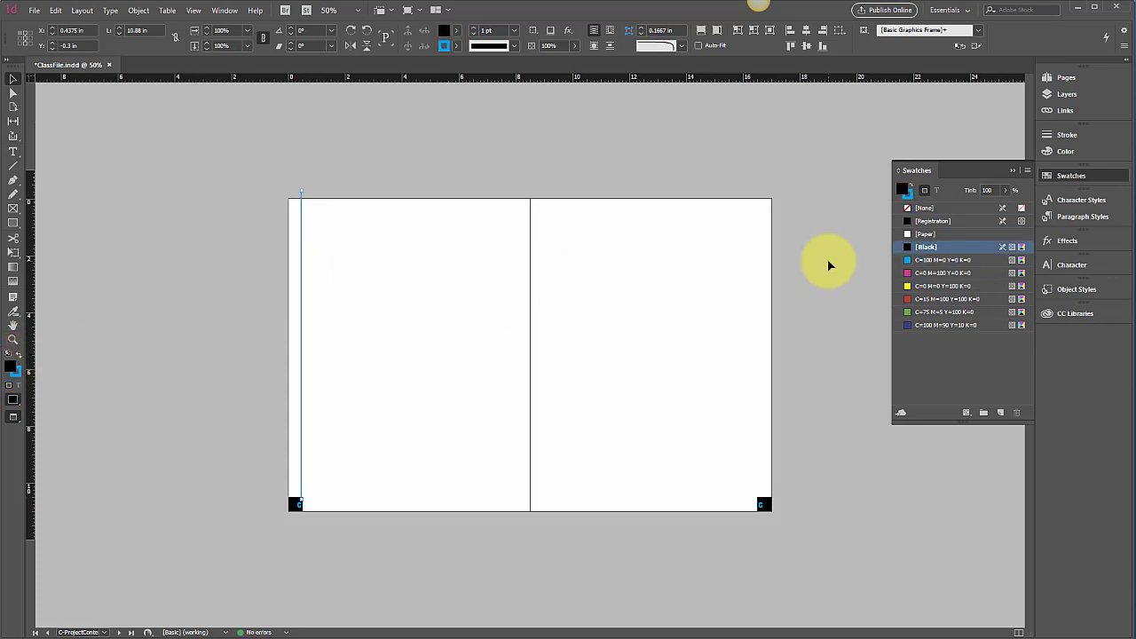
pyautogui.click(907, 211)
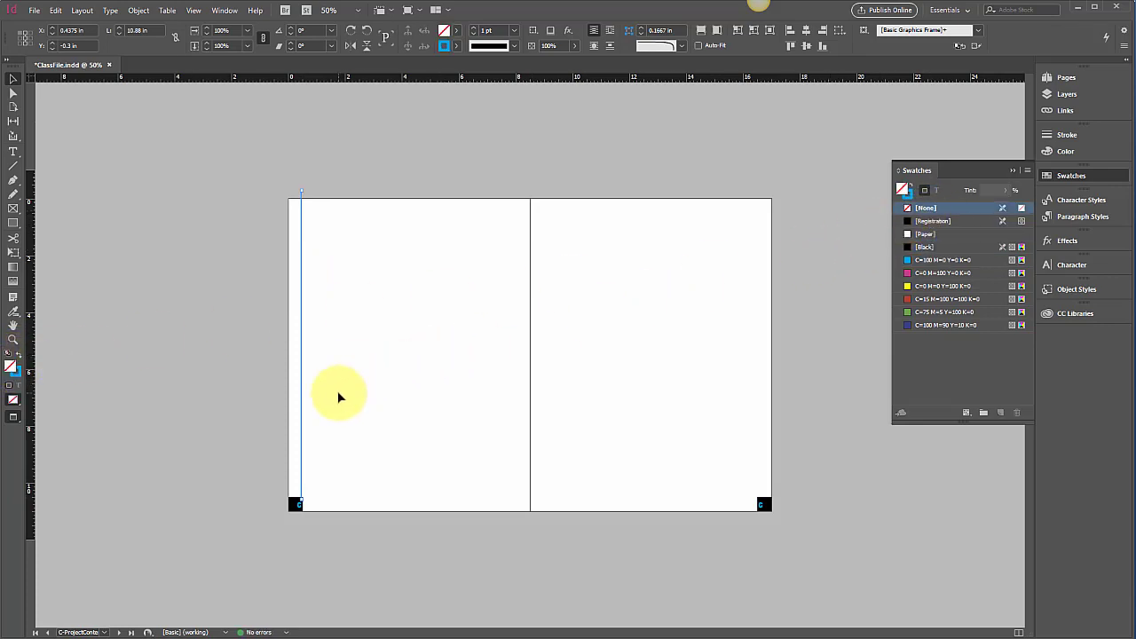
# - Nudge the vertical line toward the corner square's inner edge, to X 0.4792 in
pyautogui.press('Right')
pyautogui.press('Right')
pyautogui.press('Right')
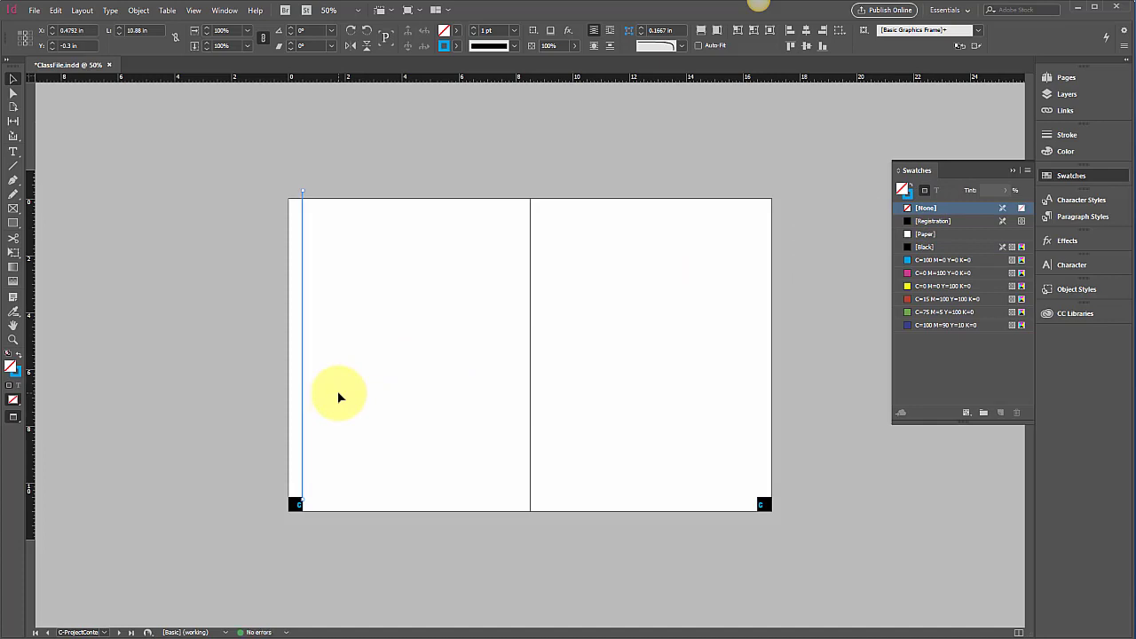
pyautogui.click(147, 411)
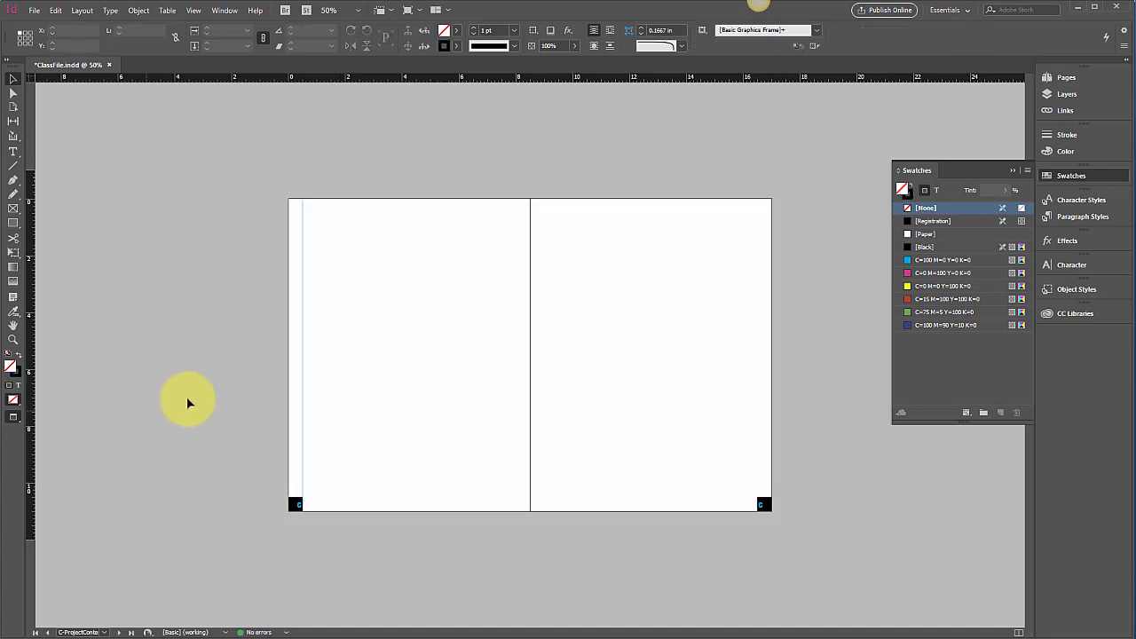
# - Shorten the line to 10.8 in so it ends at the corner square's top, and nudge it to X 0.4931 in
pyautogui.click(303, 417)
pyautogui.hotkey('ctrl', '1')
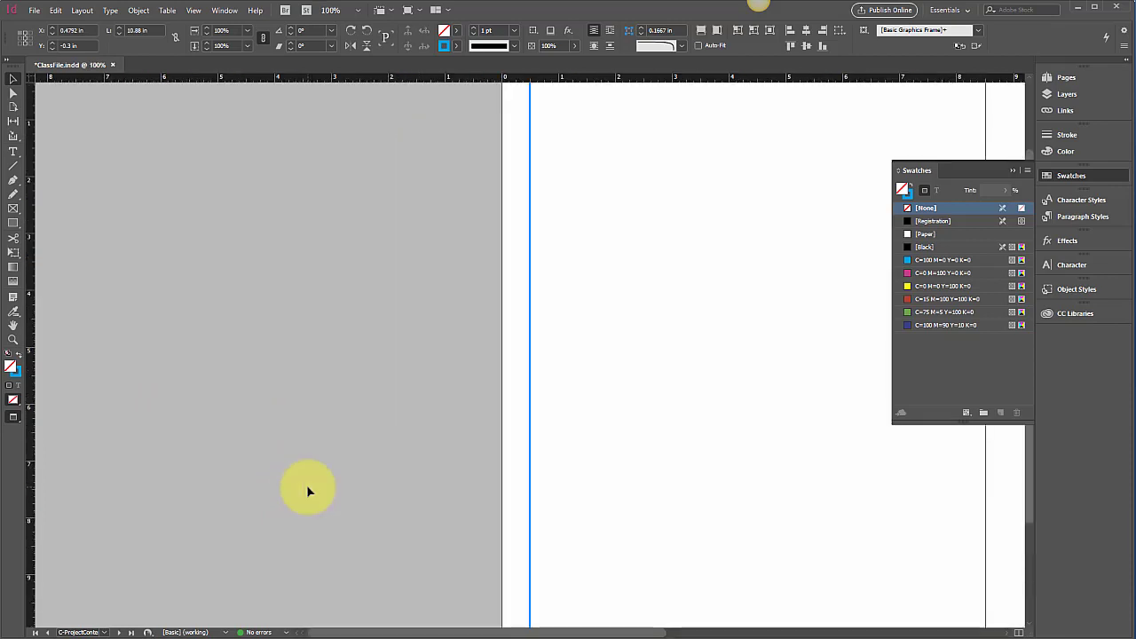
pyautogui.scroll(-3, 306, 485)
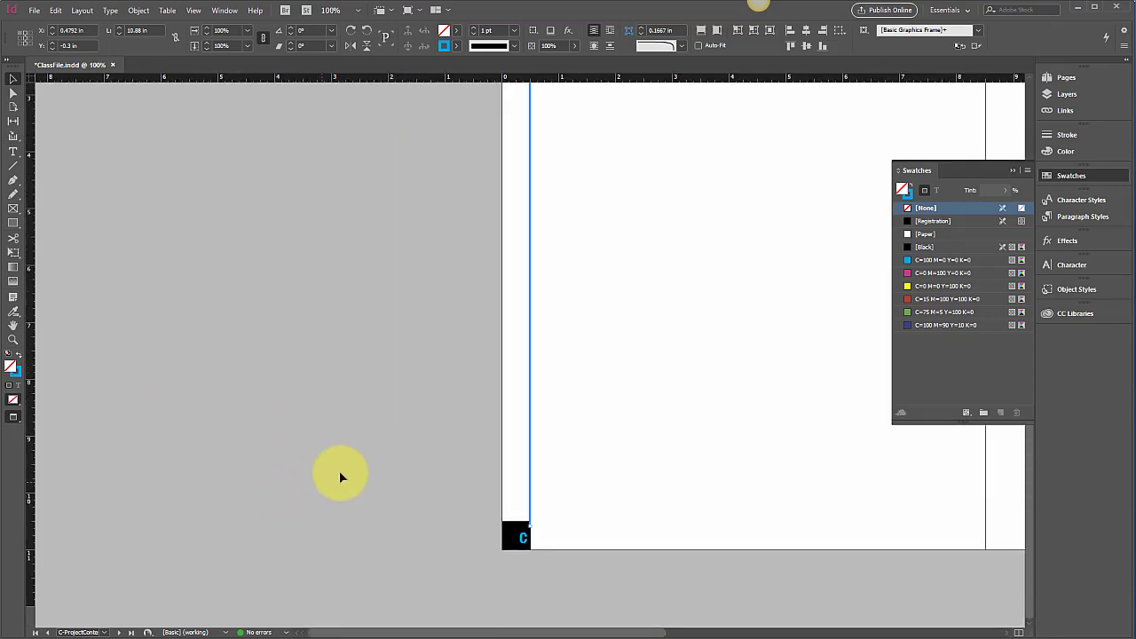
pyautogui.click(548, 522)
pyautogui.click(531, 512)
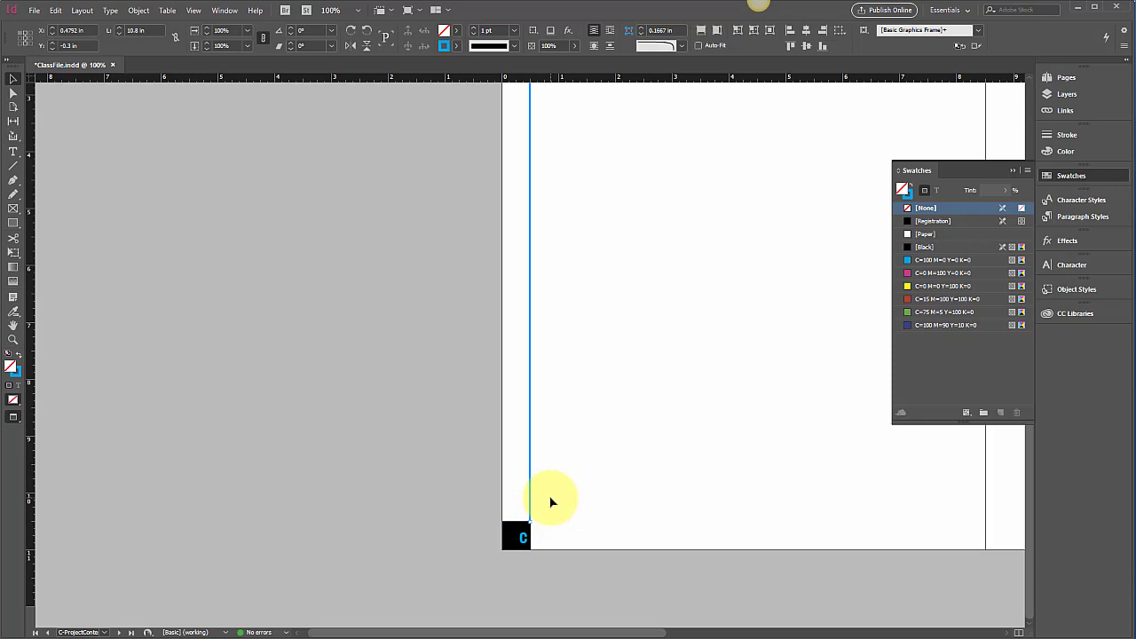
pyautogui.press('Right')
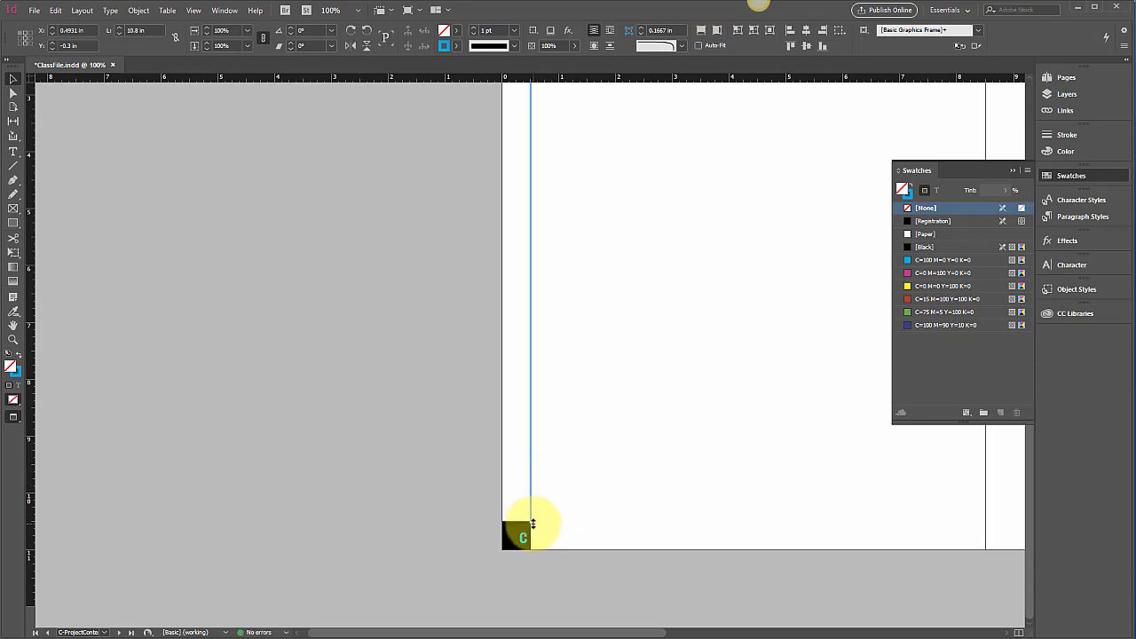
# - Extend the line's lower end past the page's bottom edge, to a length of about 11.48 in
pyautogui.click(542, 563)
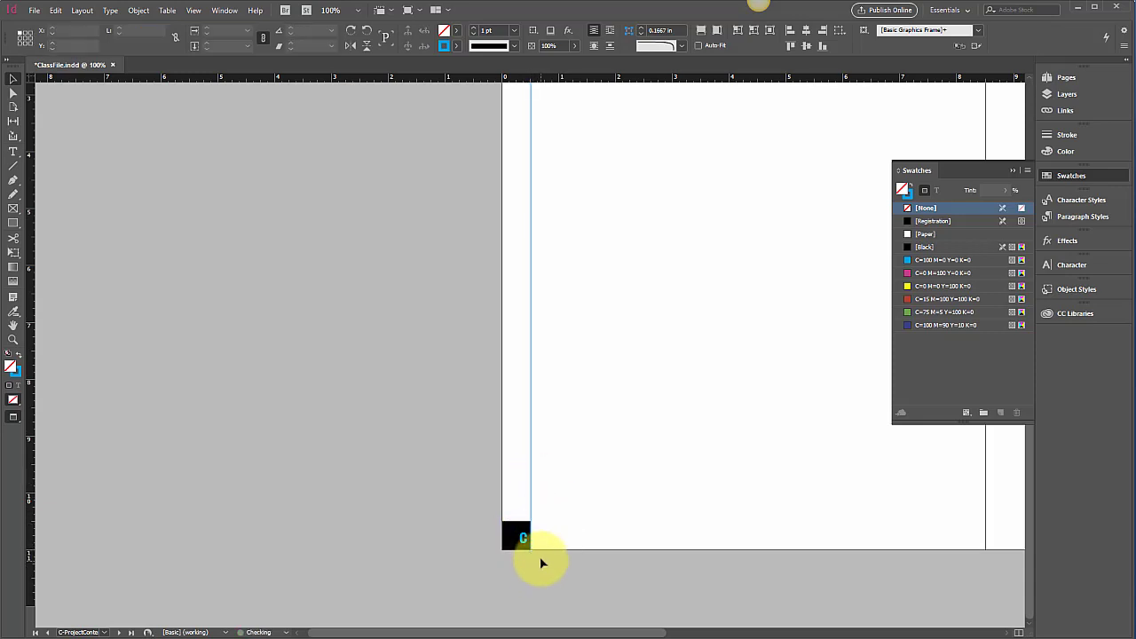
pyautogui.click(532, 512)
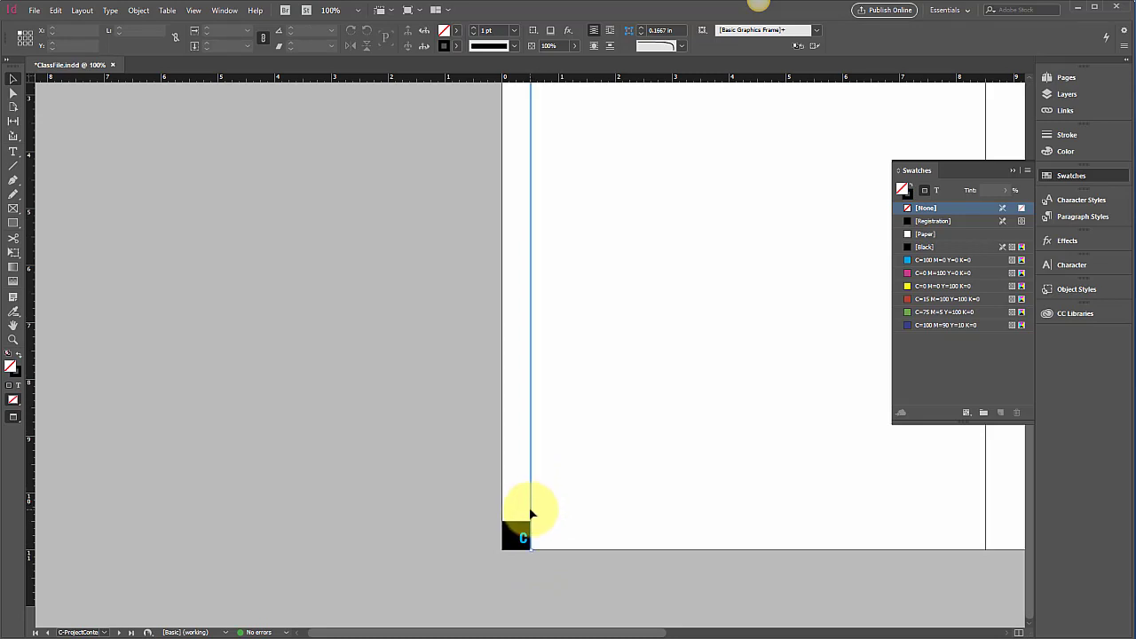
pyautogui.moveTo(531, 549); pyautogui.dragTo(530, 560)
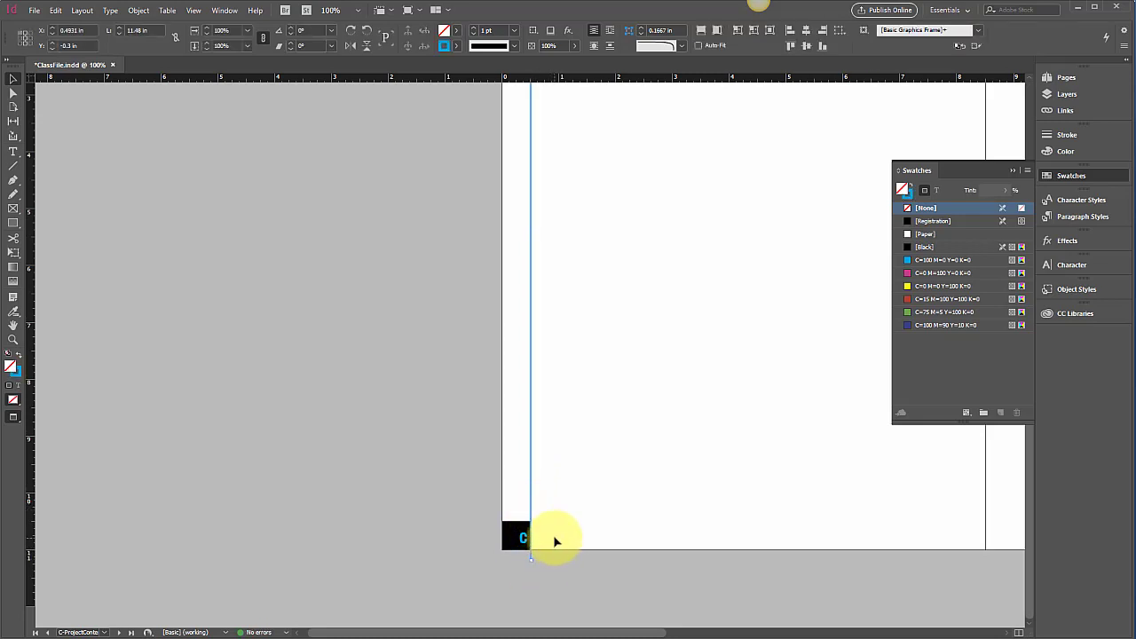
pyautogui.hscroll(5, 552, 537)
pyautogui.scroll(4, 545, 524)
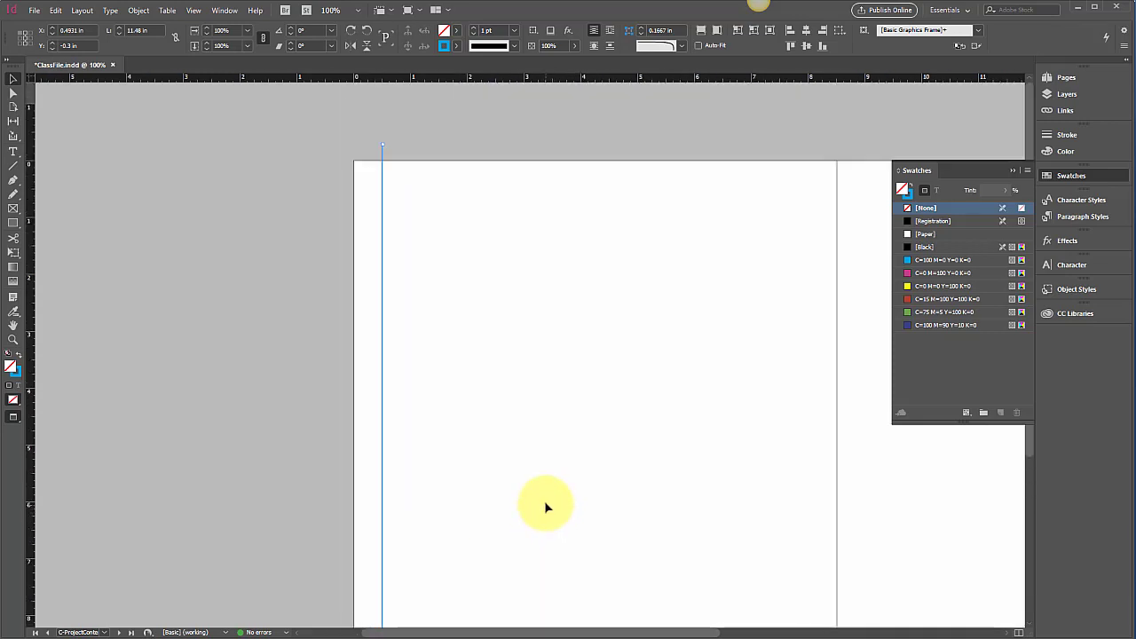
pyautogui.click(492, 135)
pyautogui.scroll(-4, 486, 144)
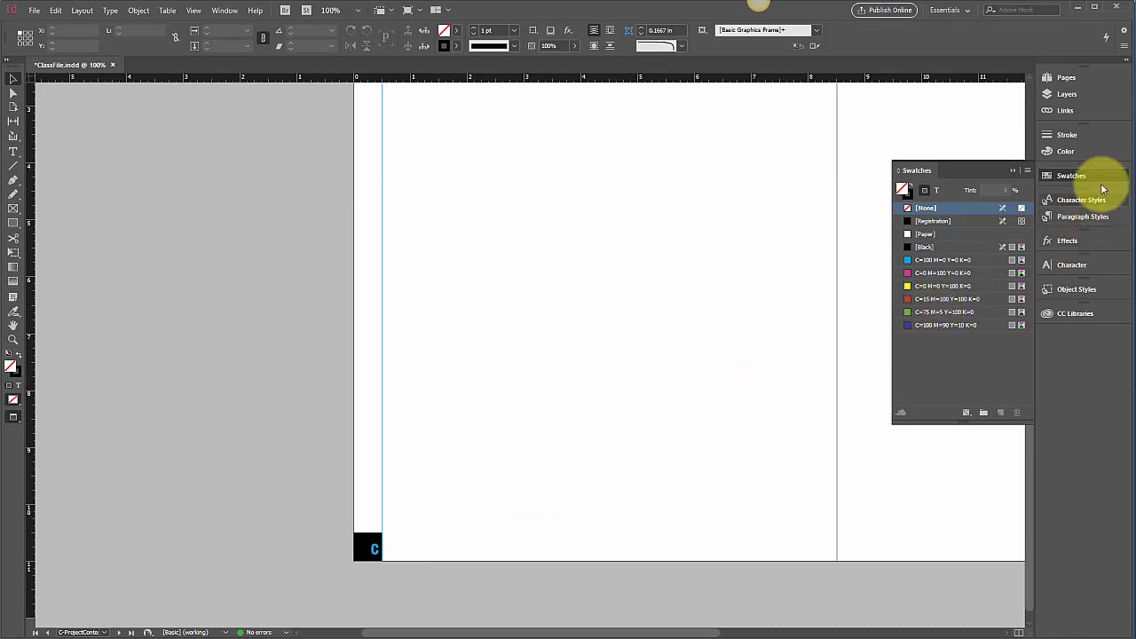
# - Base the A-ProjectPage master on B-Master in its Master Options
pyautogui.click(1066, 77)
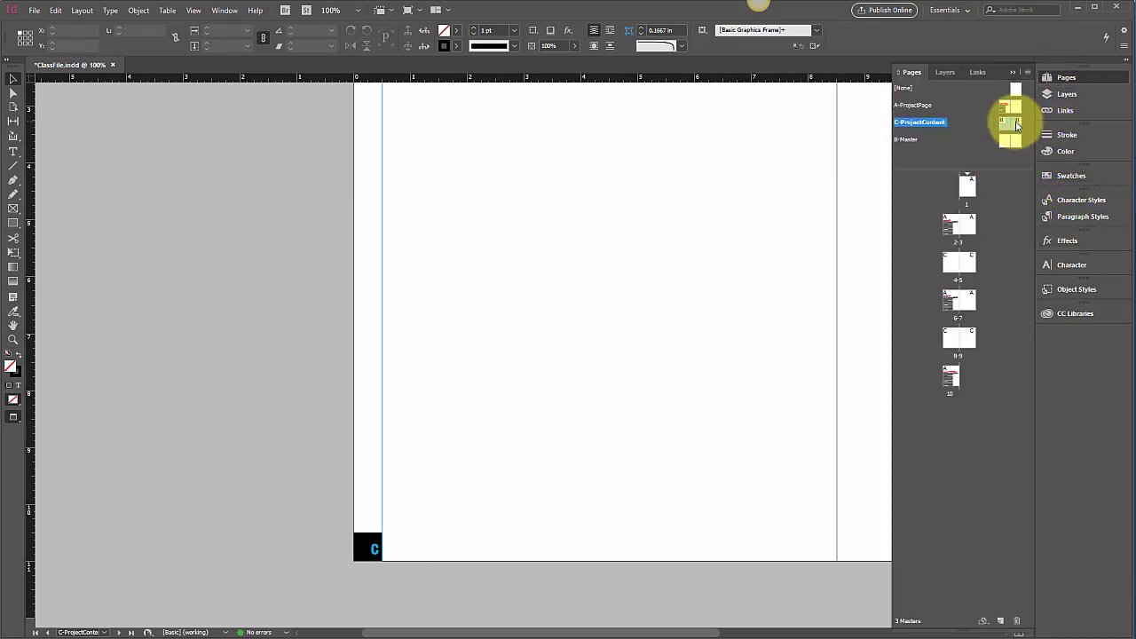
pyautogui.click(1016, 110)
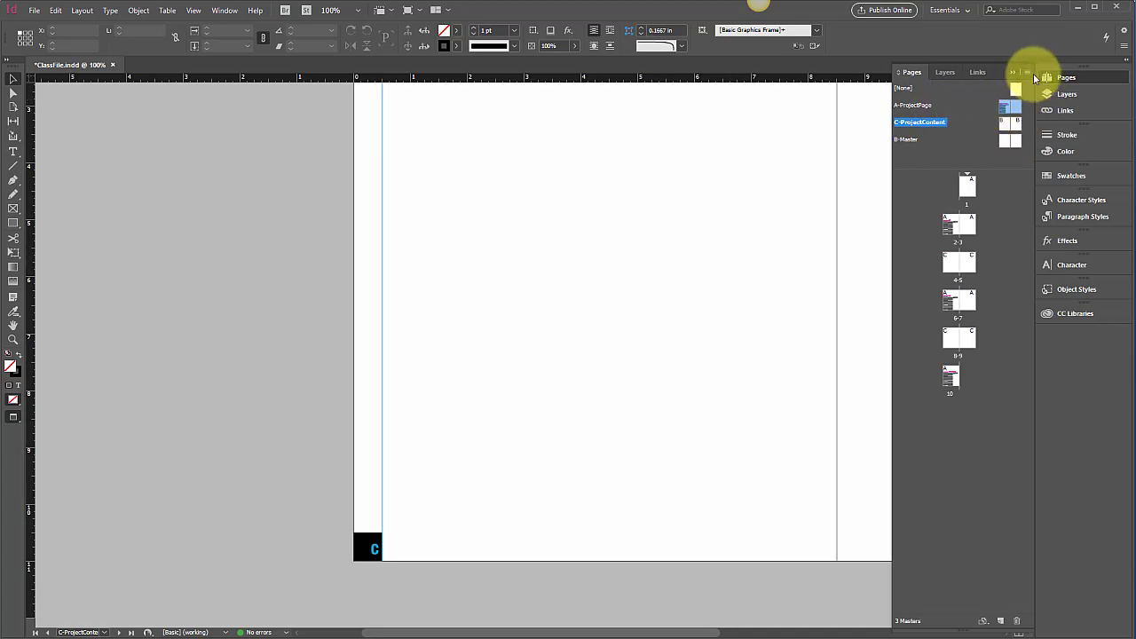
pyautogui.click(1027, 73)
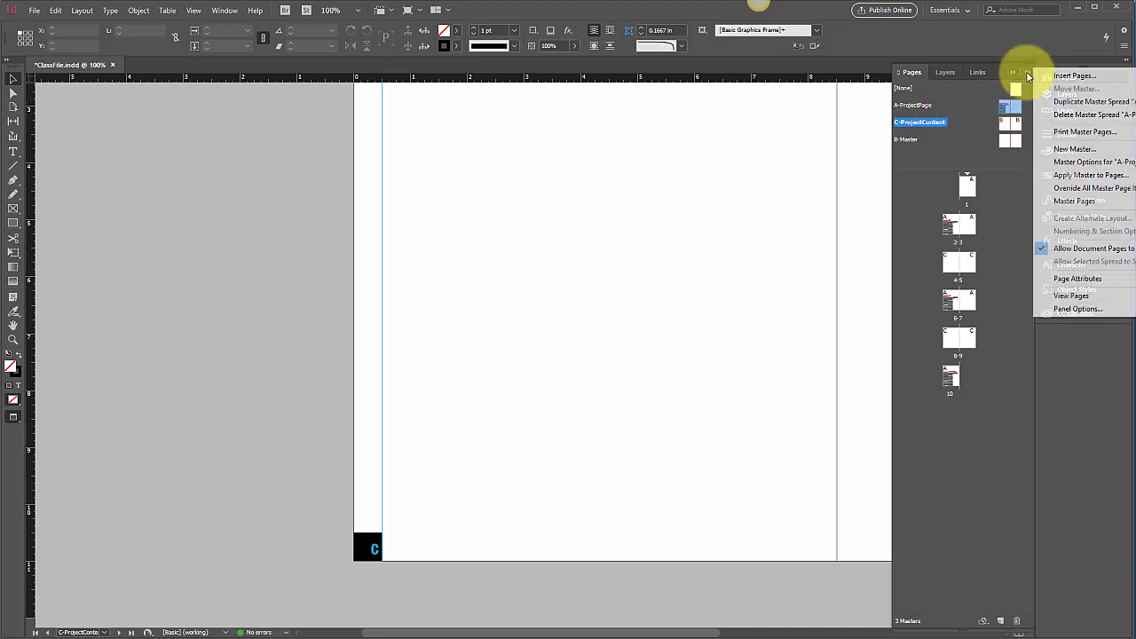
pyautogui.click(1062, 163)
pyautogui.click(730, 327)
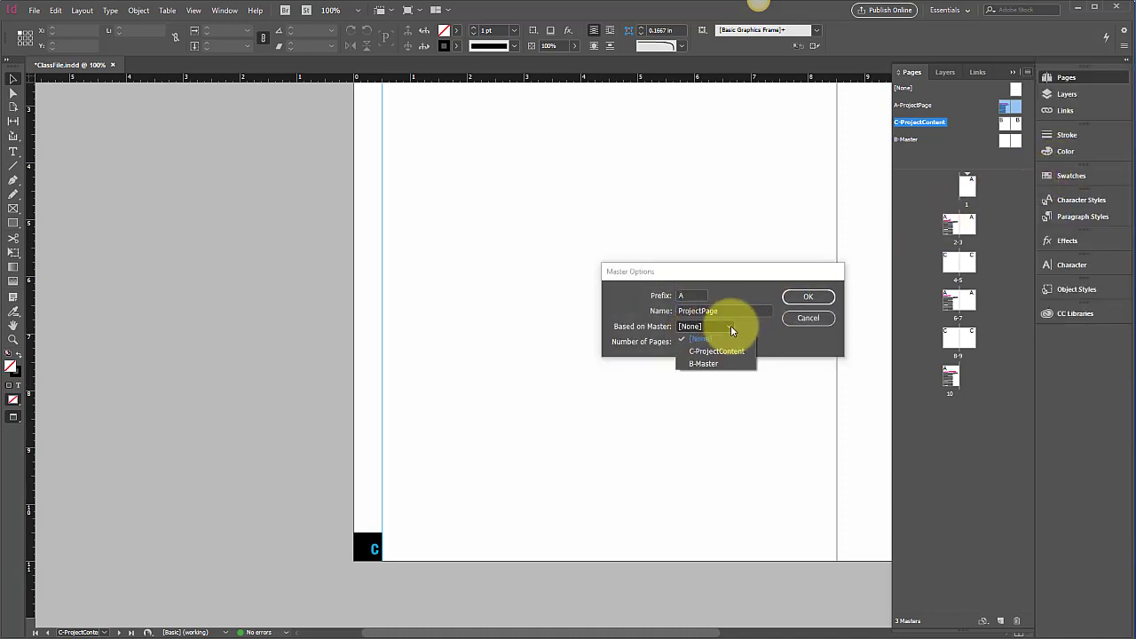
pyautogui.click(697, 363)
pyautogui.click(808, 298)
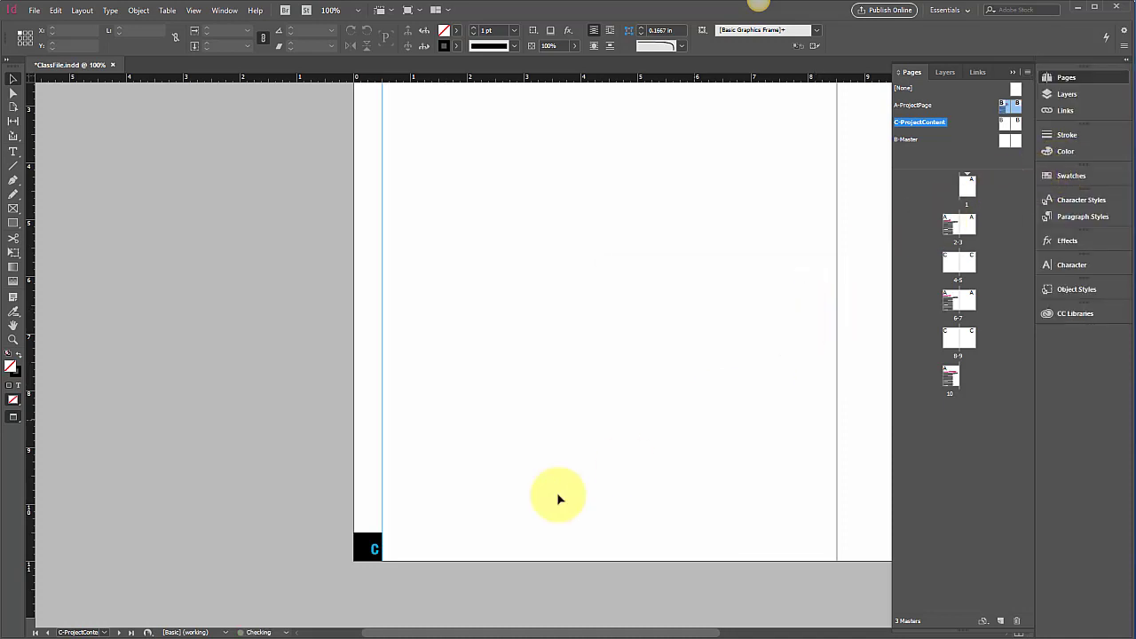
# - Examine the B-Master spread and document pages 2 through 9 for their corner squares, page numbers and vertical lines
pyautogui.doubleClick(1013, 142)
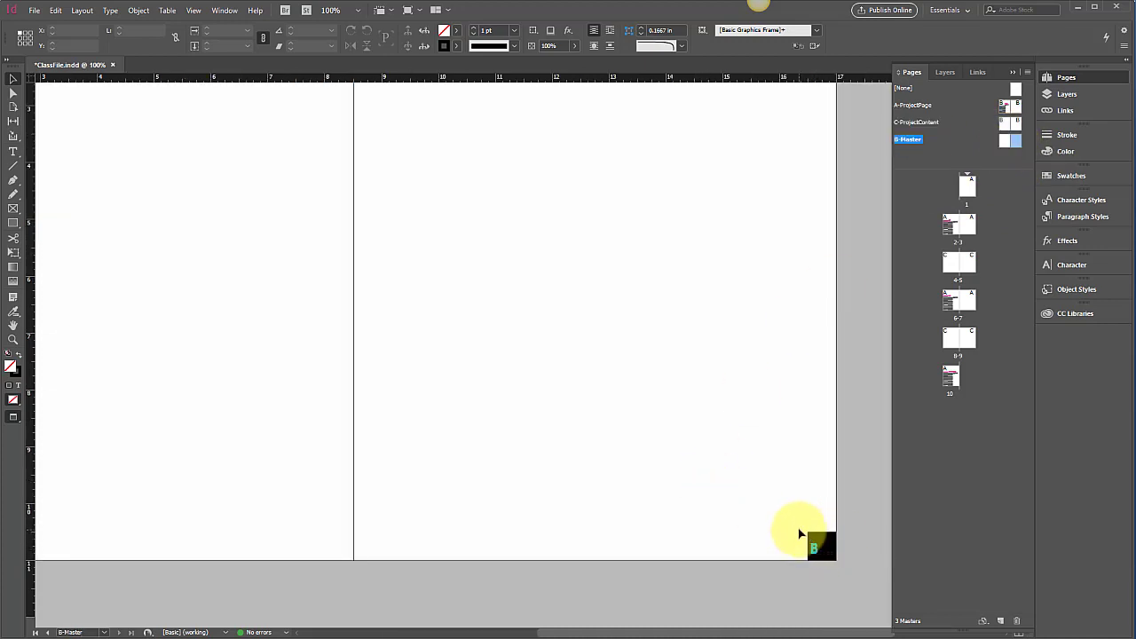
pyautogui.doubleClick(954, 228)
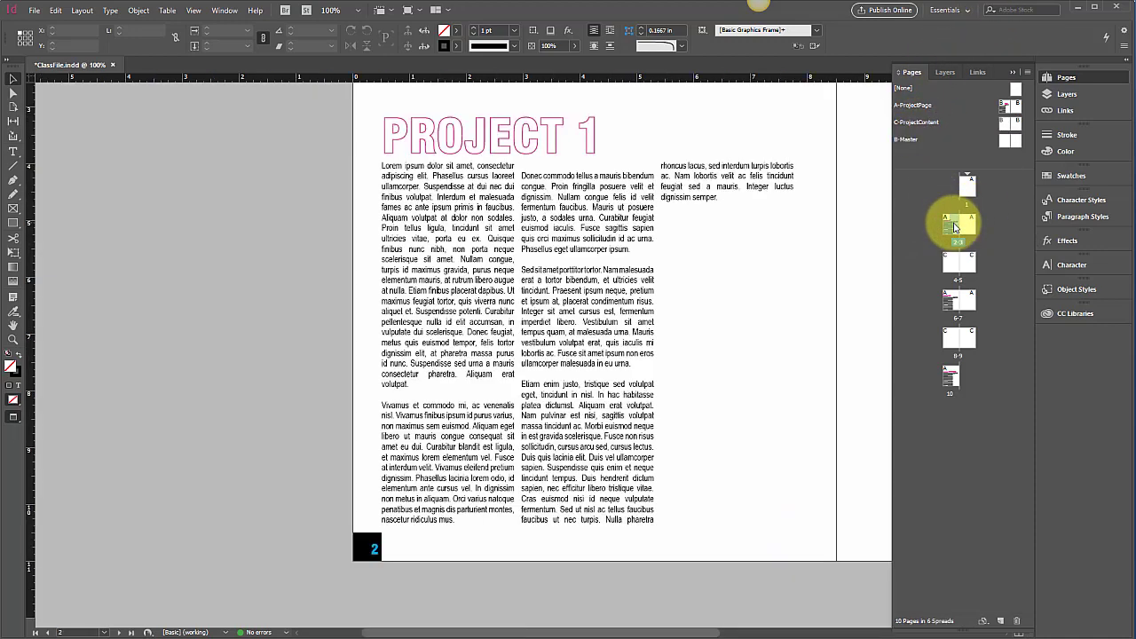
pyautogui.scroll(-3, 566, 400)
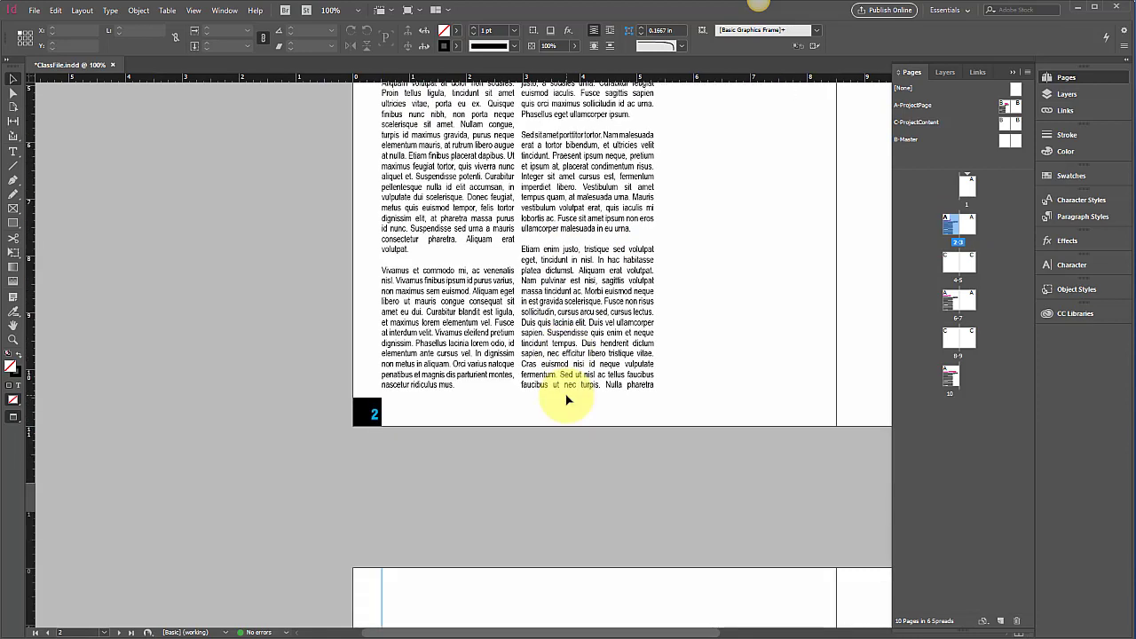
pyautogui.scroll(3, 566, 399)
pyautogui.hotkey('ctrl', '-')
pyautogui.hotkey('ctrl', '-')
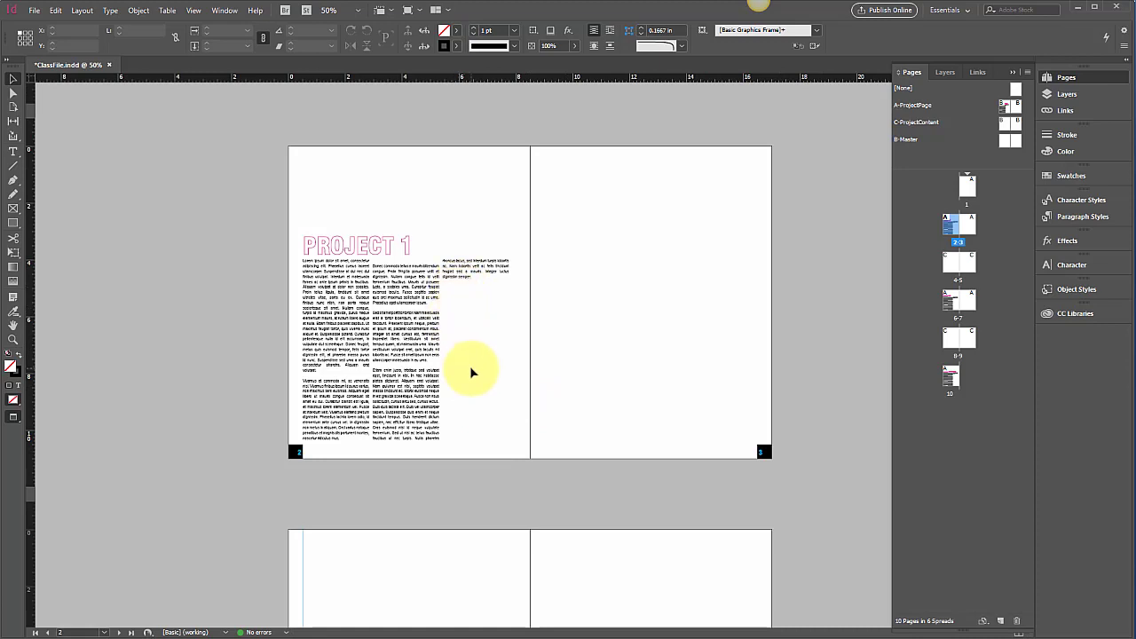
pyautogui.scroll(-7, 470, 367)
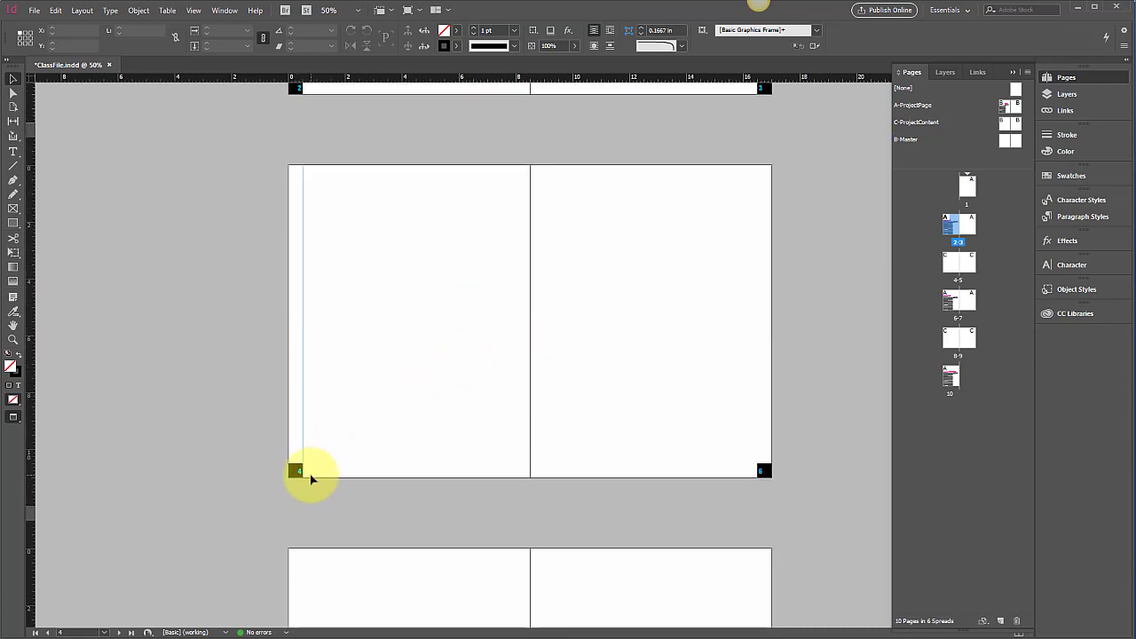
pyautogui.scroll(-1, 376, 474)
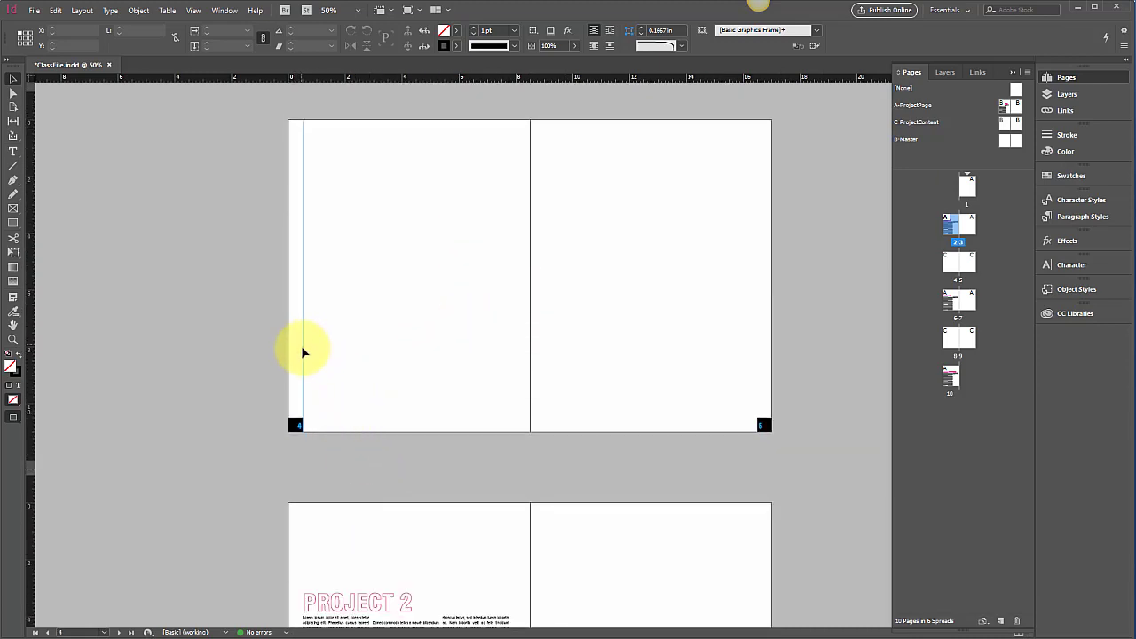
pyautogui.scroll(-7, 302, 353)
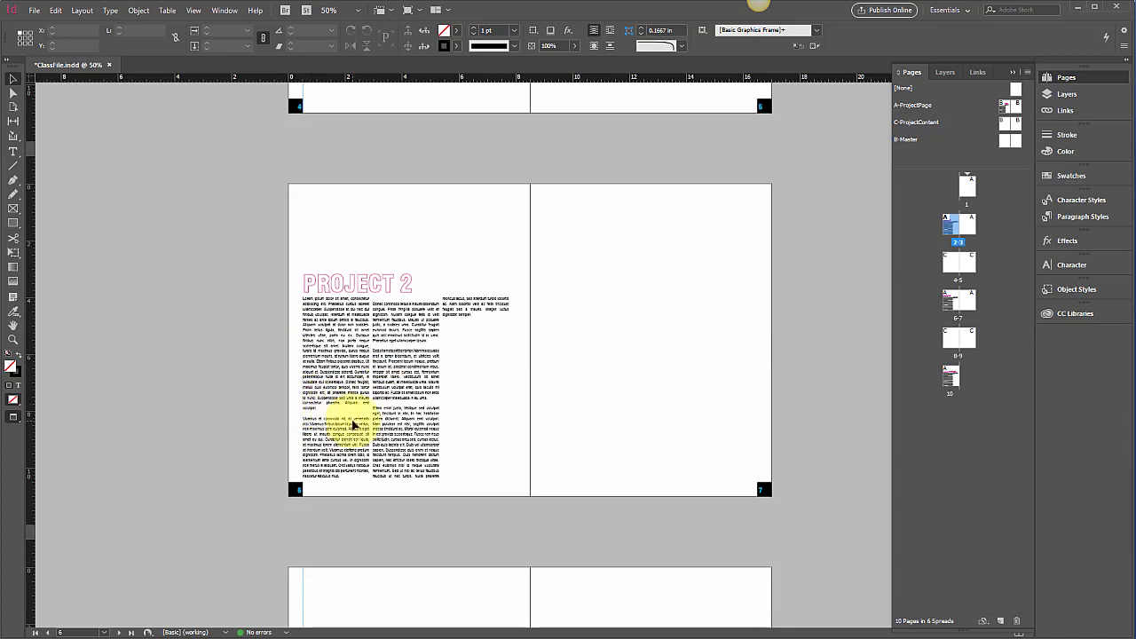
pyautogui.scroll(-7, 354, 424)
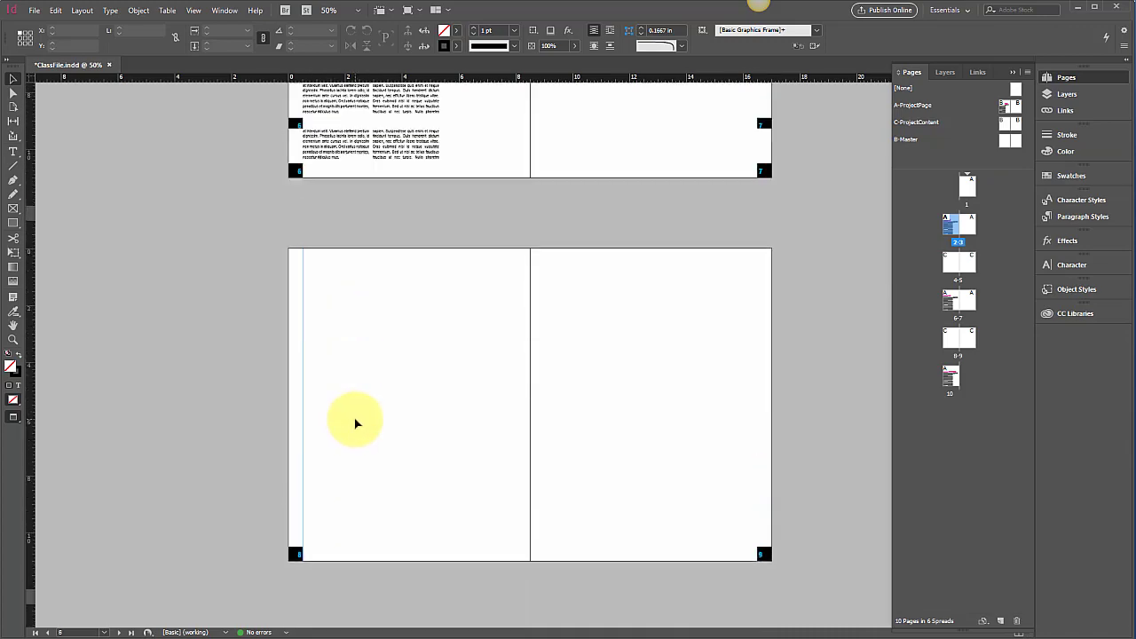
pyautogui.scroll(10, 354, 423)
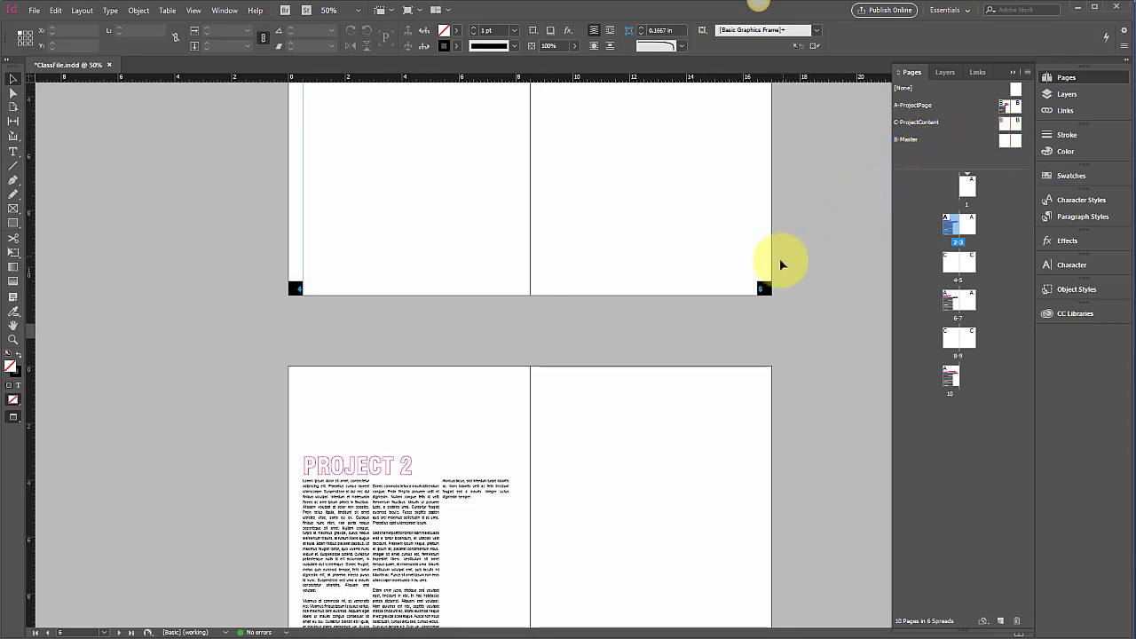
pyautogui.scroll(10, 780, 260)
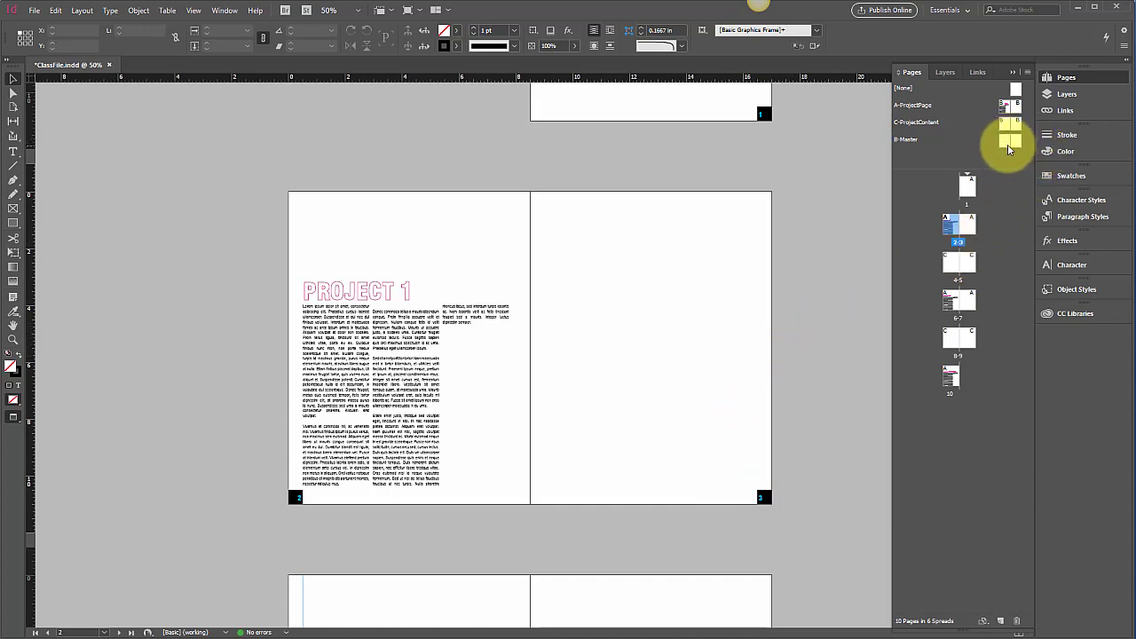
pyautogui.scroll(-4, 847, 182)
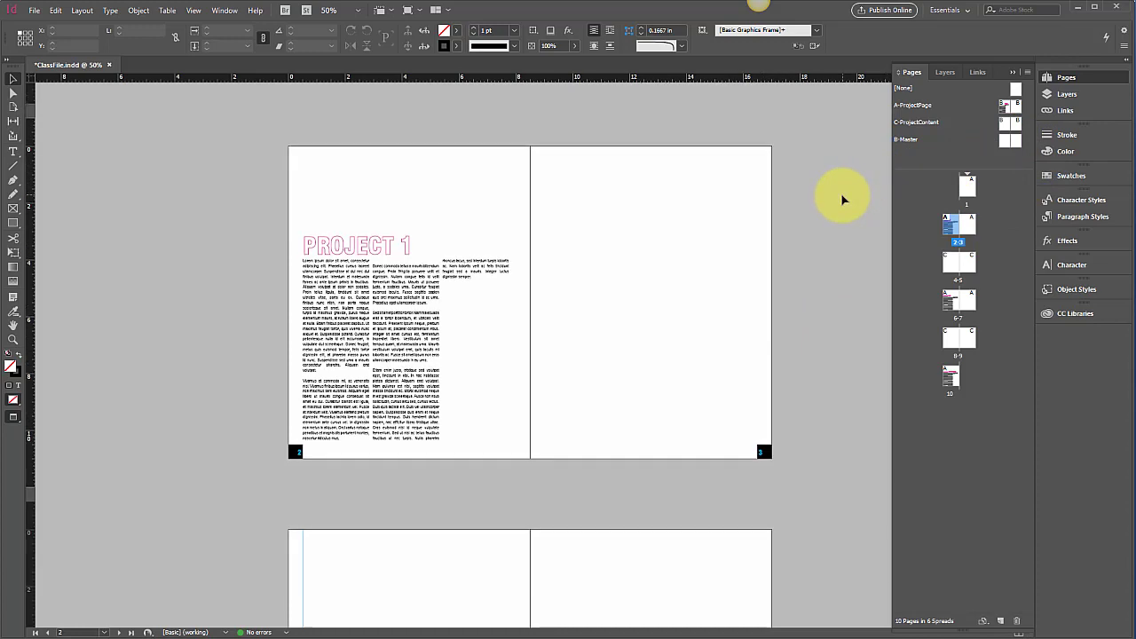